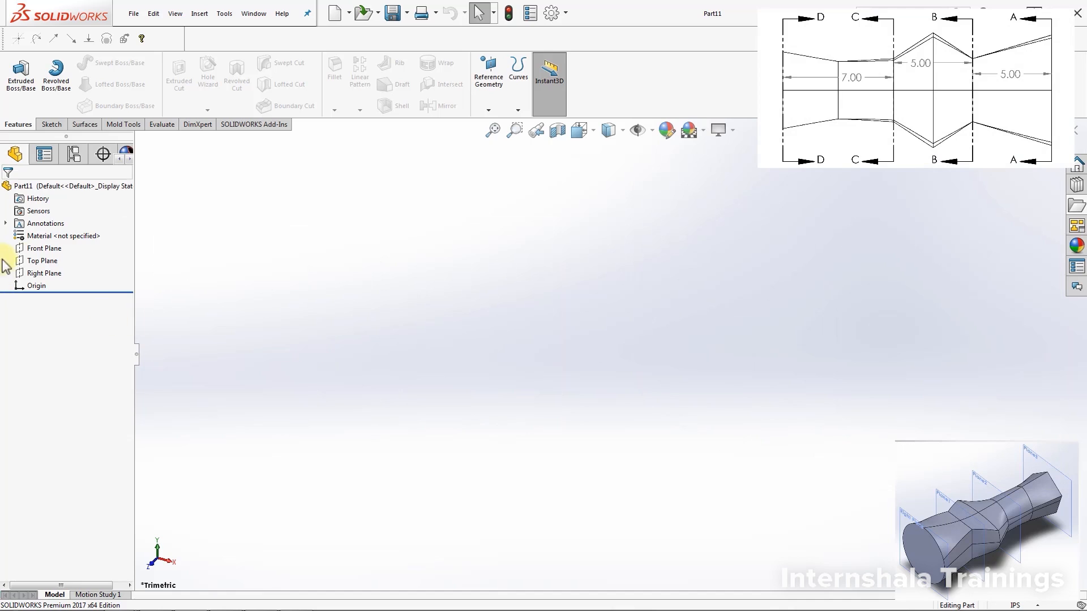
Step: Define a reference plane parallel to the Right Plane at an offset distance of 5 in
click(40, 274)
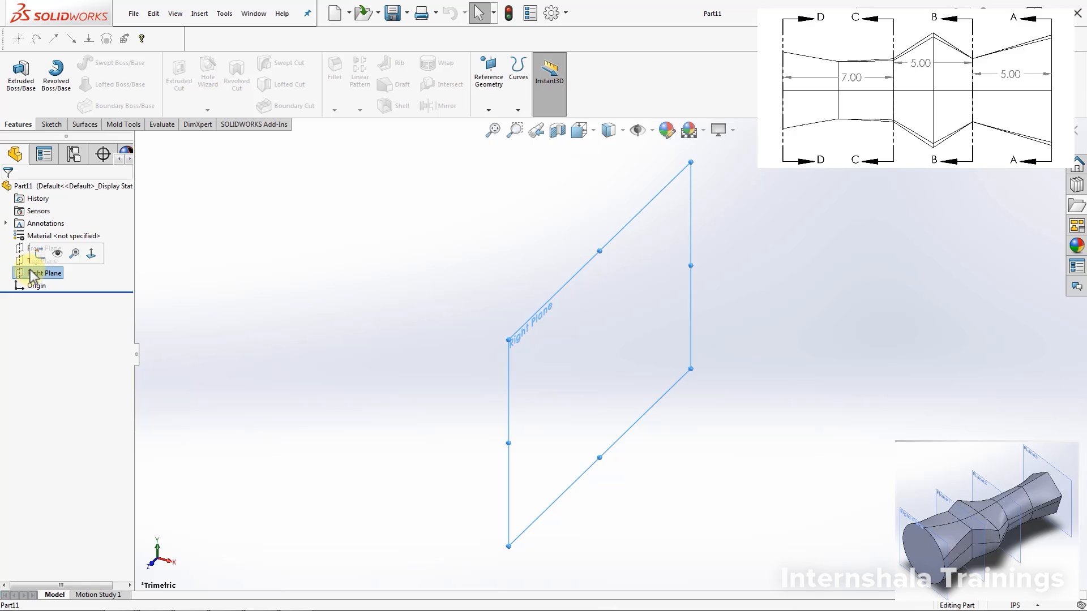
click(251, 319)
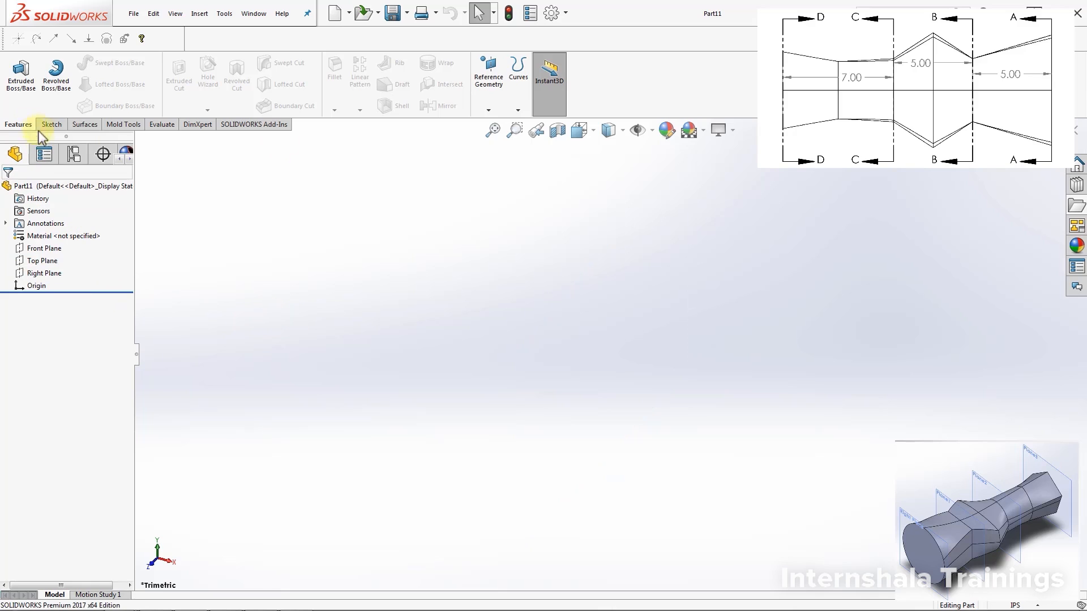
click(485, 111)
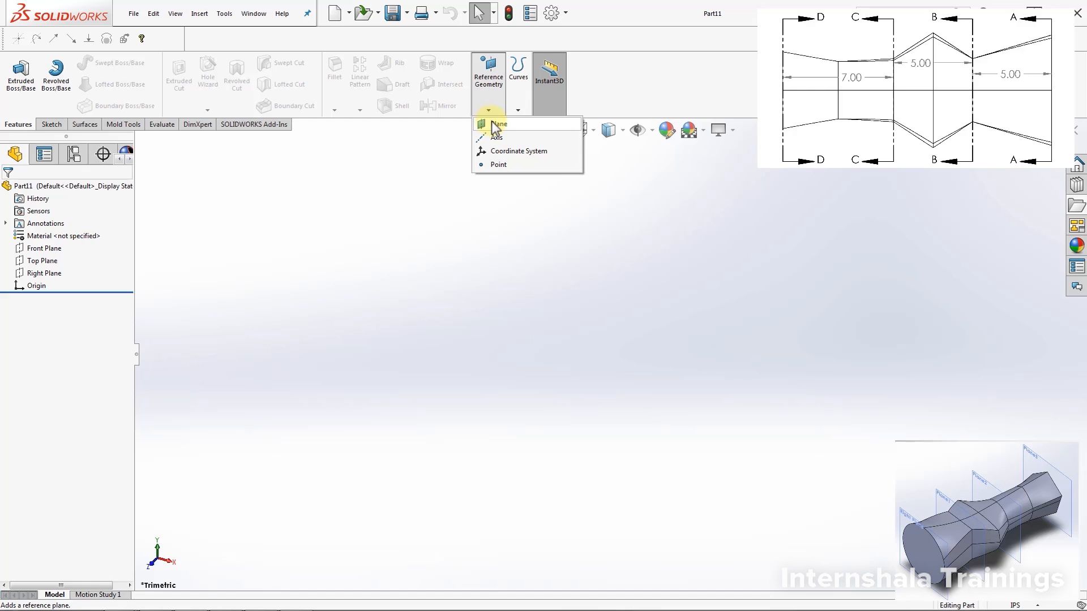
click(492, 124)
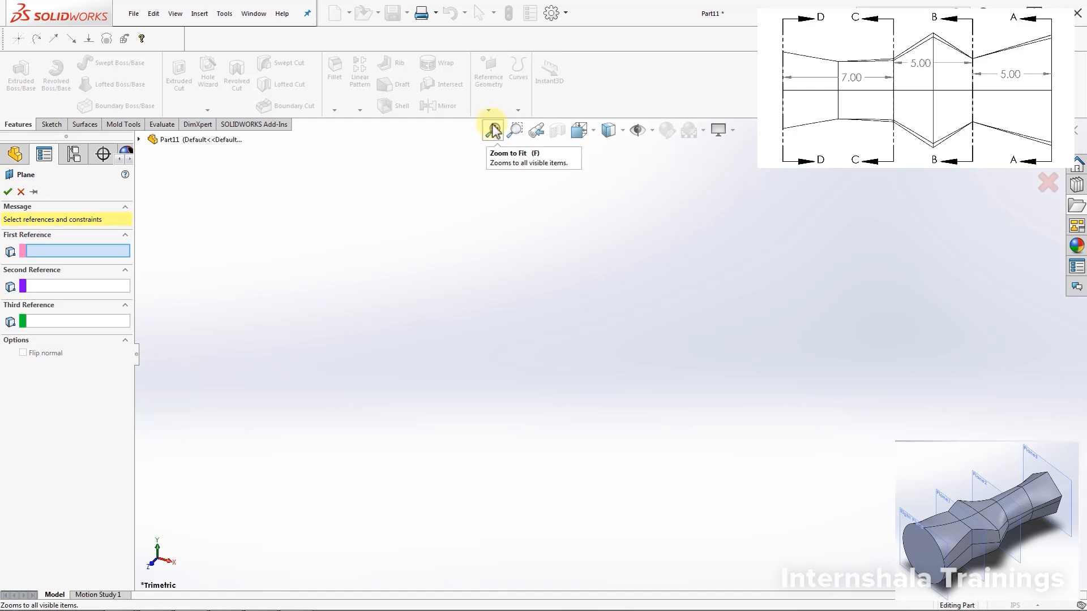
click(140, 141)
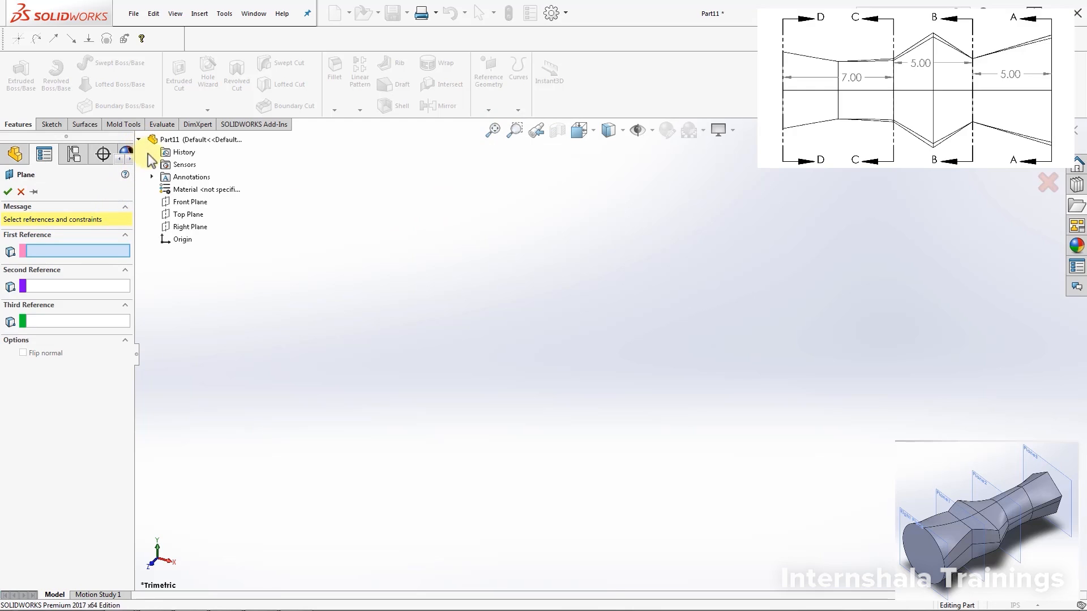
click(189, 227)
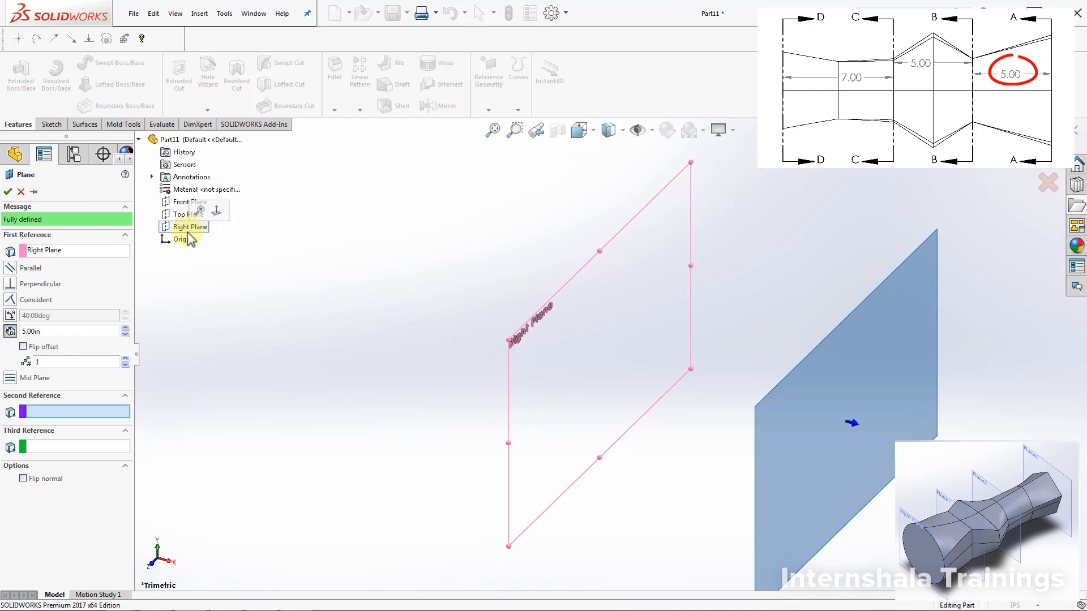
double_click(53, 332)
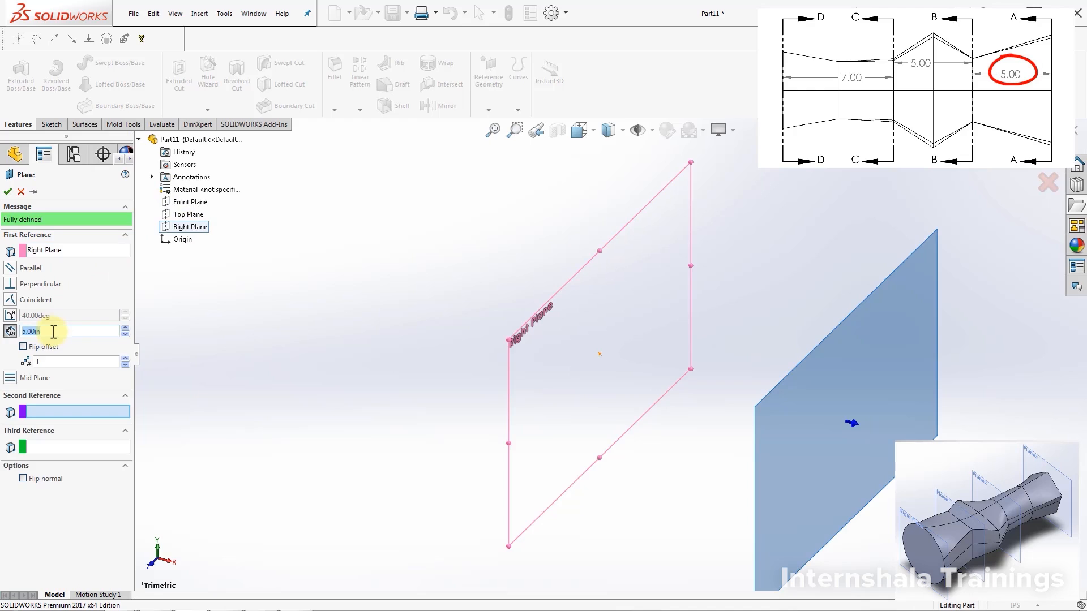
text(5)
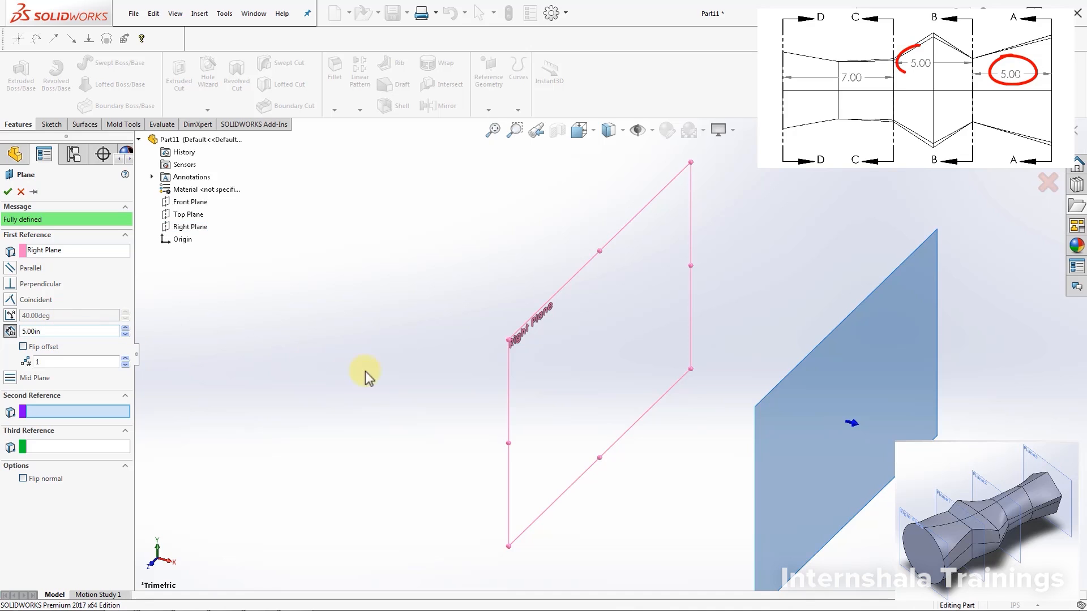
Step: Set the number of offset planes to 2 and create them
scroll(519, 378, up, 1)
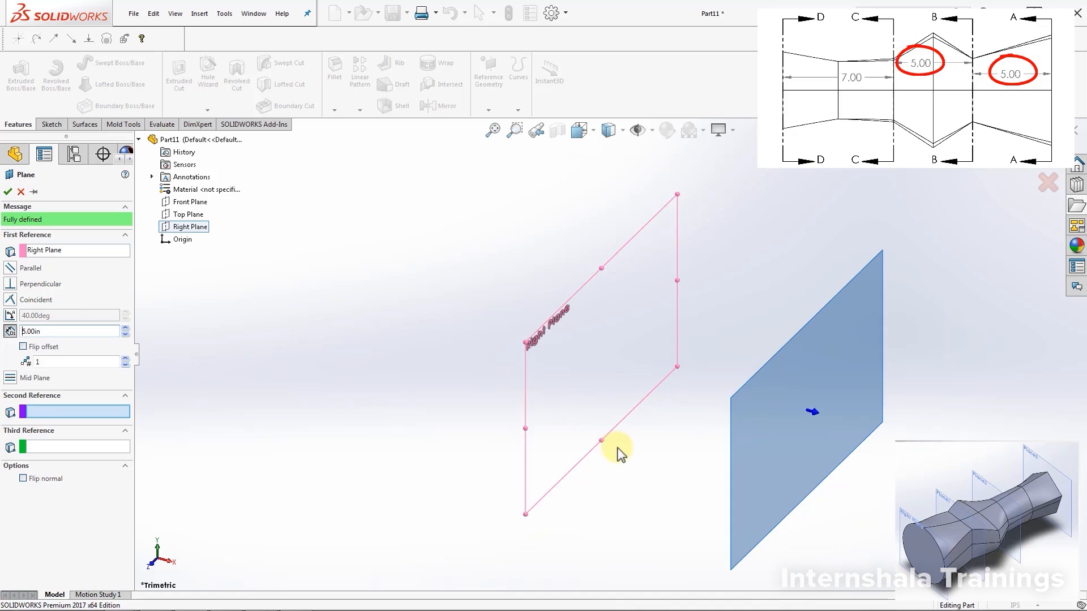
scroll(617, 448, down, 1)
scroll(720, 444, up, 1)
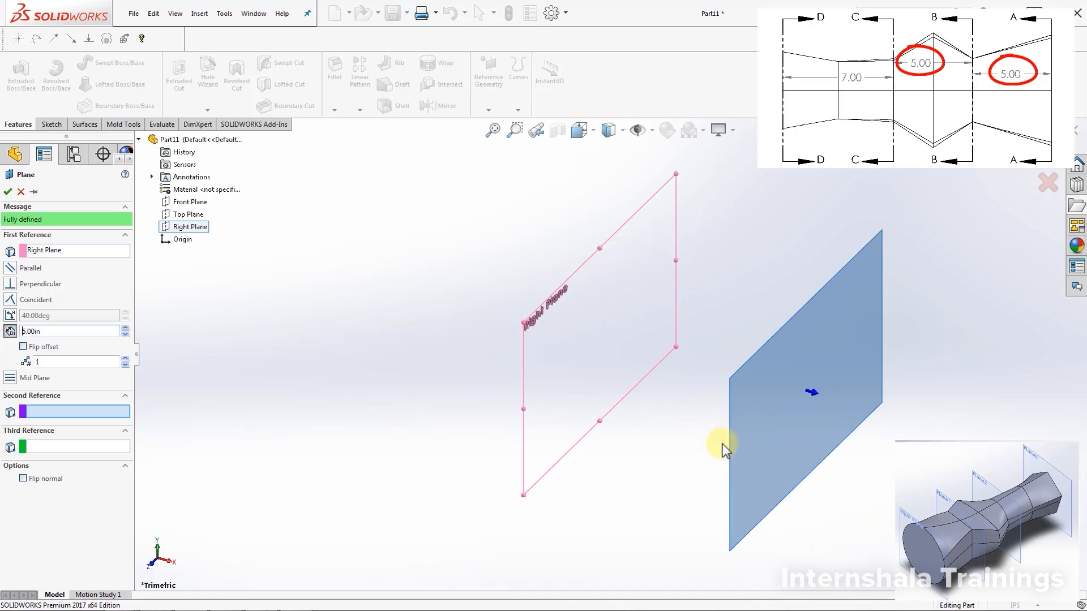
scroll(816, 440, down, 1)
scroll(815, 440, up, 1)
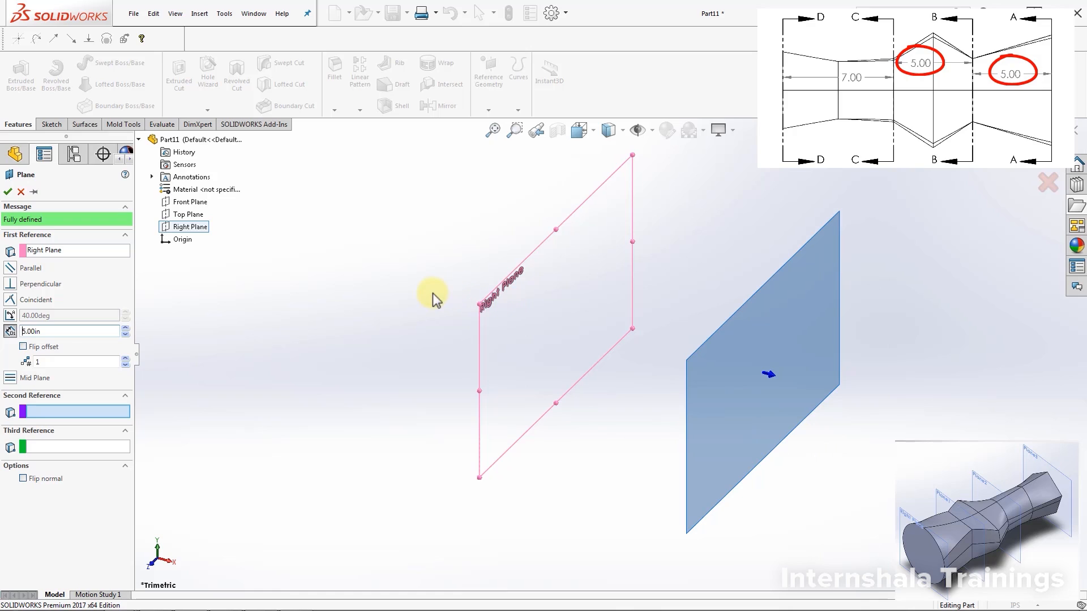
click(125, 360)
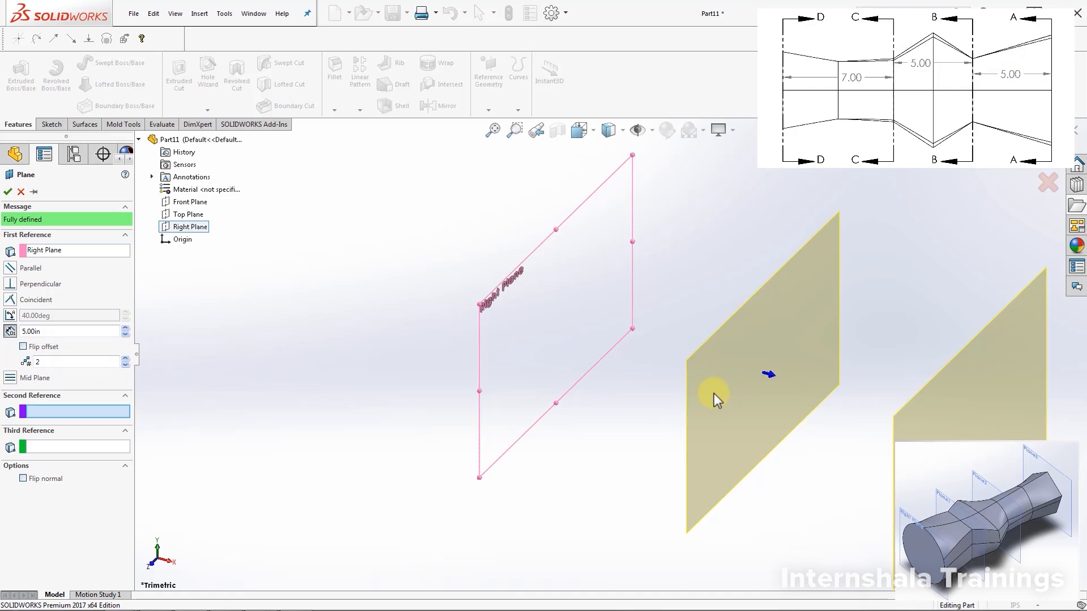
click(8, 191)
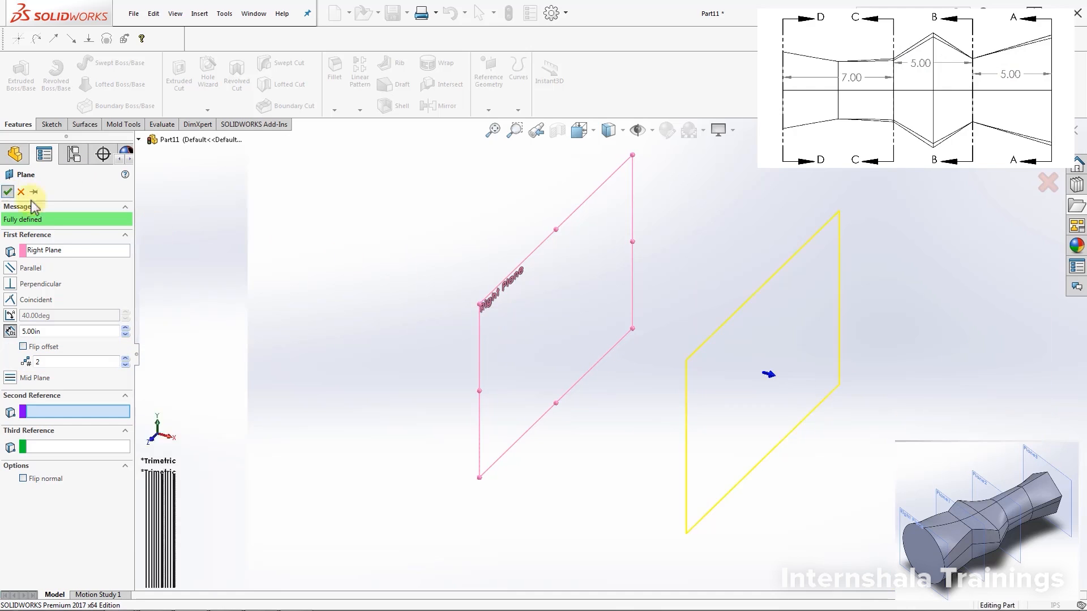
click(929, 376)
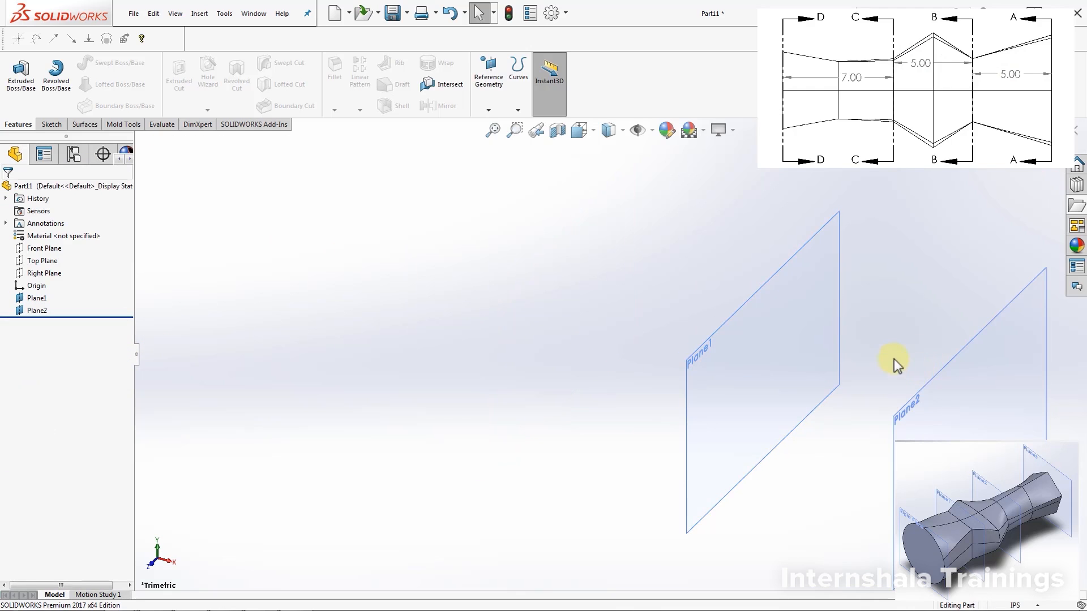
Step: Make the Right Plane visible alongside the two offset planes
scroll(894, 359, up, 1)
scroll(813, 358, down, 1)
scroll(813, 355, up, 1)
scroll(632, 364, up, 1)
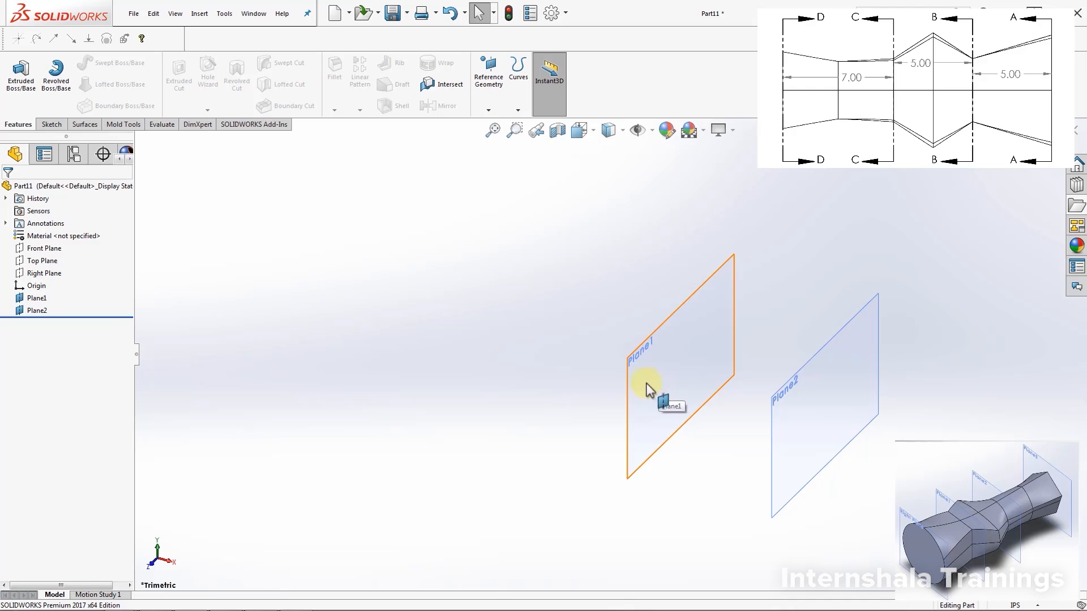
click(57, 276)
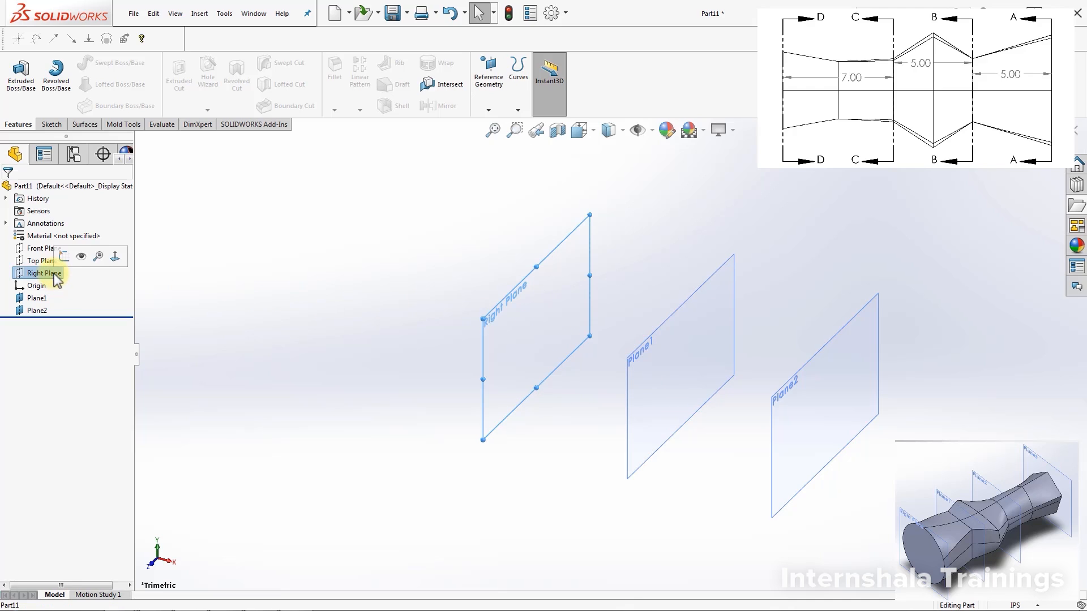
click(83, 259)
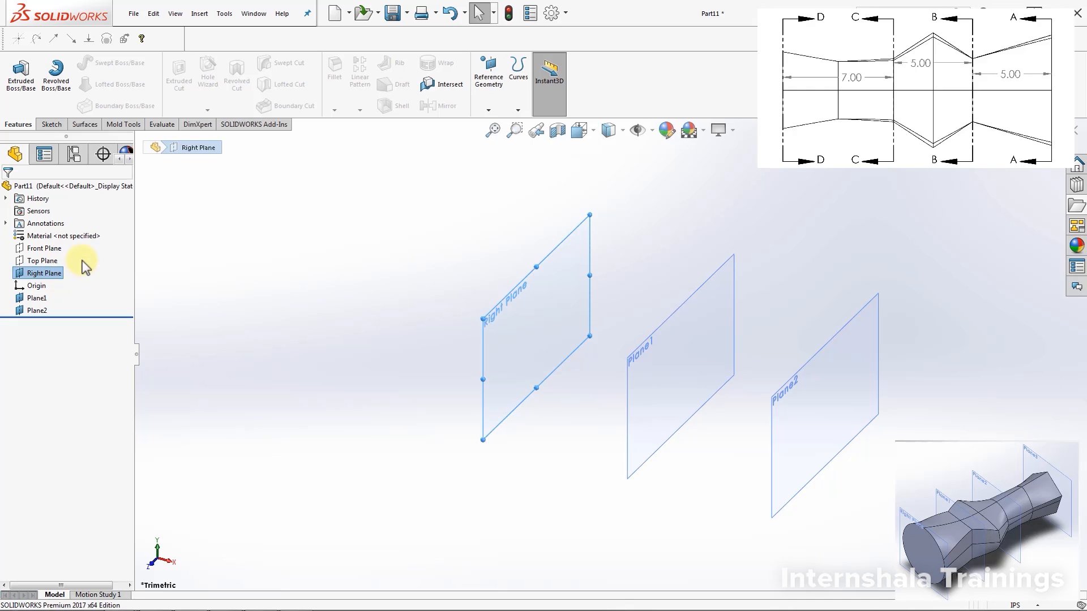
click(573, 471)
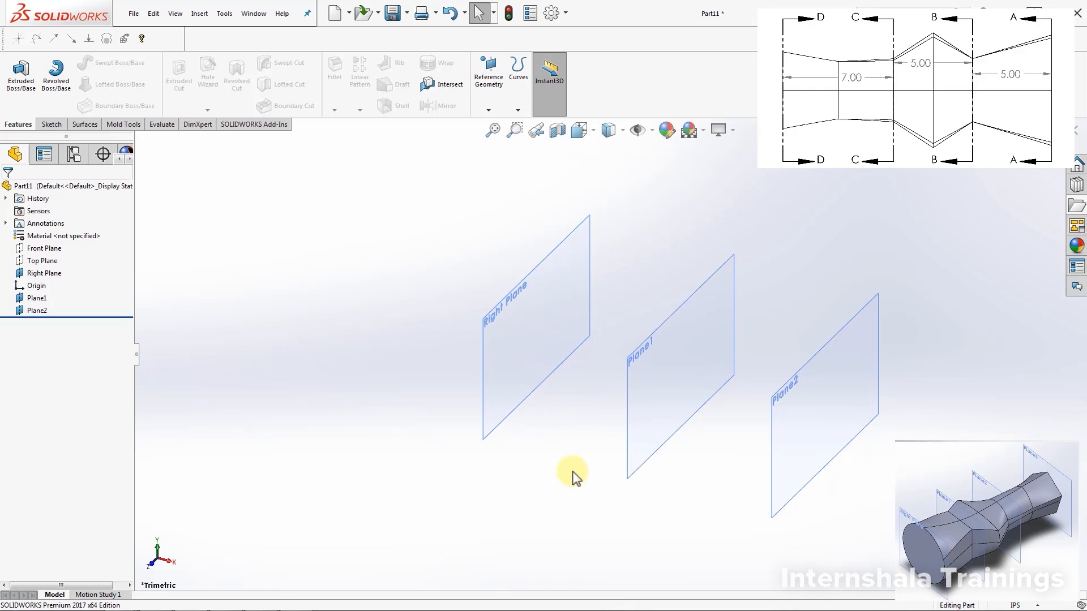
Step: Create a reference plane offset 7 in from Plane2, on the side away from Plane1
scroll(868, 434, up, 1)
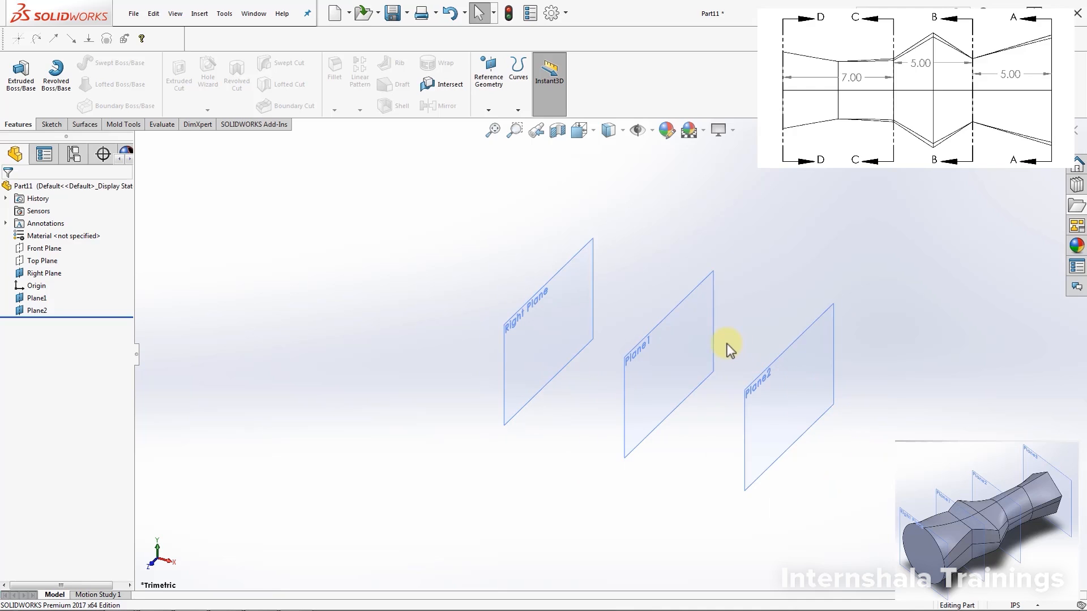
scroll(727, 344, down, 1)
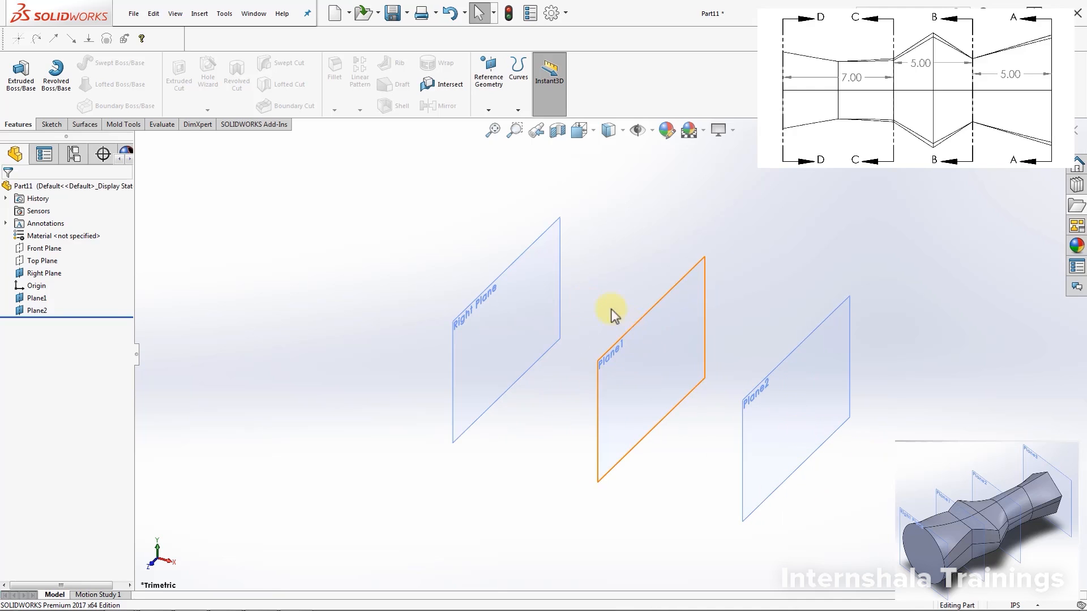
click(486, 111)
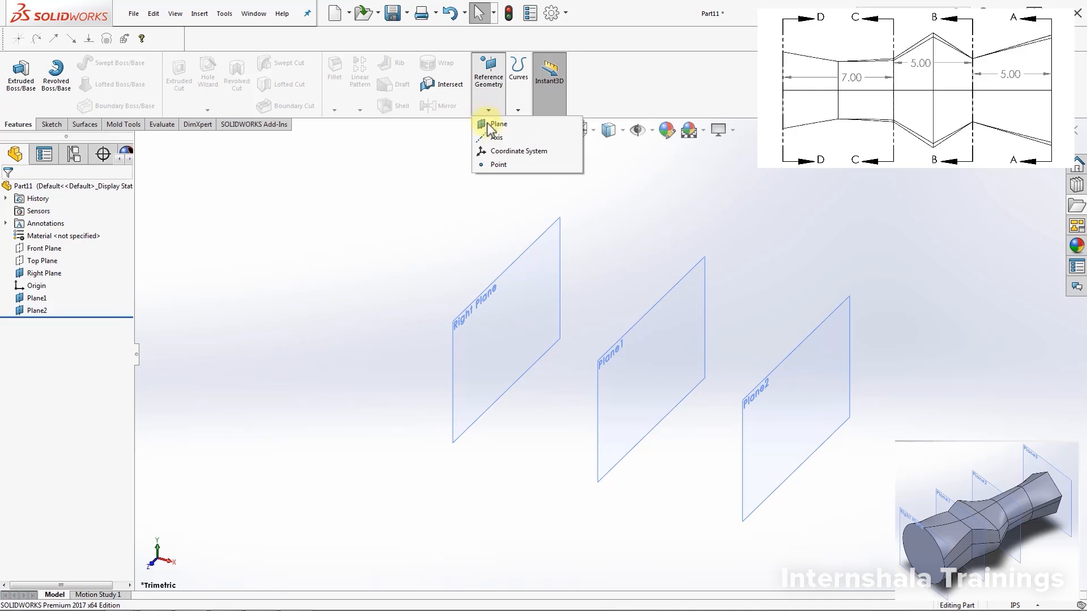
click(491, 134)
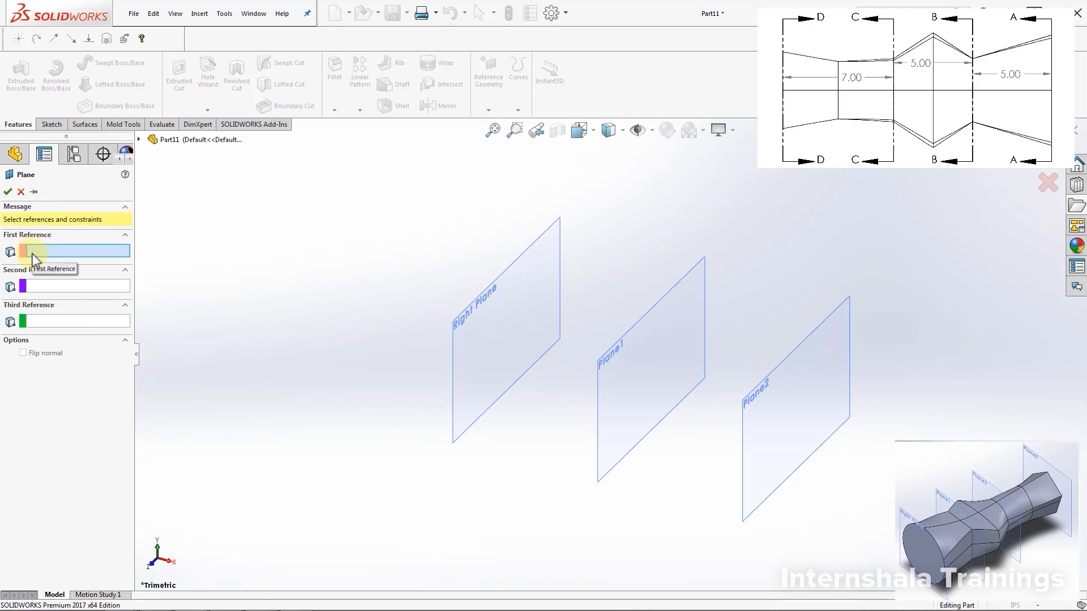
click(759, 468)
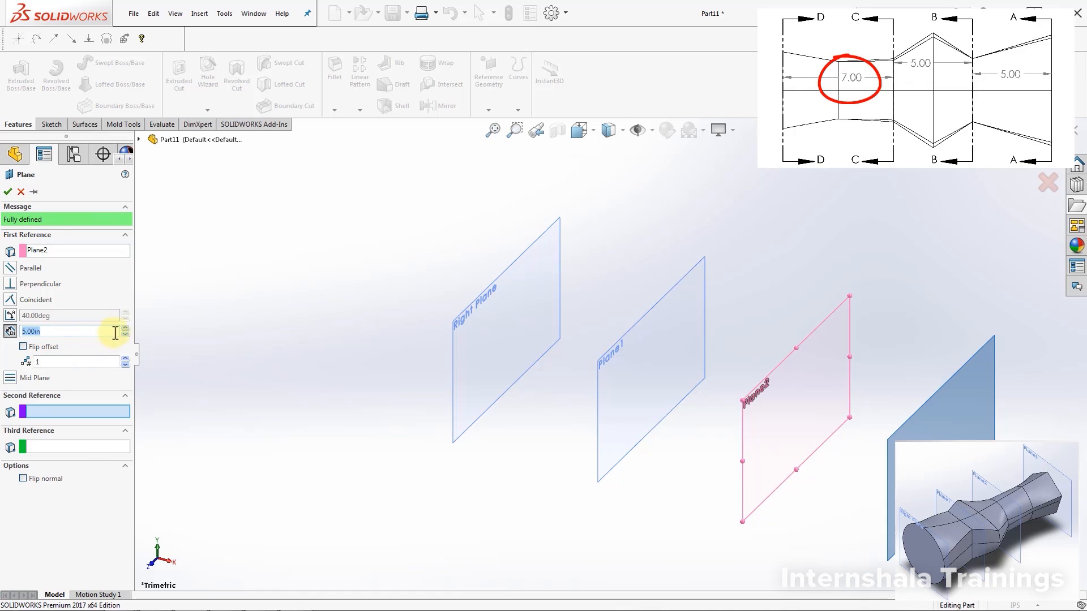
text(7)
key(Return)
scroll(837, 375, up, 1)
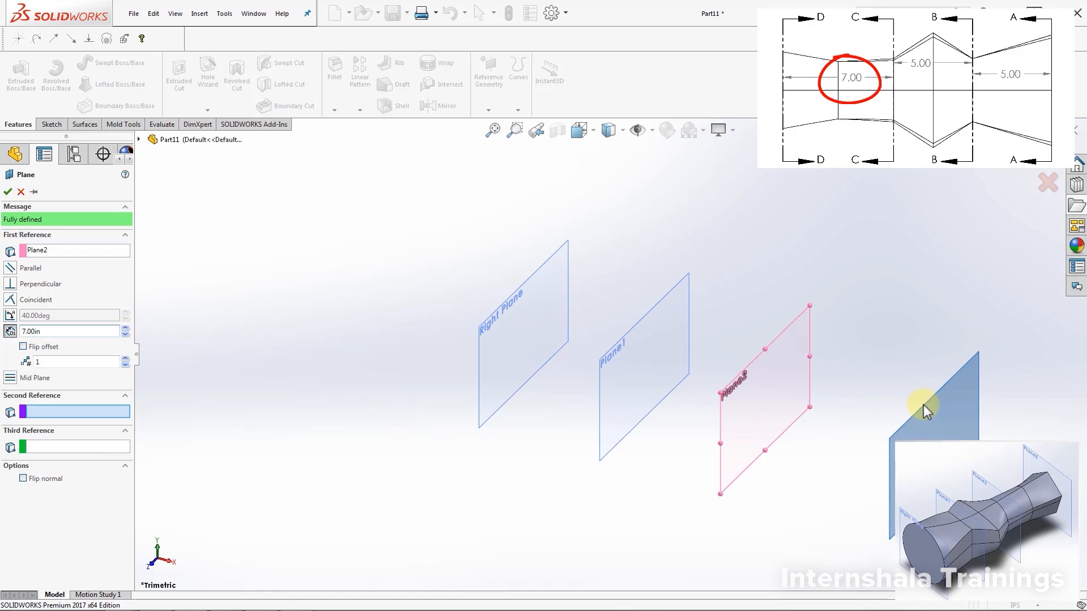
click(9, 191)
click(997, 441)
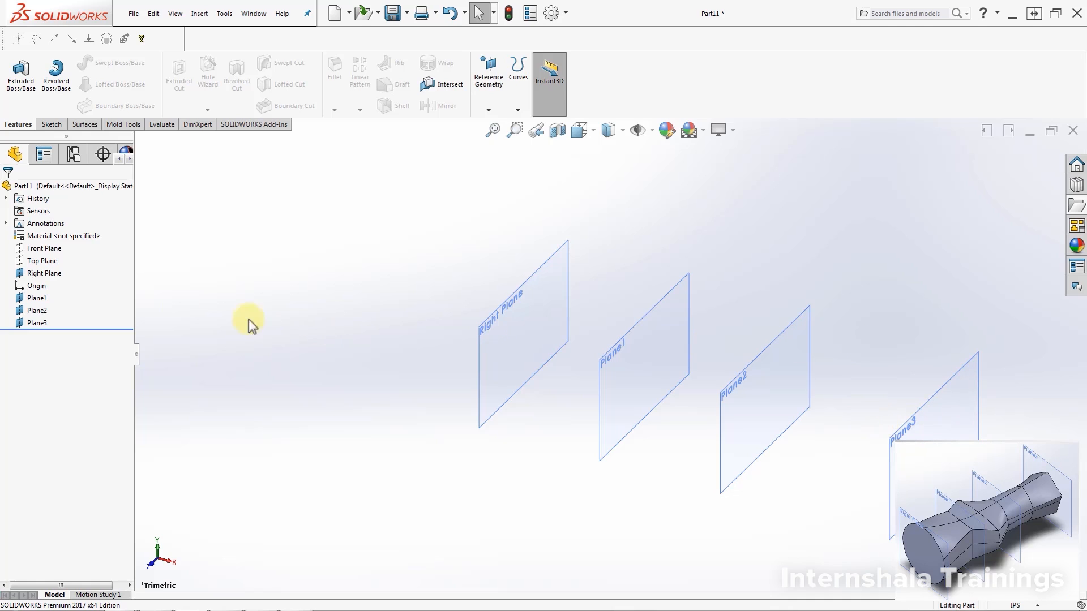
Step: Sketch a circle about 4.15 in in diameter on the Right Plane, centred on the origin
click(45, 274)
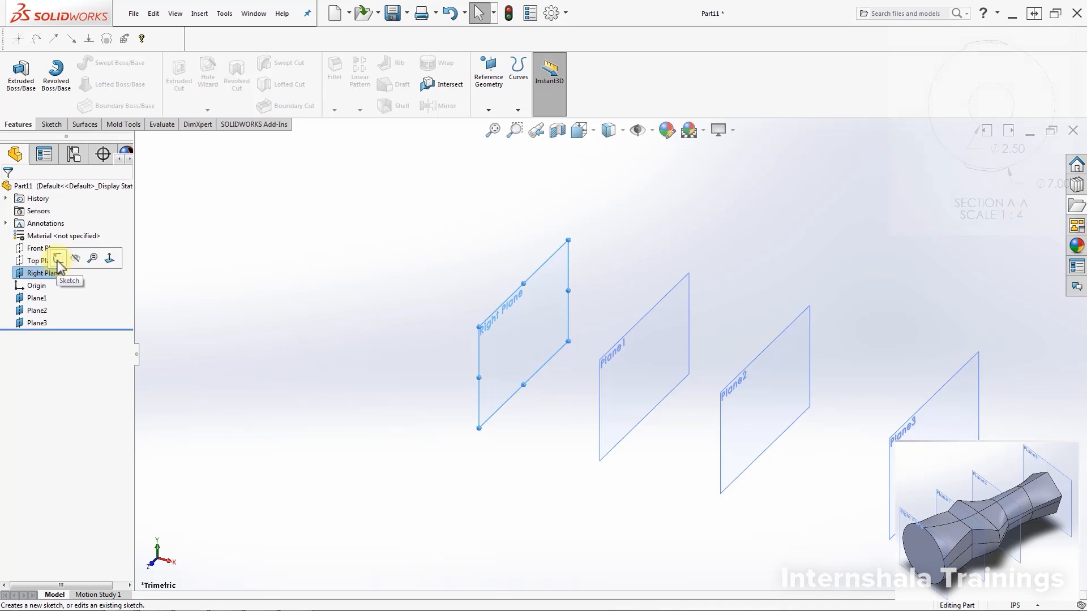
click(57, 258)
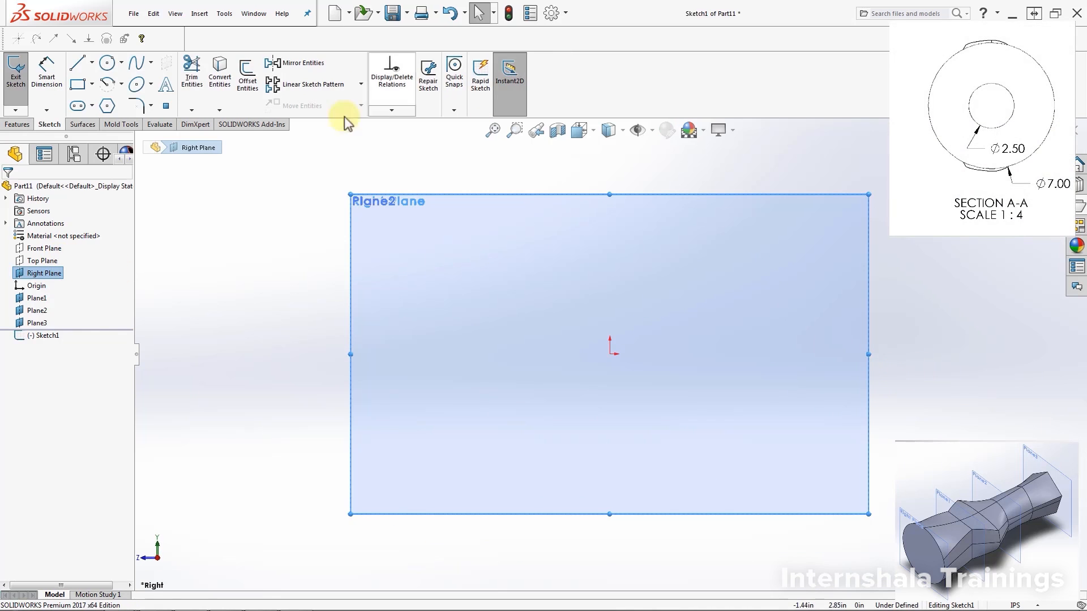
click(107, 65)
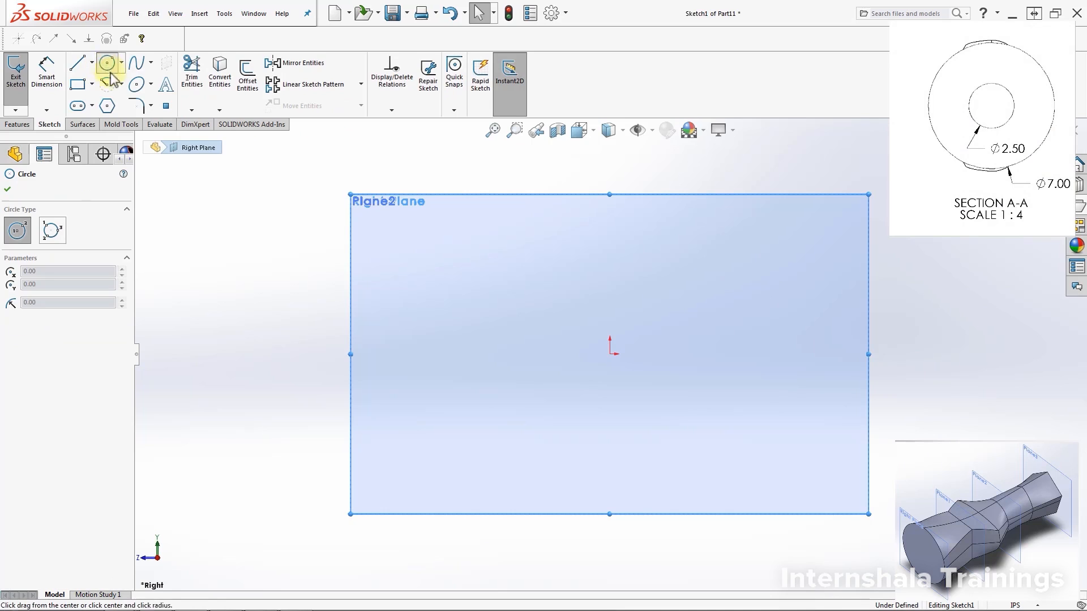
click(610, 354)
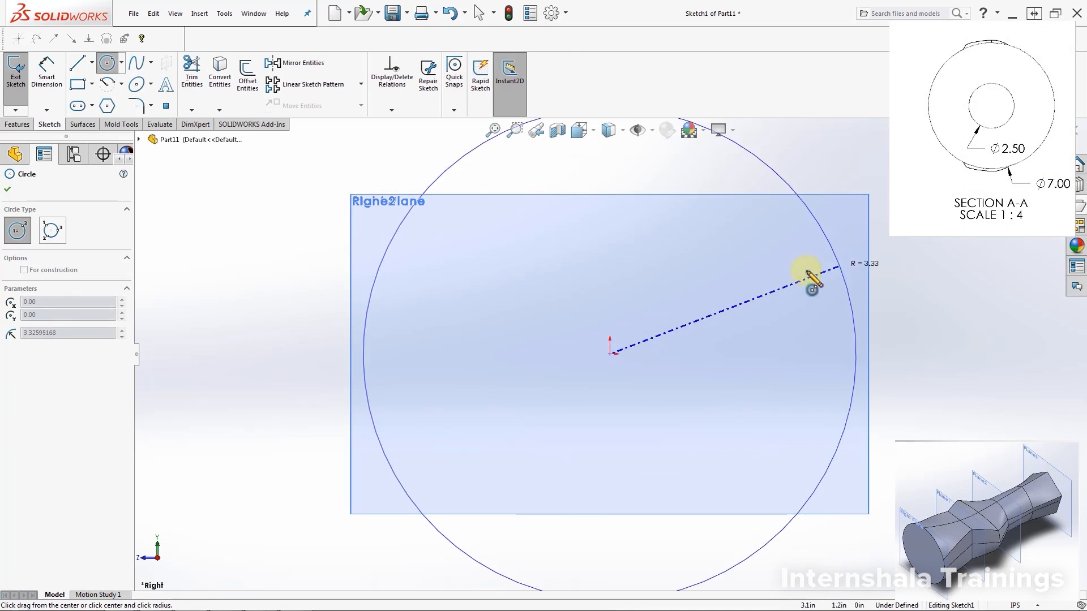
click(747, 286)
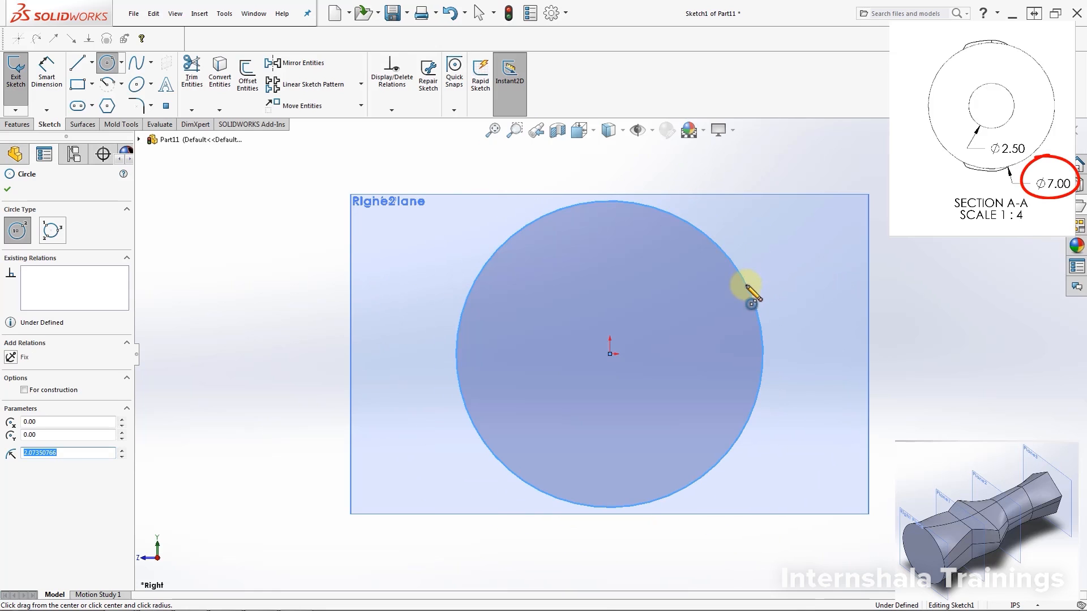
Step: Dimension the circle's diameter as 7 in
click(46, 71)
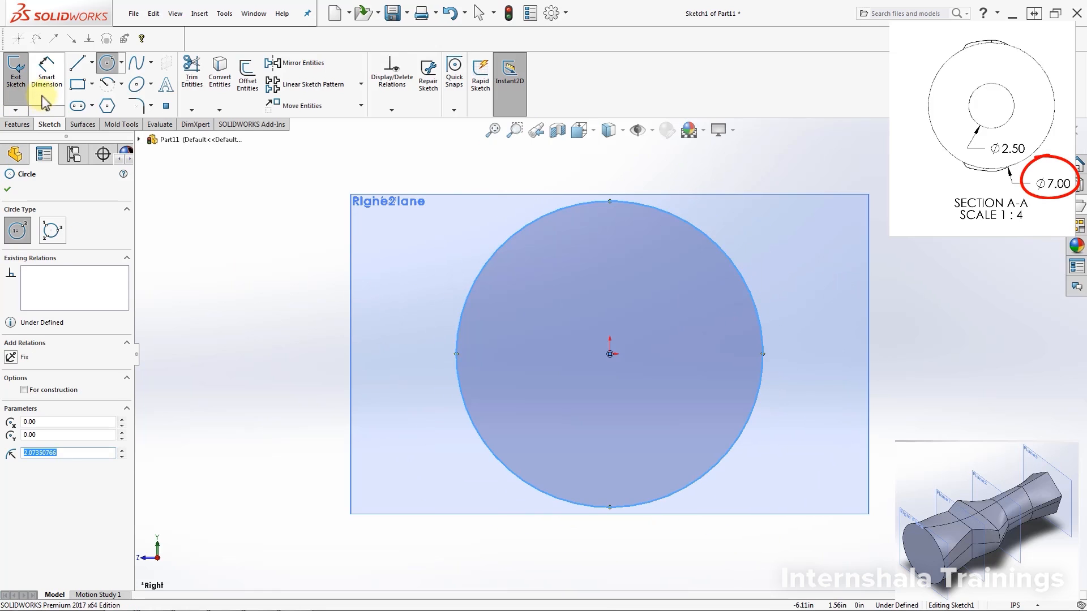
click(762, 348)
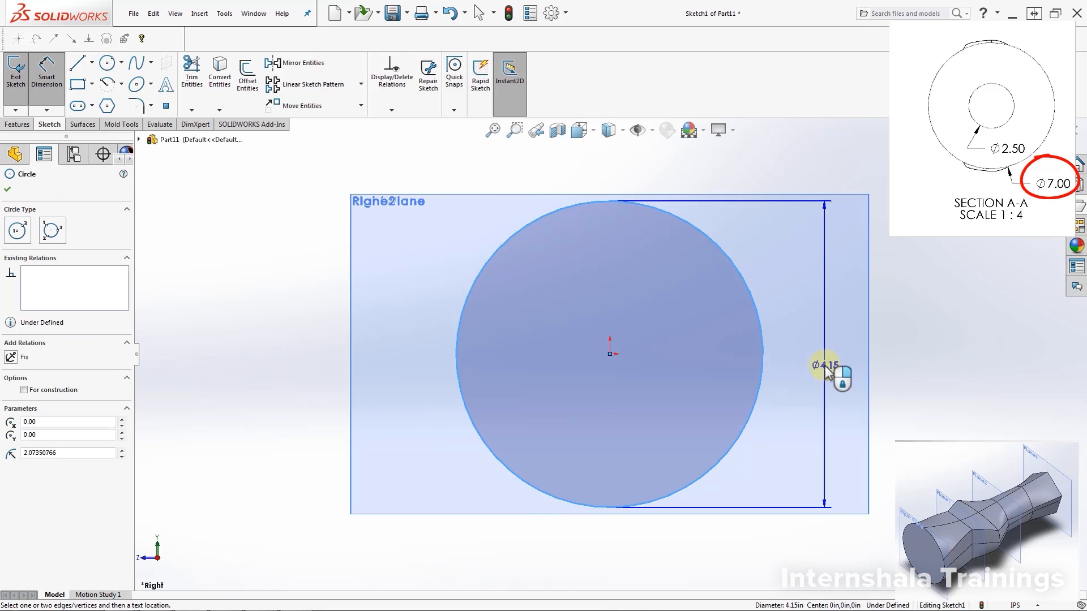
click(835, 369)
text(7)
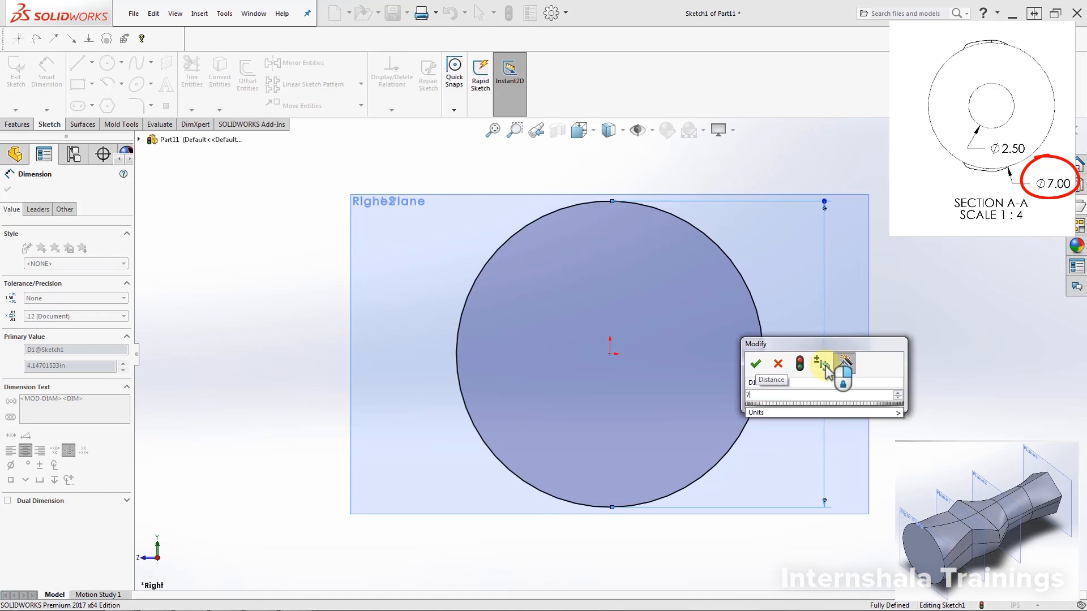
key(Return)
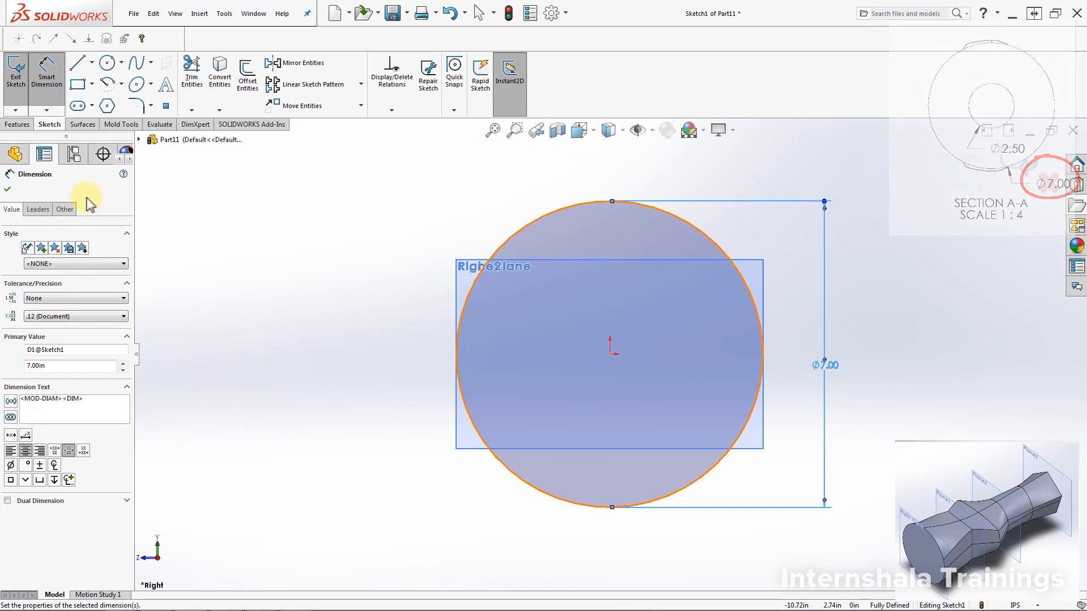
click(46, 71)
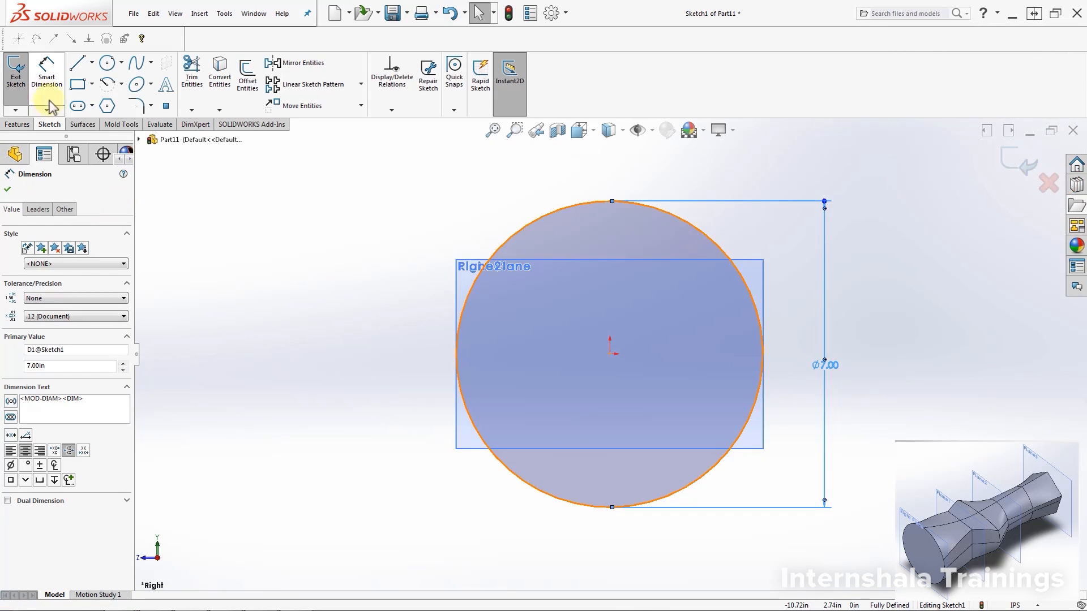
Step: Finish the circle sketch on the Right Plane and return to an angled view of all four planes
click(15, 74)
click(868, 370)
middle_drag(861, 347, 800, 370)
scroll(800, 371, up, 2)
scroll(633, 419, up, 2)
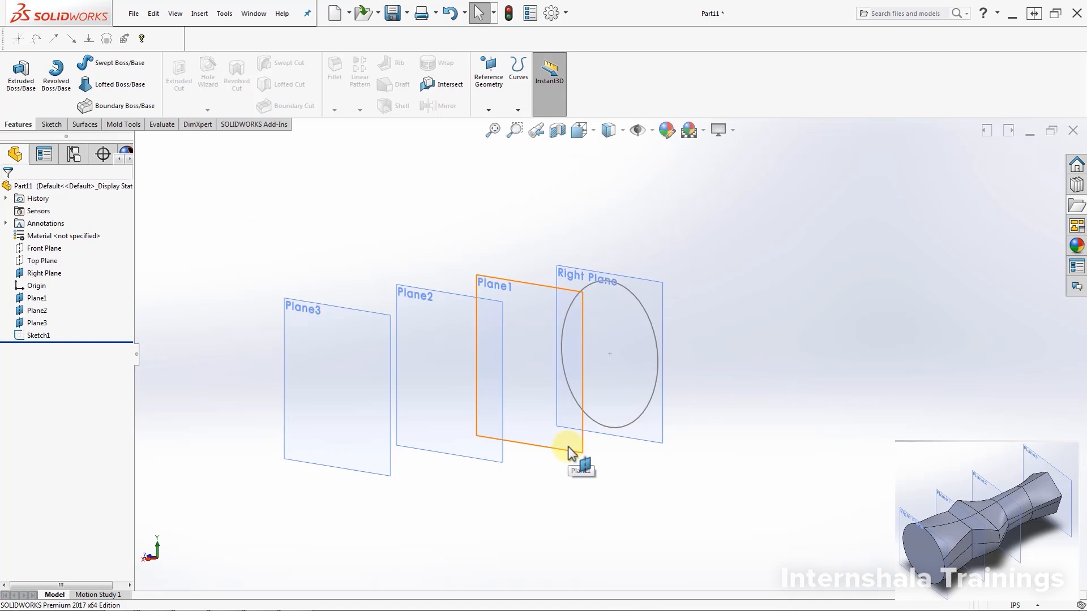
Step: Sketch a center rectangle about 4.64 in wide and 3.99 in high on Plane1, centred on the origin
click(37, 298)
click(51, 125)
click(21, 93)
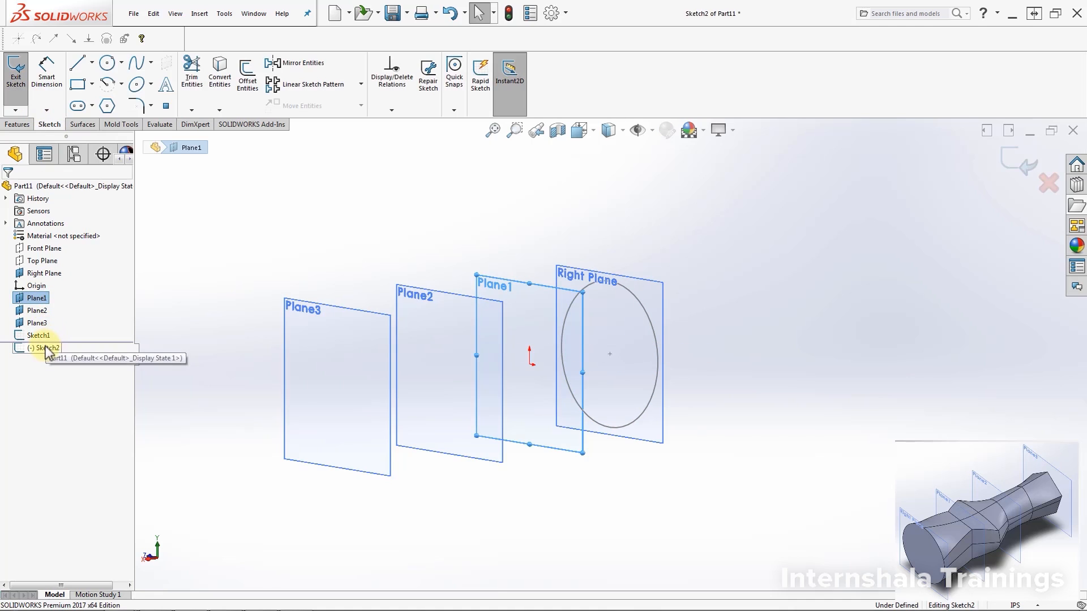
click(45, 347)
click(68, 331)
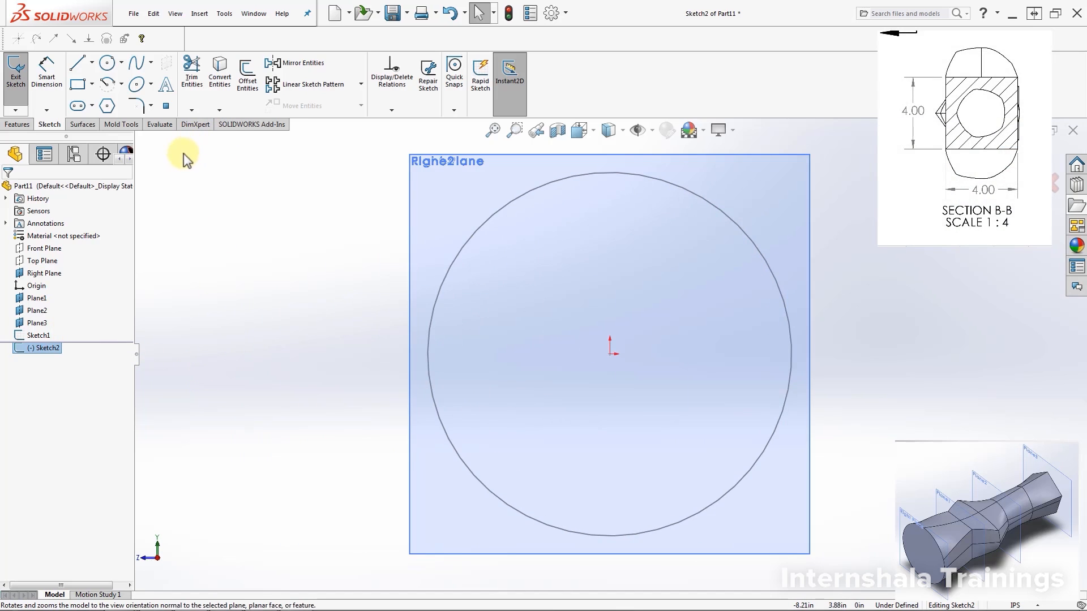
click(92, 89)
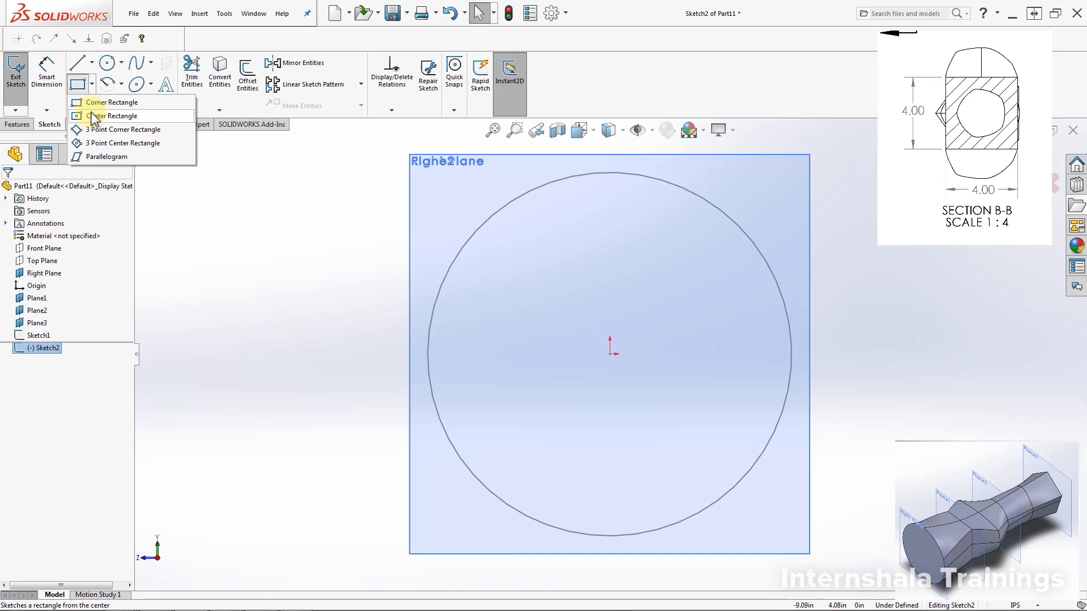
click(96, 115)
click(609, 354)
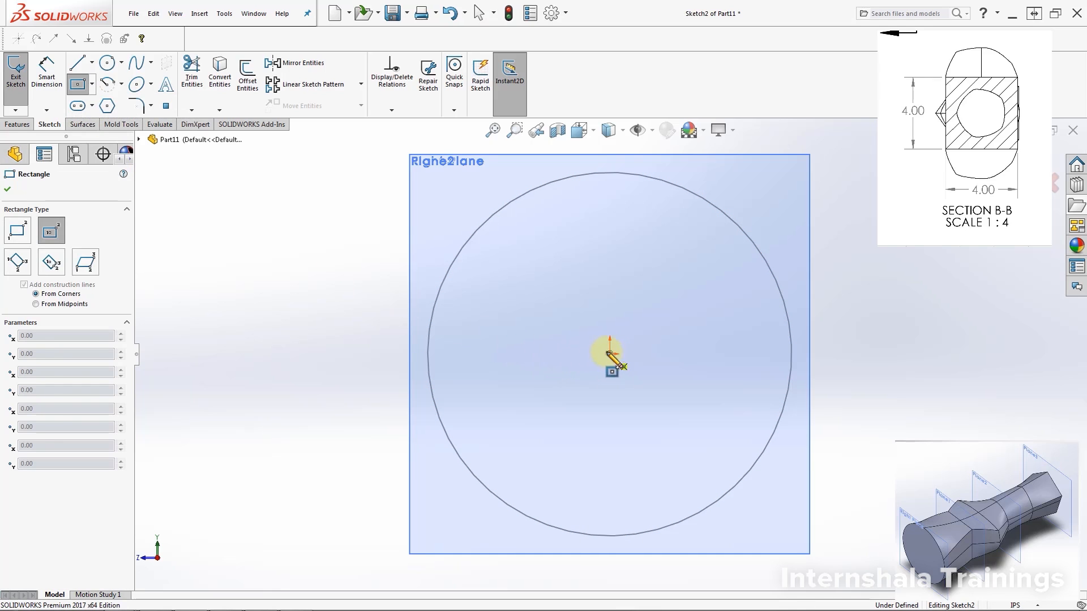
click(730, 250)
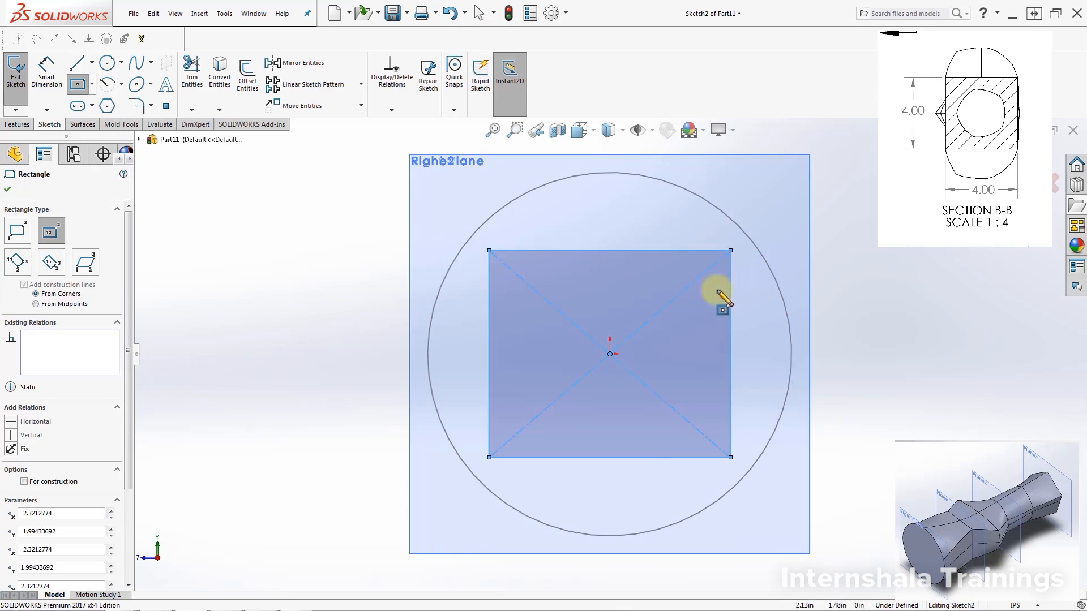
key(Escape)
Step: Dimension the lower horizontal edge of the Plane1 rectangle as 4 in
click(626, 458)
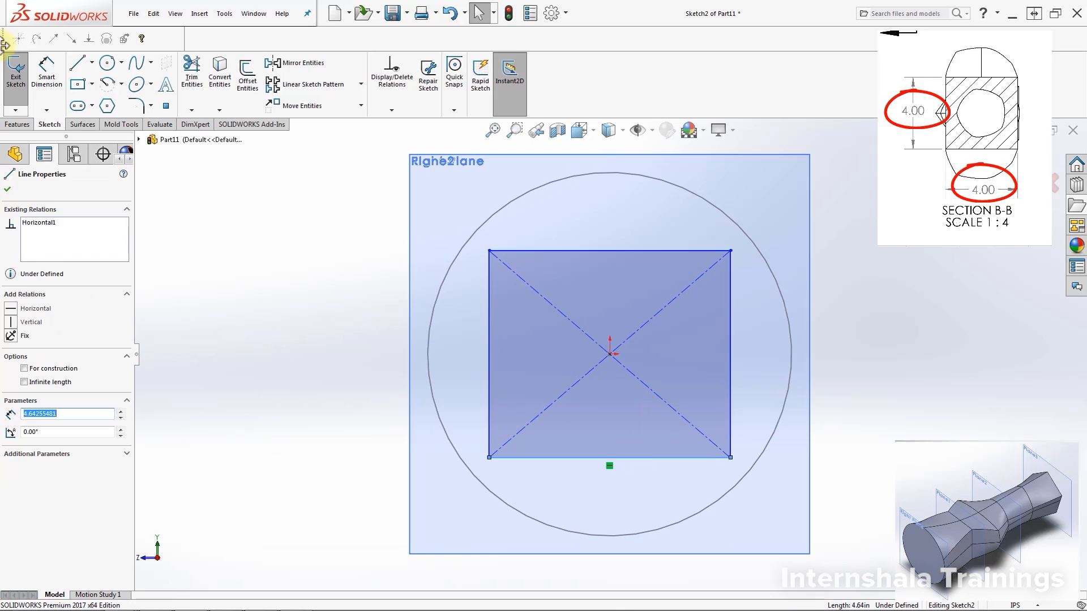
click(46, 71)
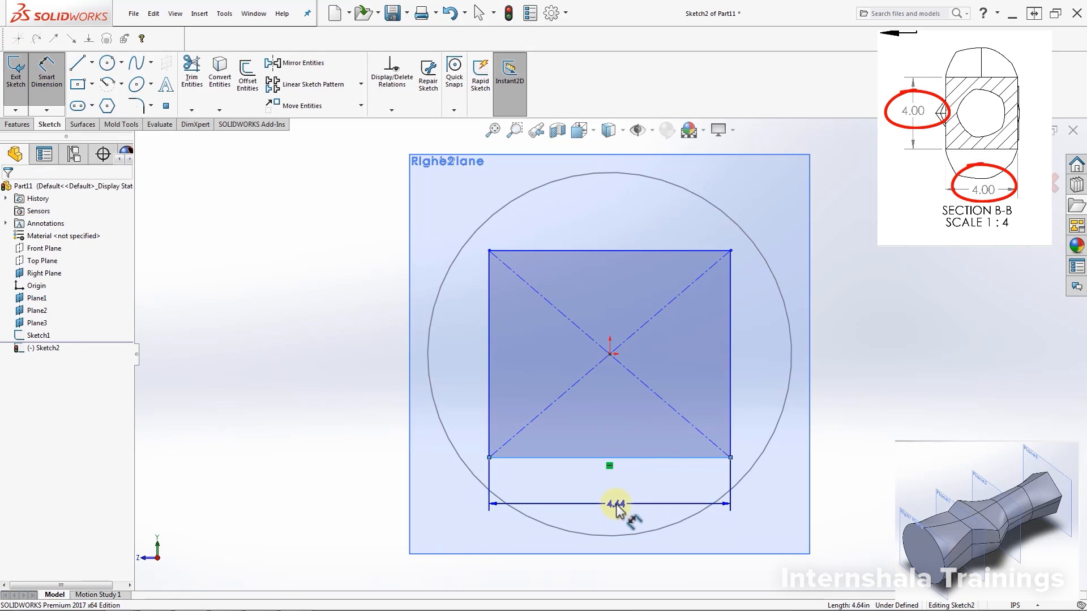
click(617, 508)
text(4)
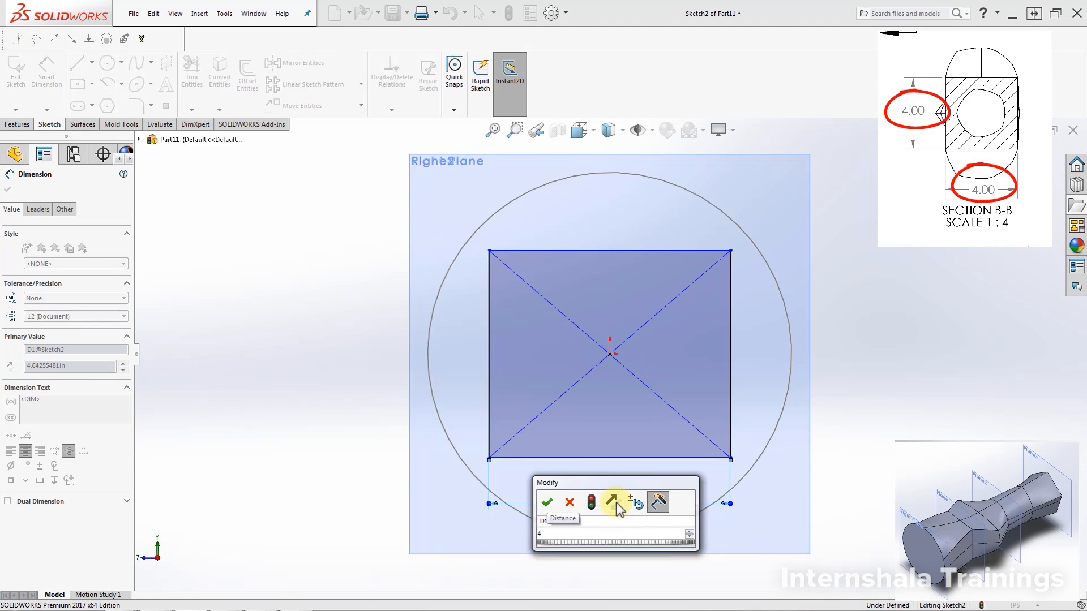
key(Return)
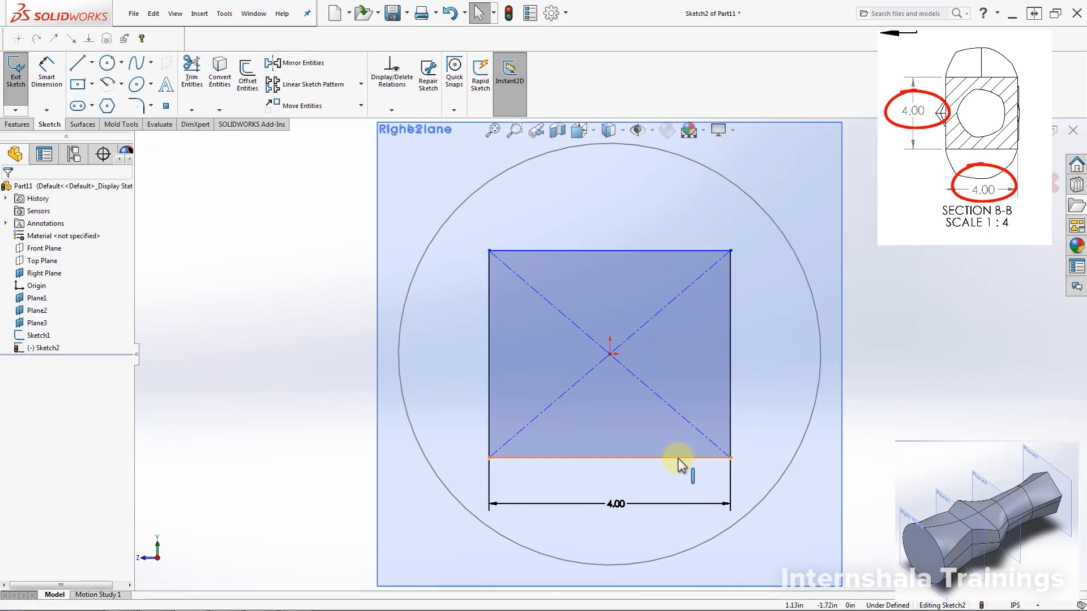
Step: Add an Equal relation between the rectangle's lower and right edges to make it square, and finish the Plane1 sketch
click(677, 458)
ctrl+click(729, 440)
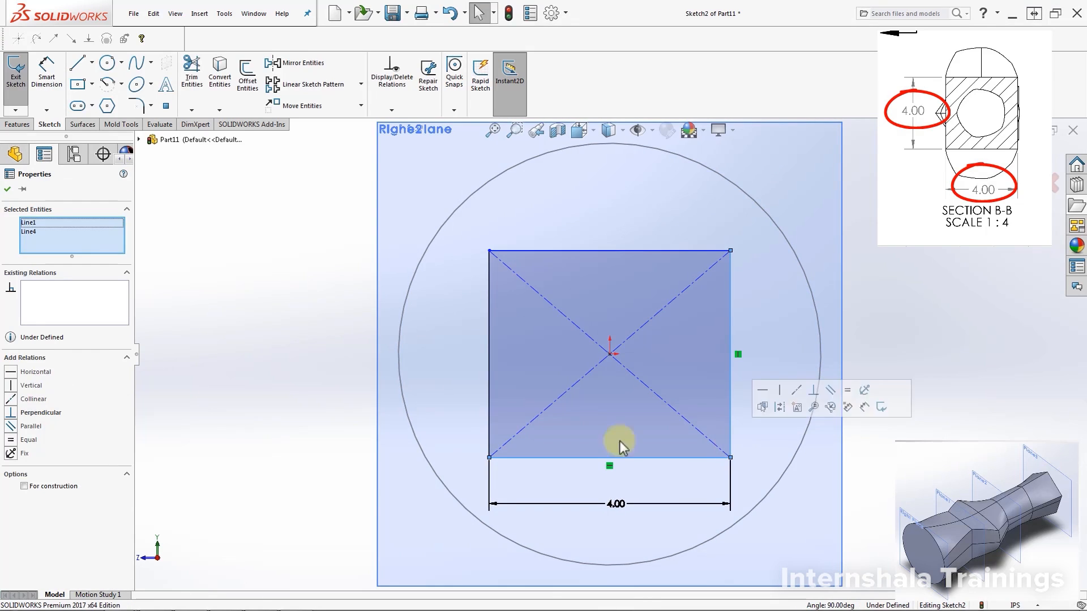
click(12, 439)
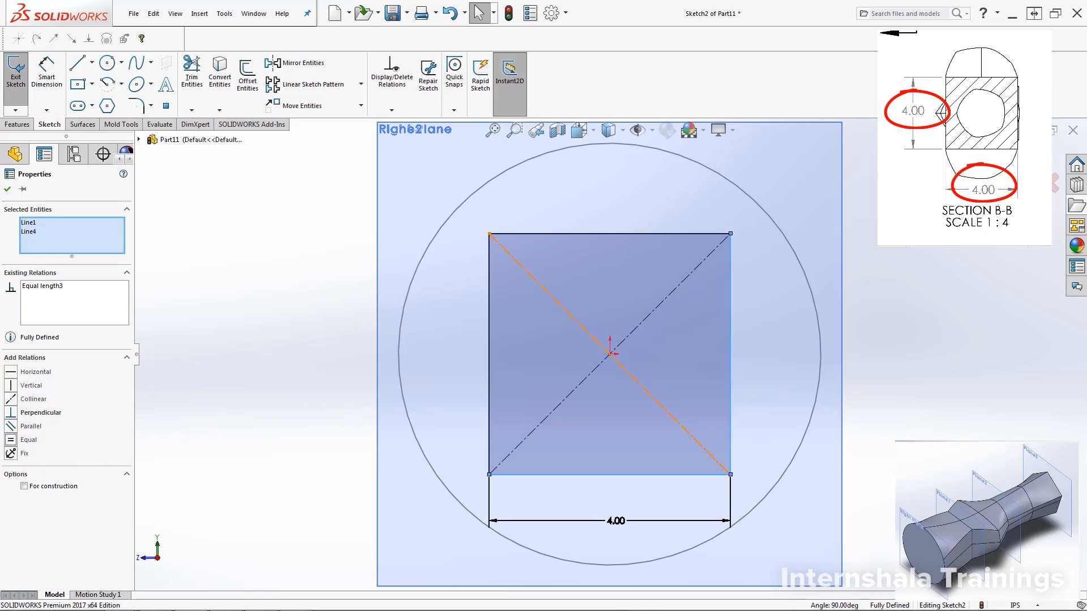
click(671, 327)
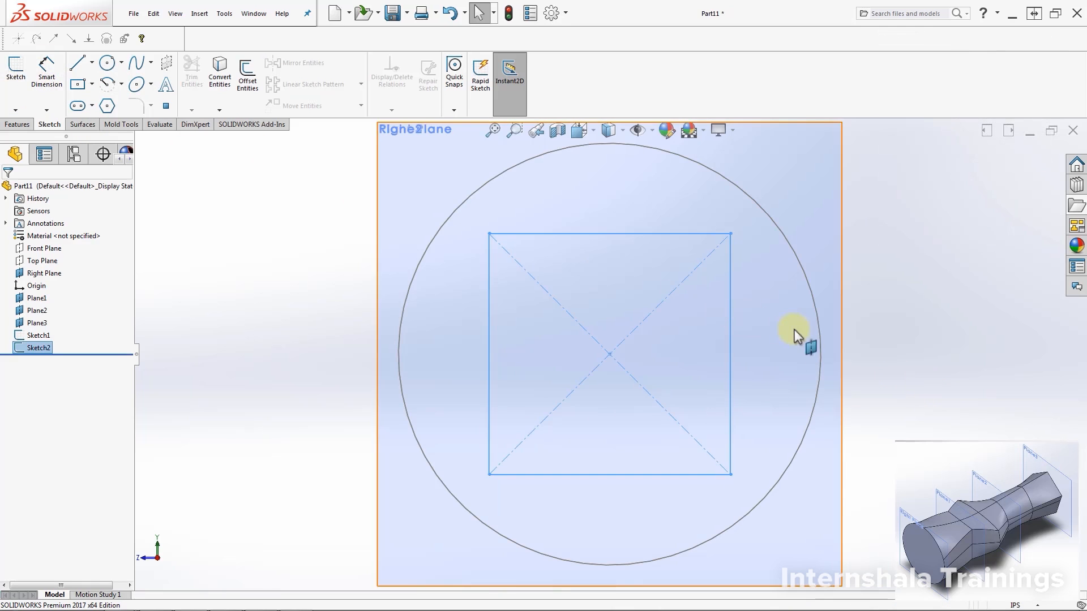
Step: Sketch a circle about 5.94 in in diameter on Plane2, centred on the origin
mouse_move(673, 319)
middle_down()
mouse_move(599, 358)
mouse_move(566, 351)
middle_up()
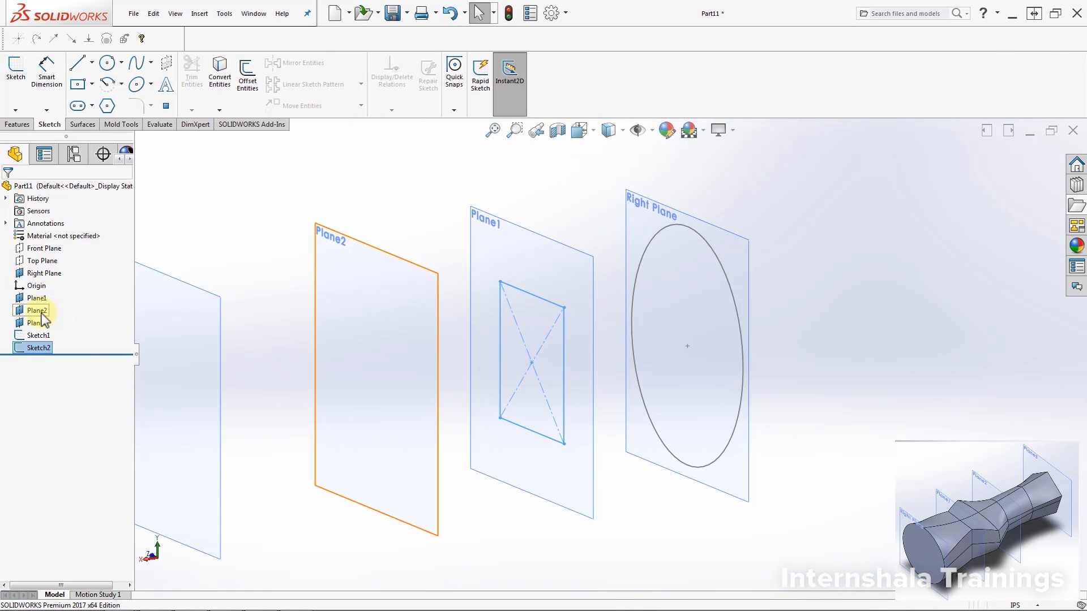
click(42, 312)
click(51, 283)
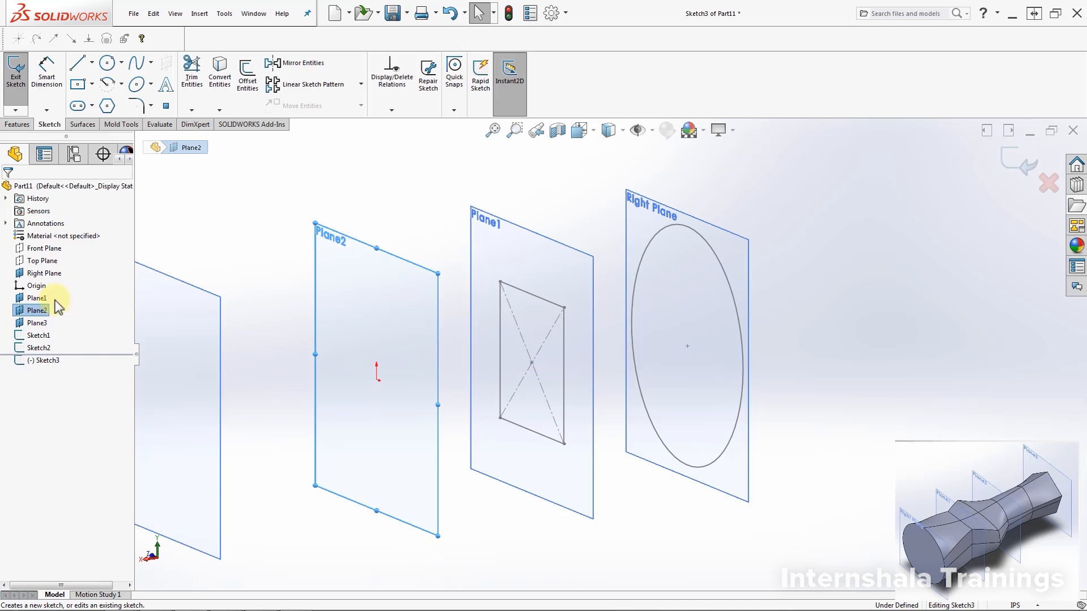
click(49, 361)
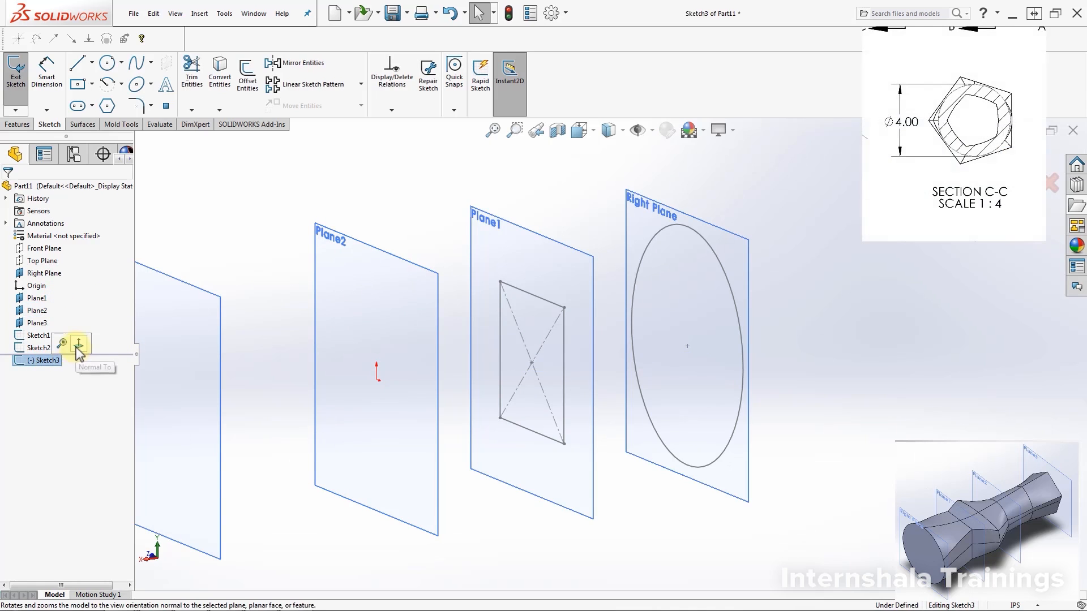
click(32, 361)
click(59, 344)
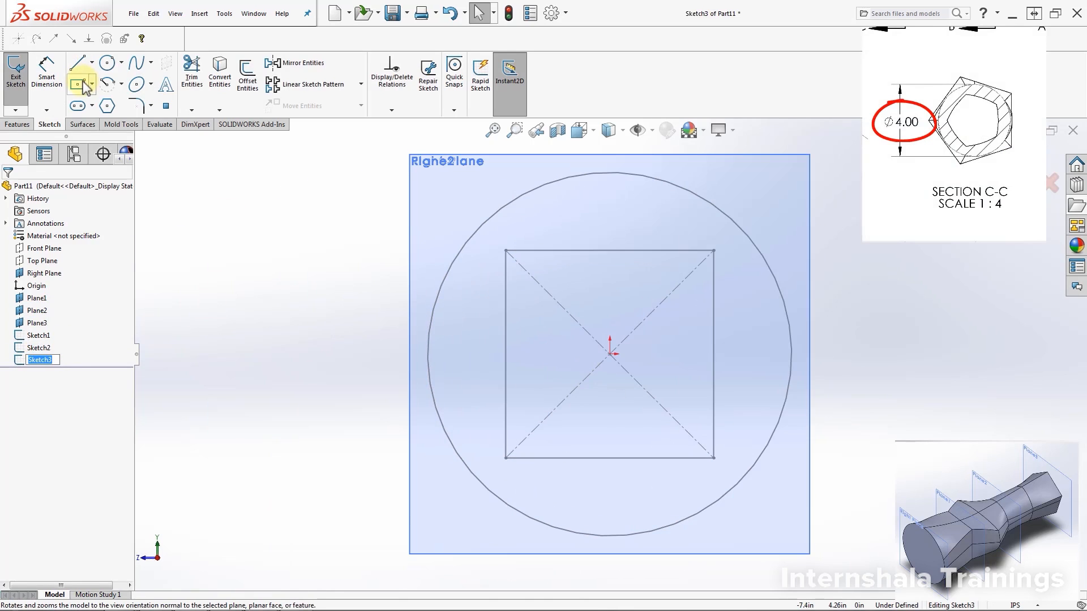
click(107, 62)
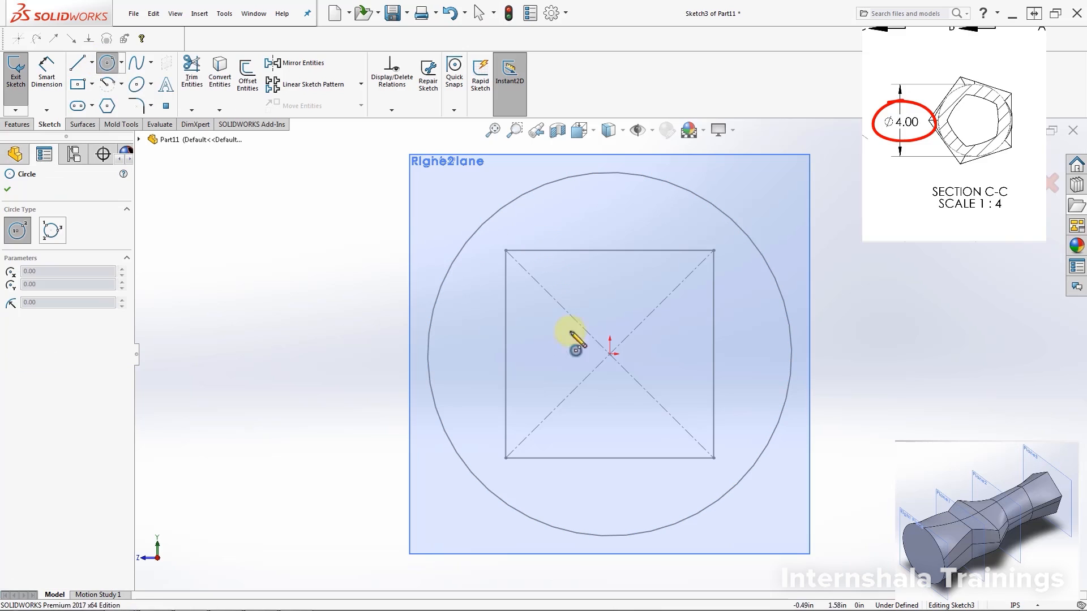
click(610, 357)
click(747, 286)
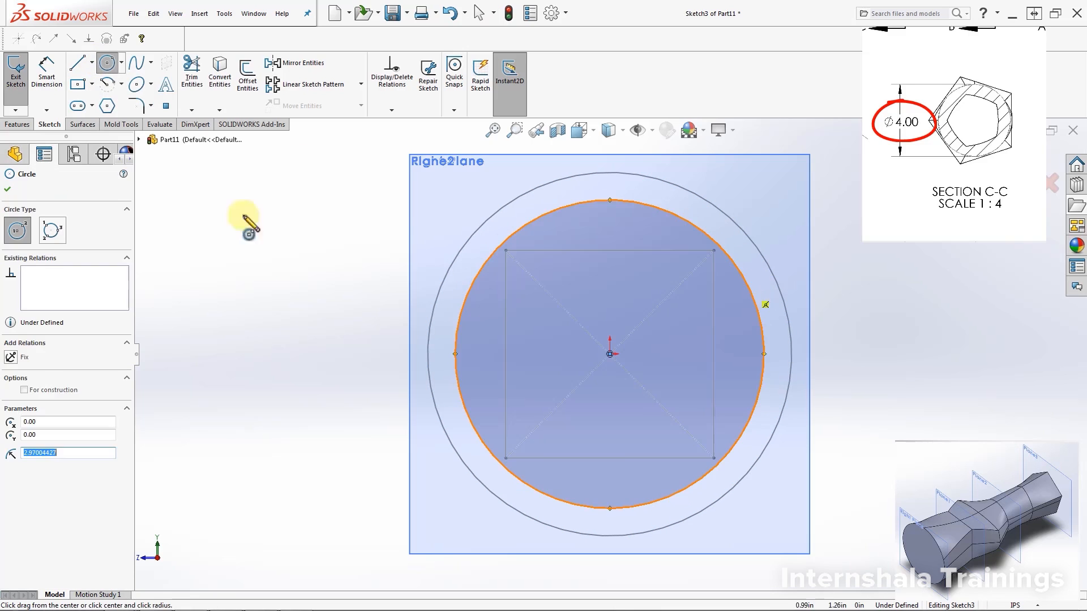
Step: Dimension the Plane2 circle's diameter as 4 in and finish the sketch
click(42, 89)
click(761, 379)
click(915, 378)
text(4)
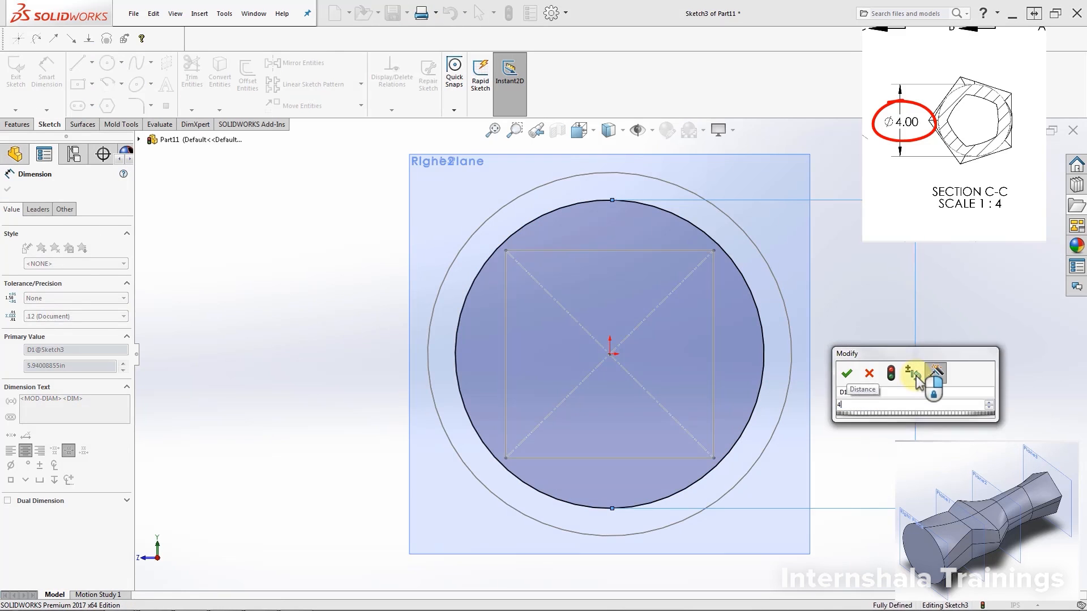
key(Return)
click(38, 94)
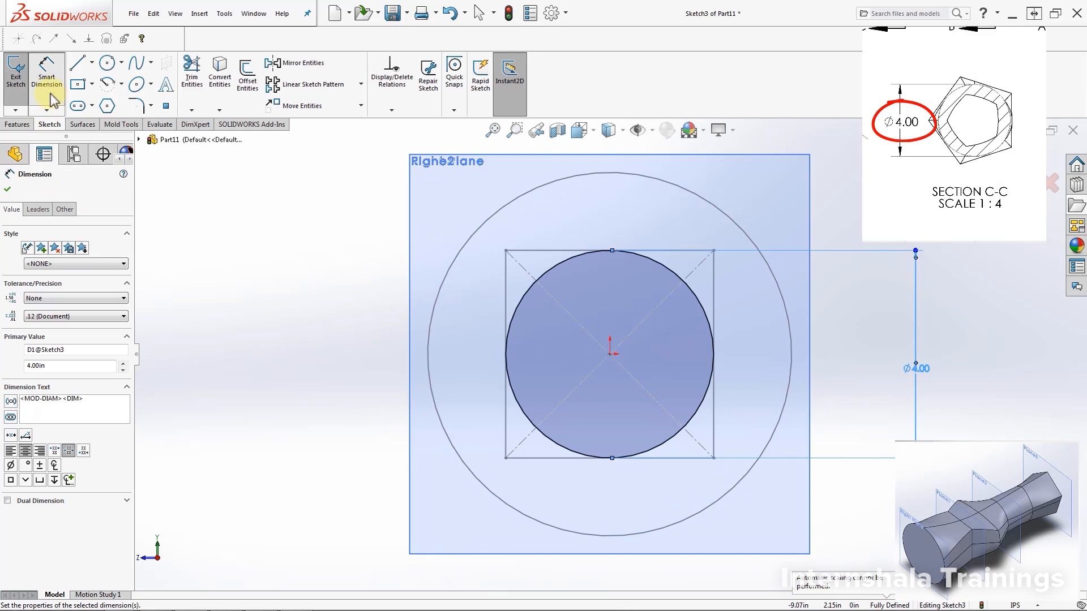
click(423, 399)
middle_drag(608, 362, 567, 372)
scroll(567, 372, up, 3)
click(11, 73)
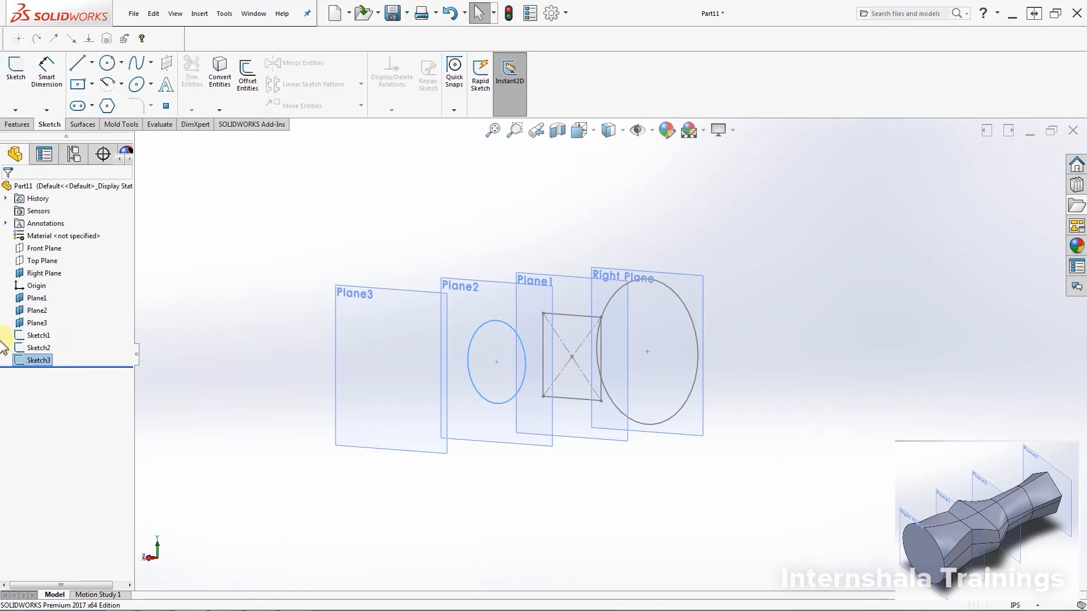
Step: Sketch a five-sided polygon on Plane3, centred on the origin, with an inscribed circle about 4.53 in in diameter and rotated about 19°
click(28, 324)
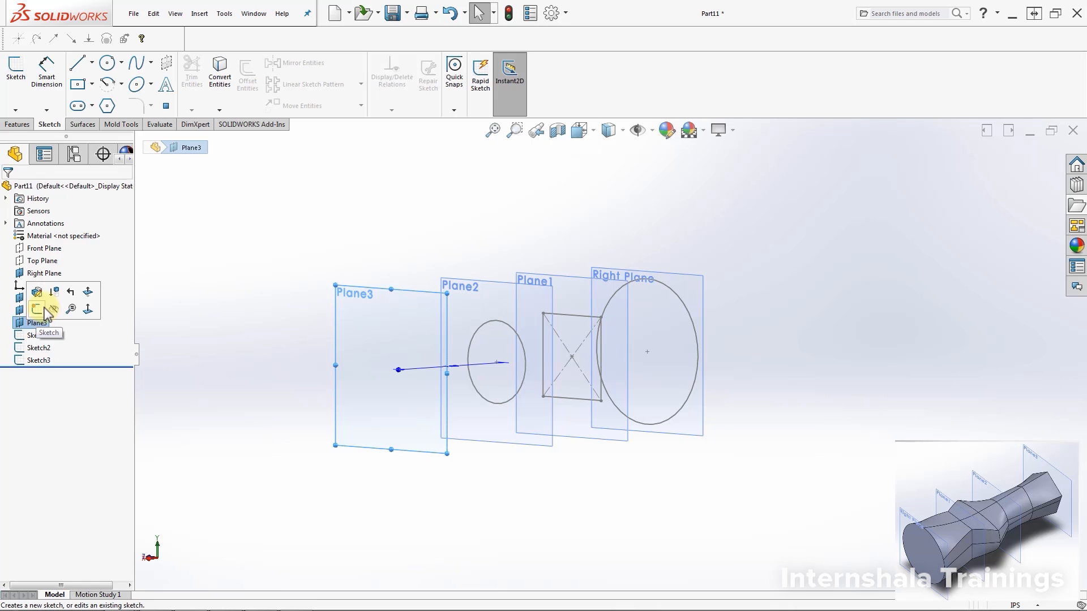
click(37, 309)
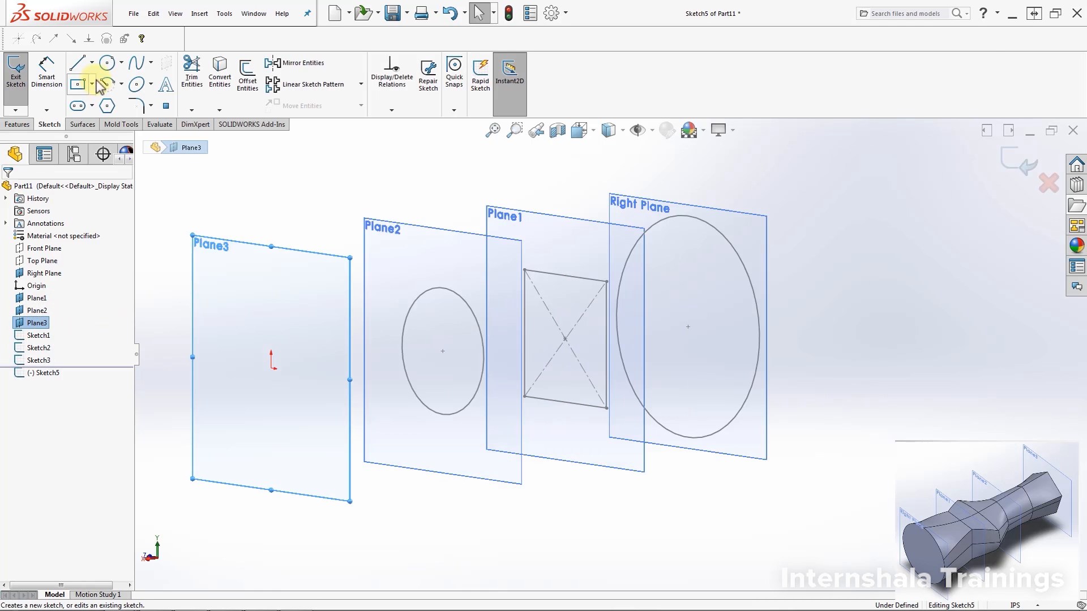
click(43, 373)
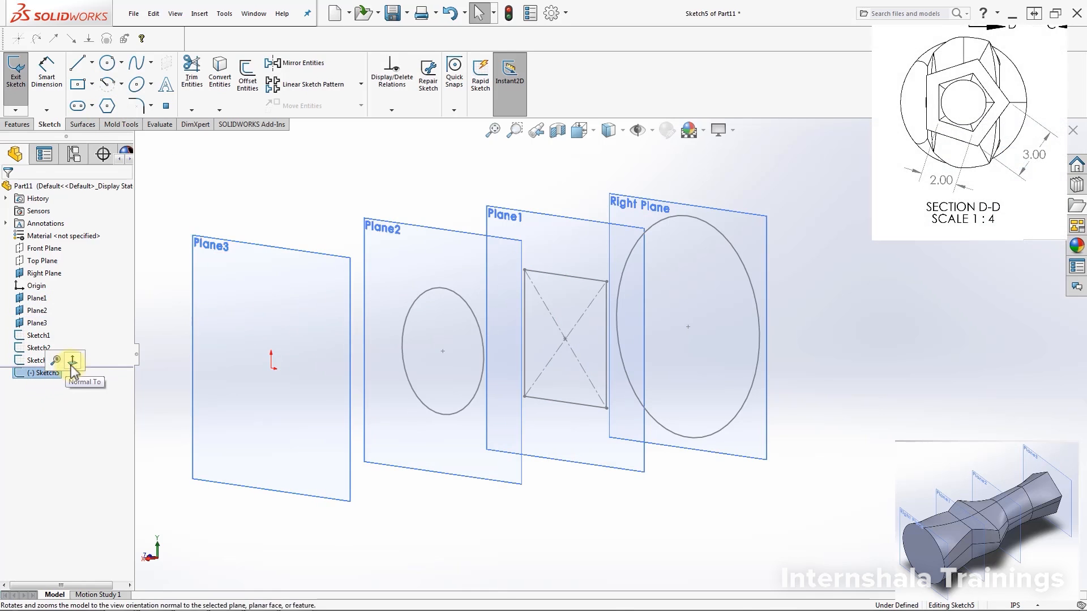
click(73, 363)
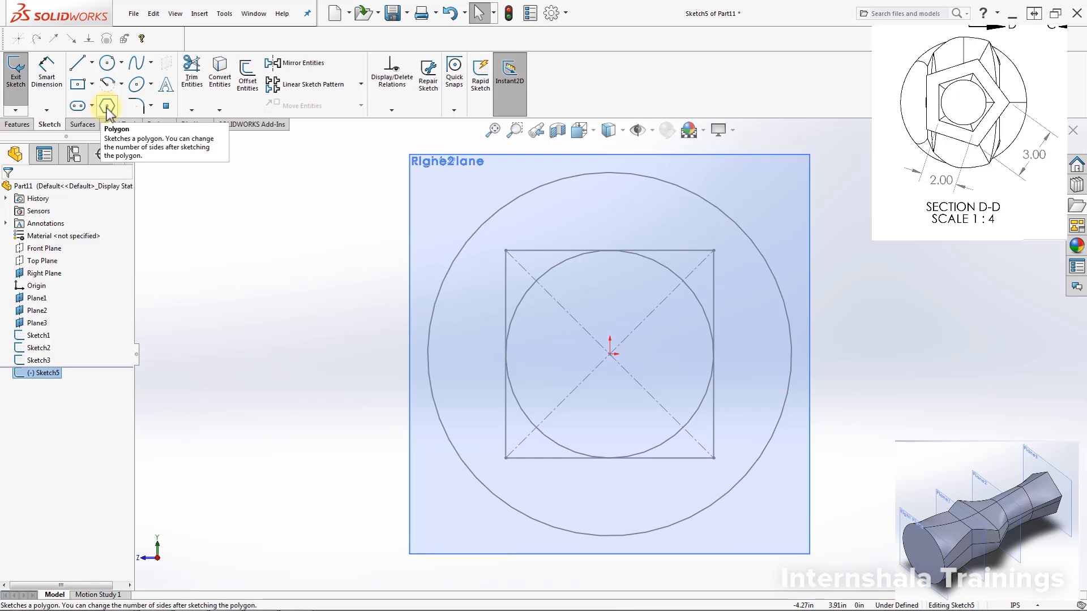
click(107, 107)
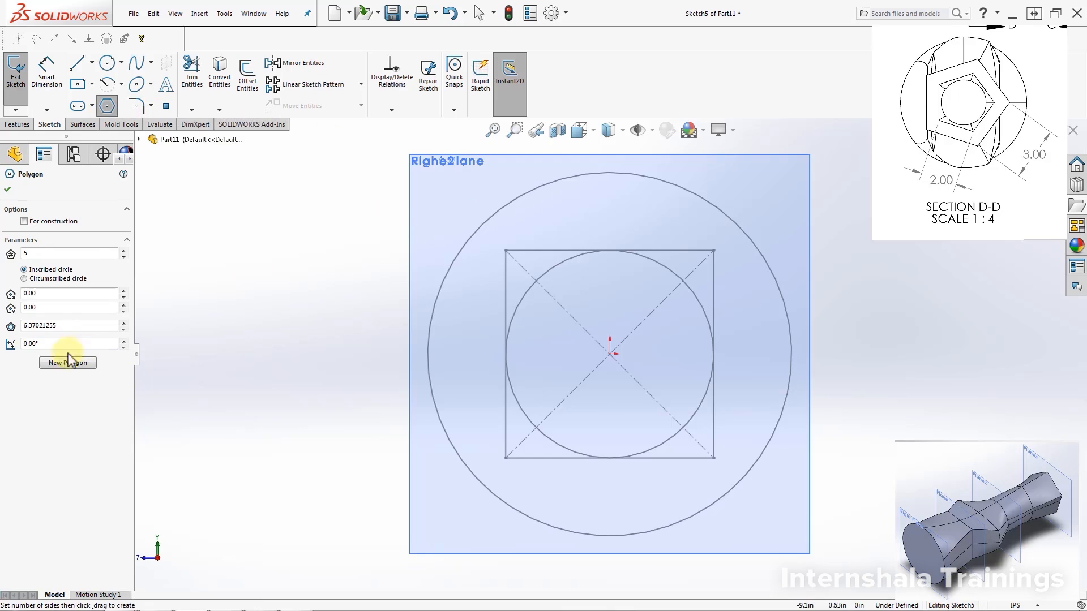
double_click(88, 253)
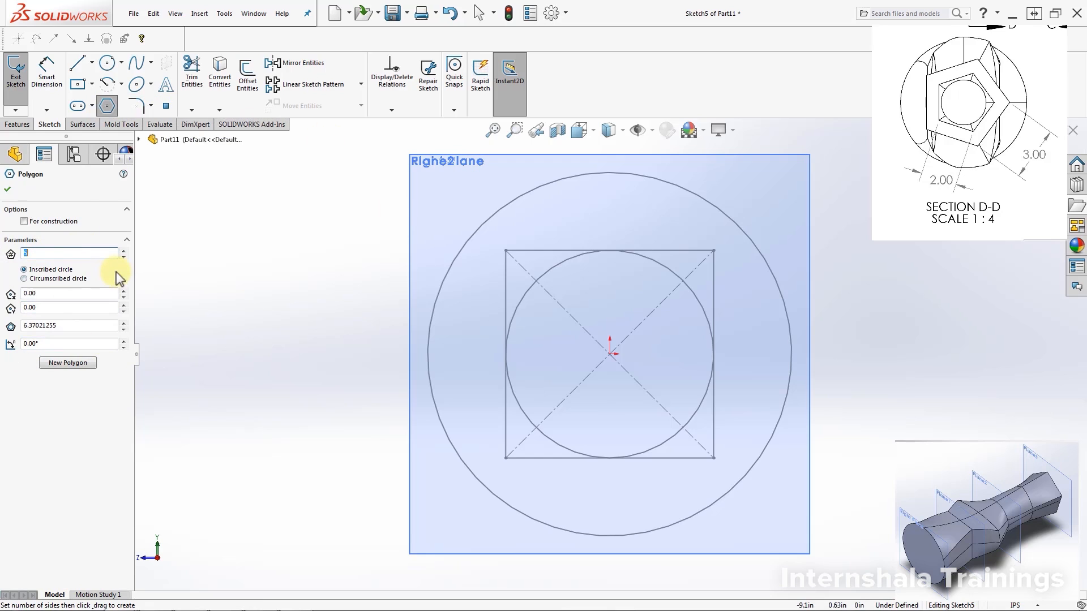
click(609, 353)
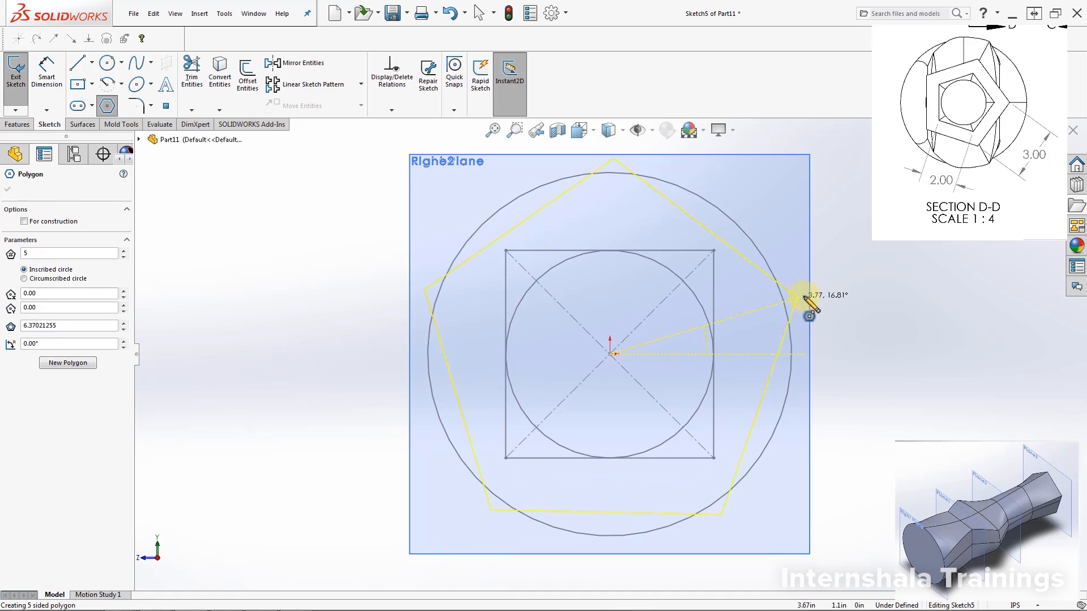
click(747, 307)
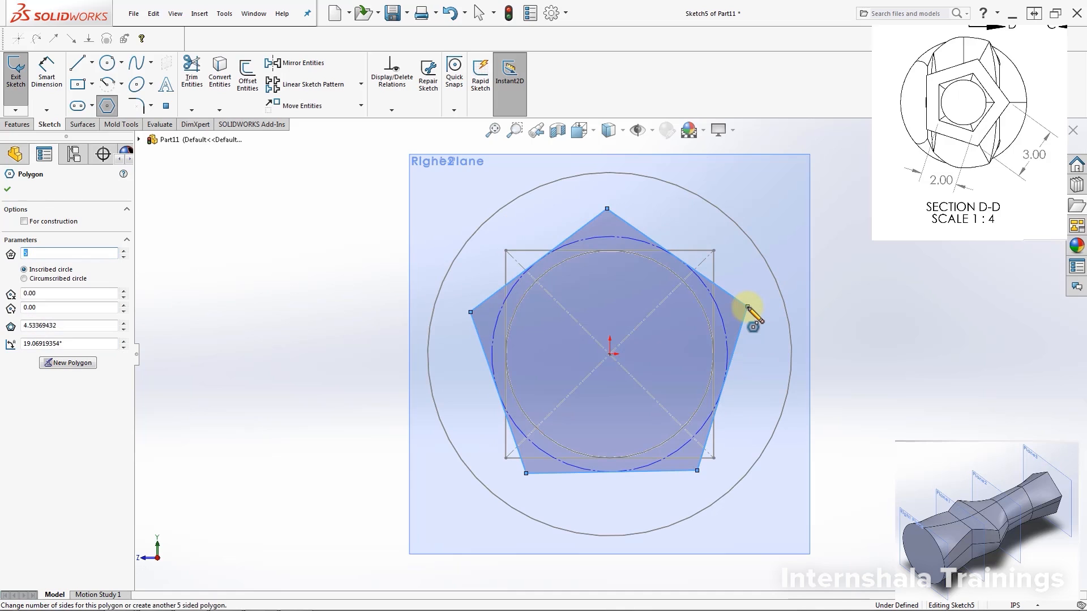
Step: Dimension the pentagon's lower side on Plane3 as 3 in
click(46, 71)
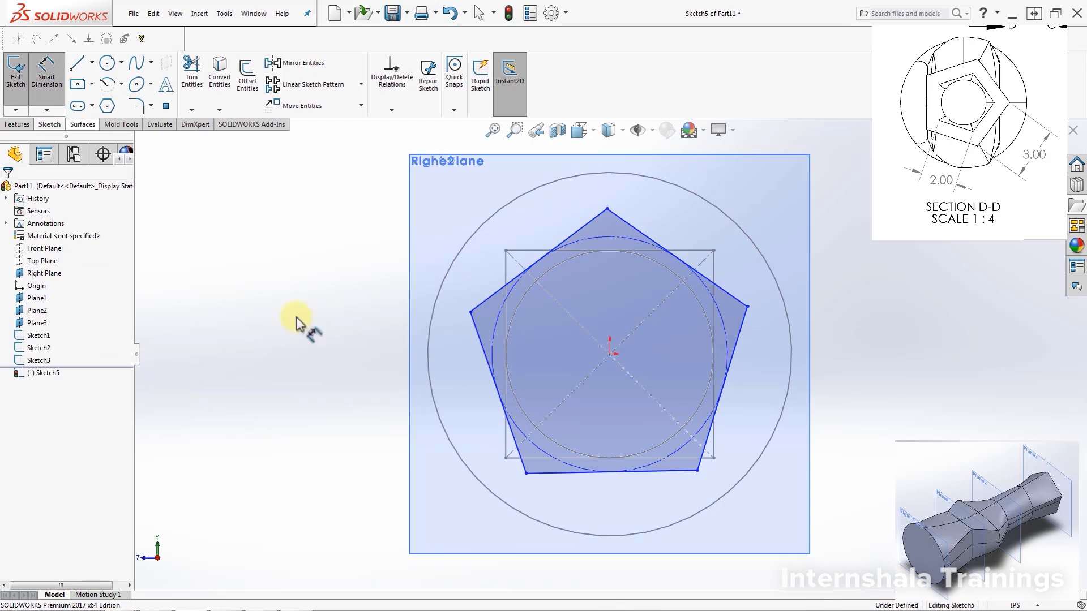
click(628, 472)
click(636, 516)
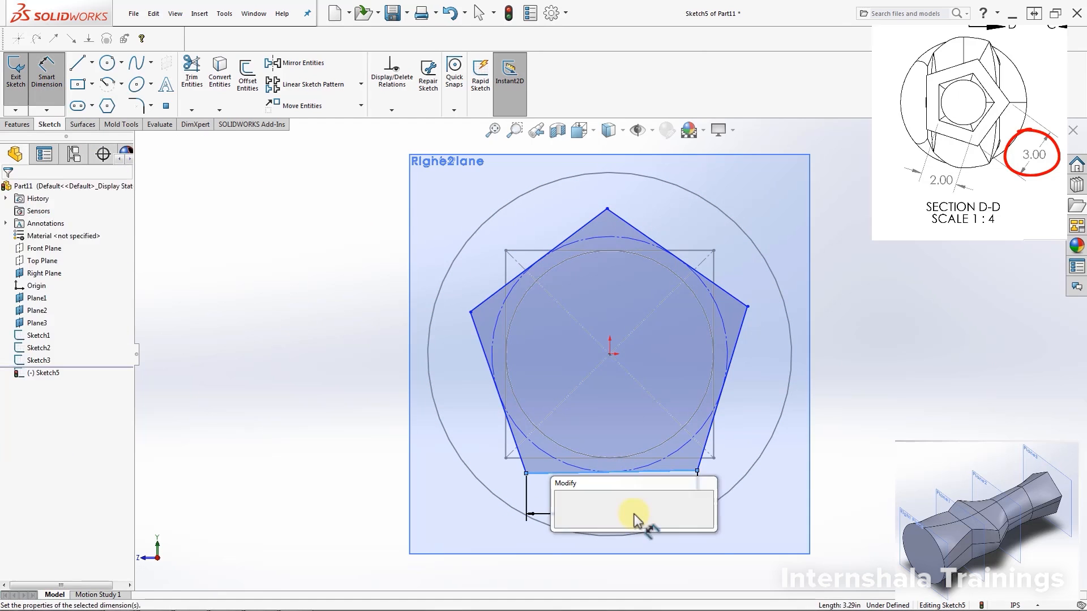
text(3)
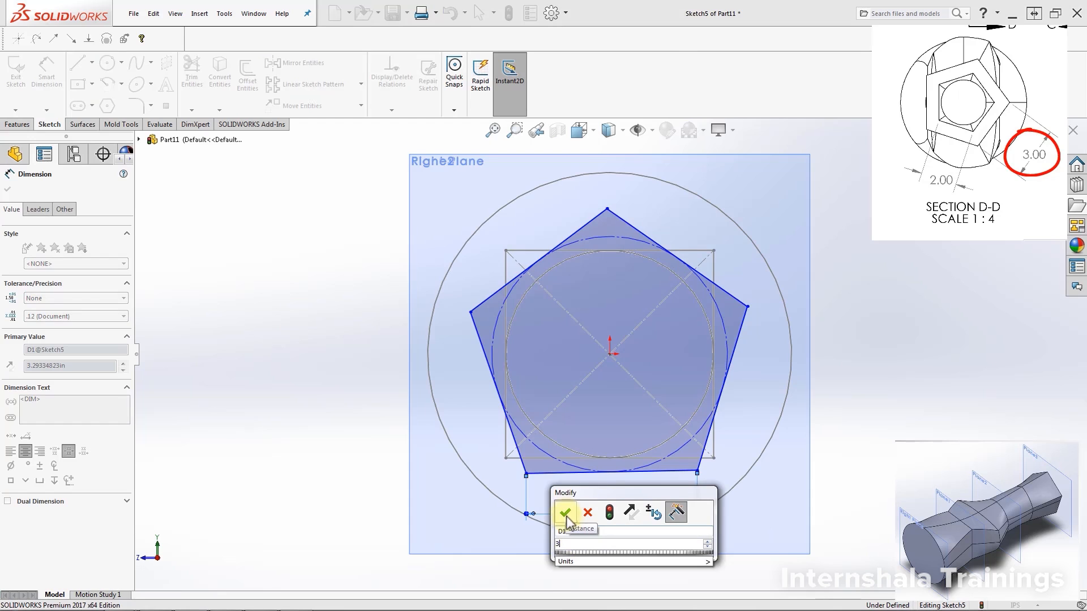
click(565, 513)
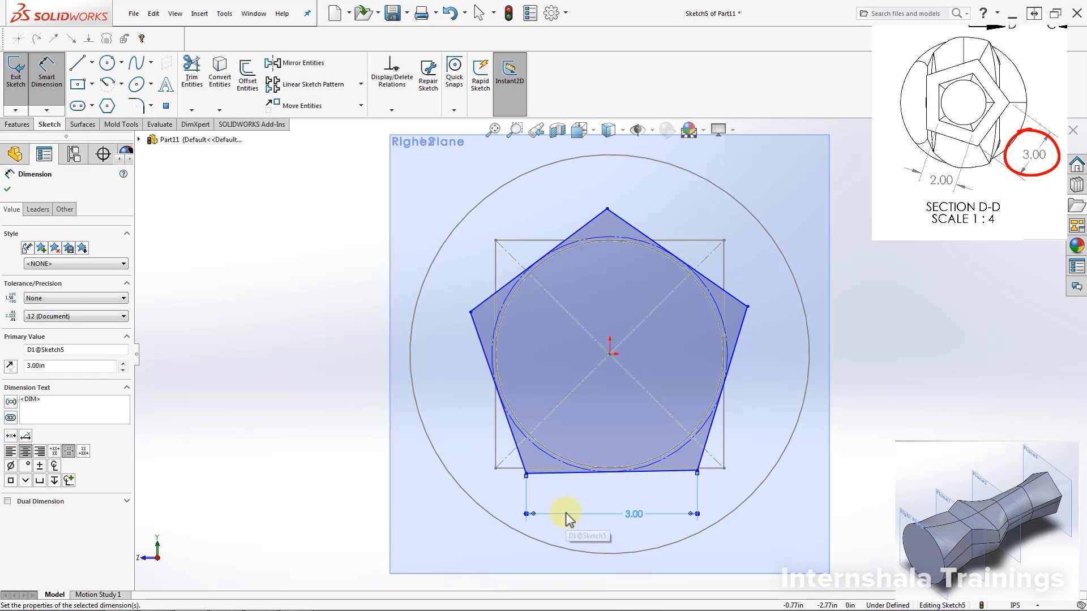
click(47, 71)
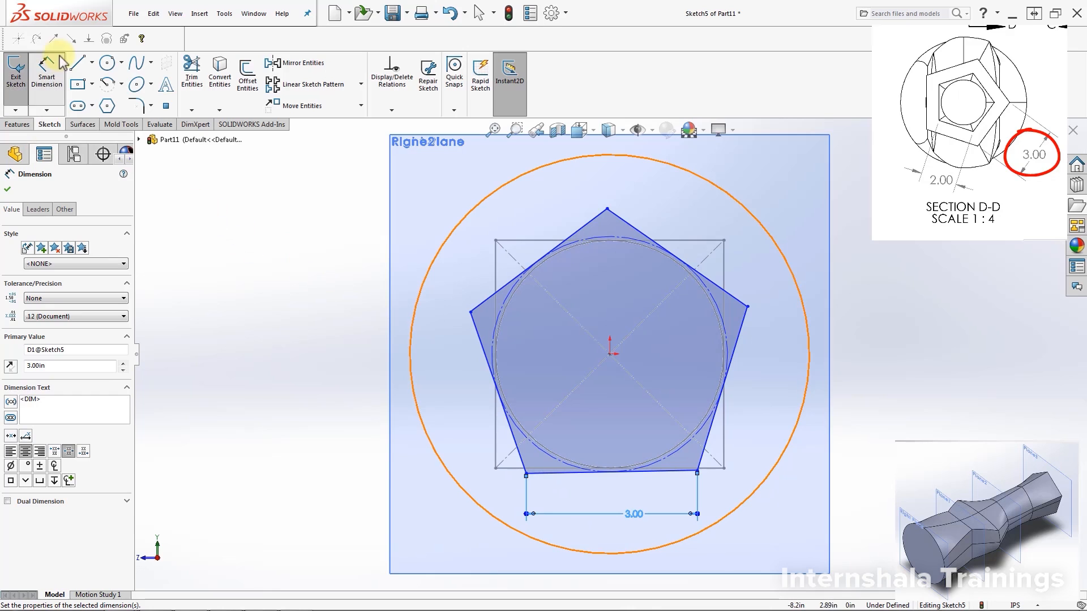
Step: Make the pentagon's lower side on Plane3 horizontal and finish the sketch
click(668, 472)
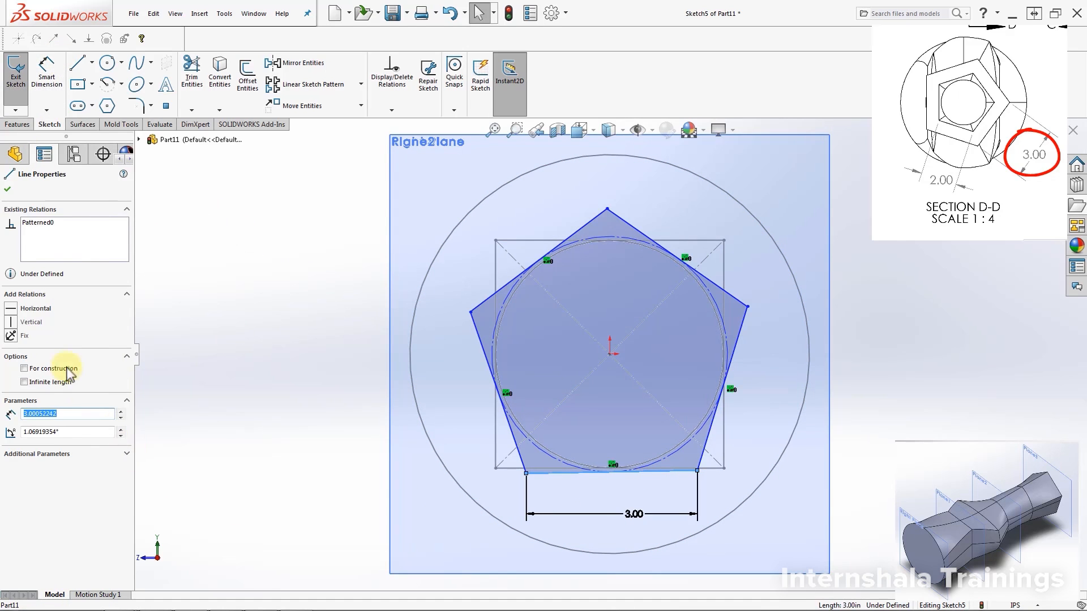
click(11, 310)
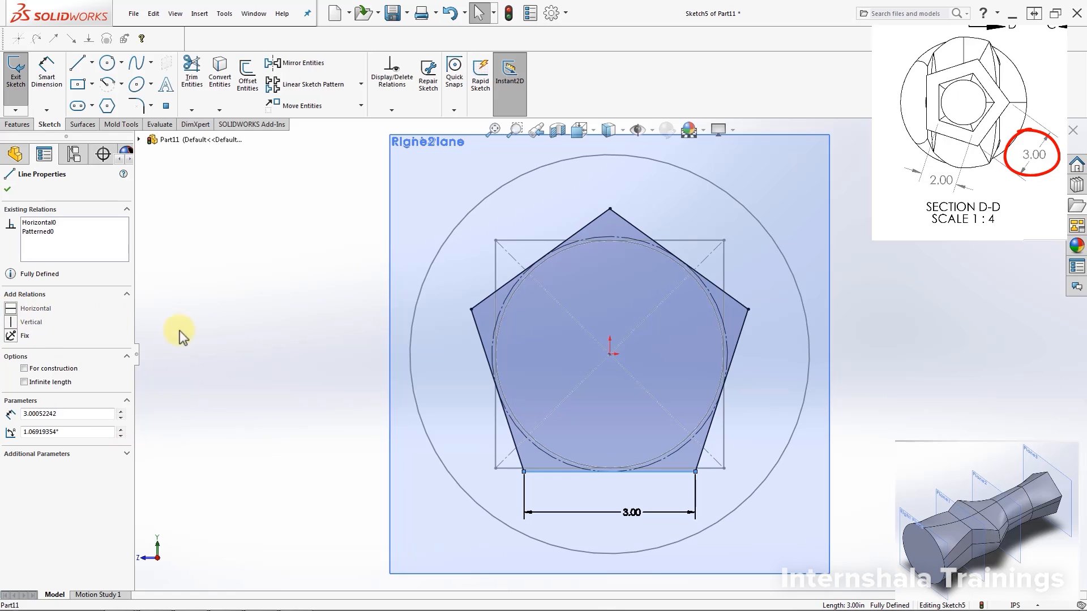
click(894, 468)
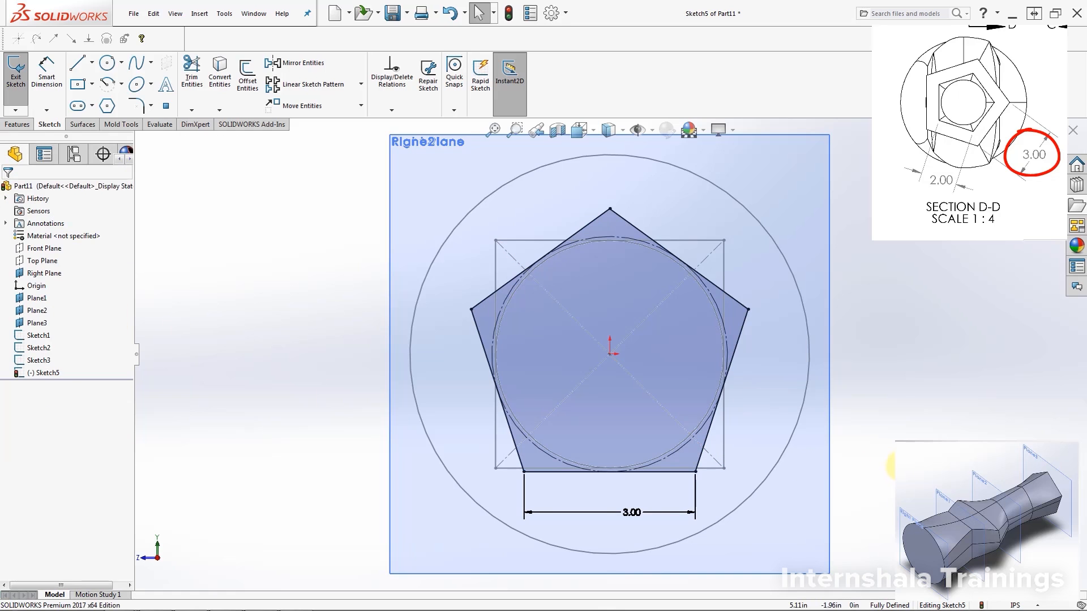
mouse_move(902, 408)
middle_down()
mouse_move(792, 459)
mouse_move(764, 509)
middle_up()
scroll(874, 420, up, 3)
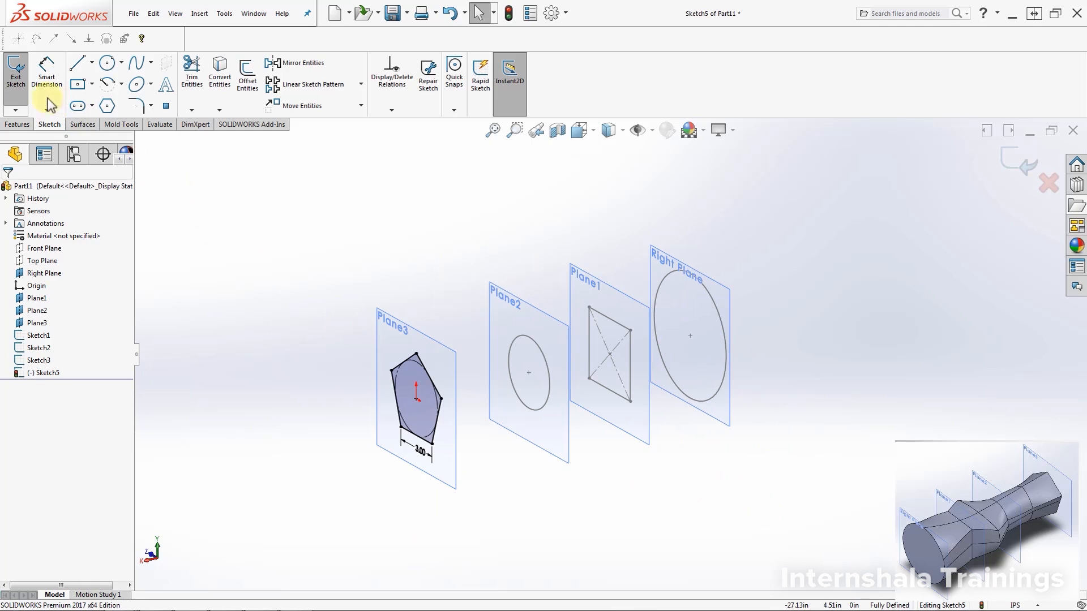
click(17, 74)
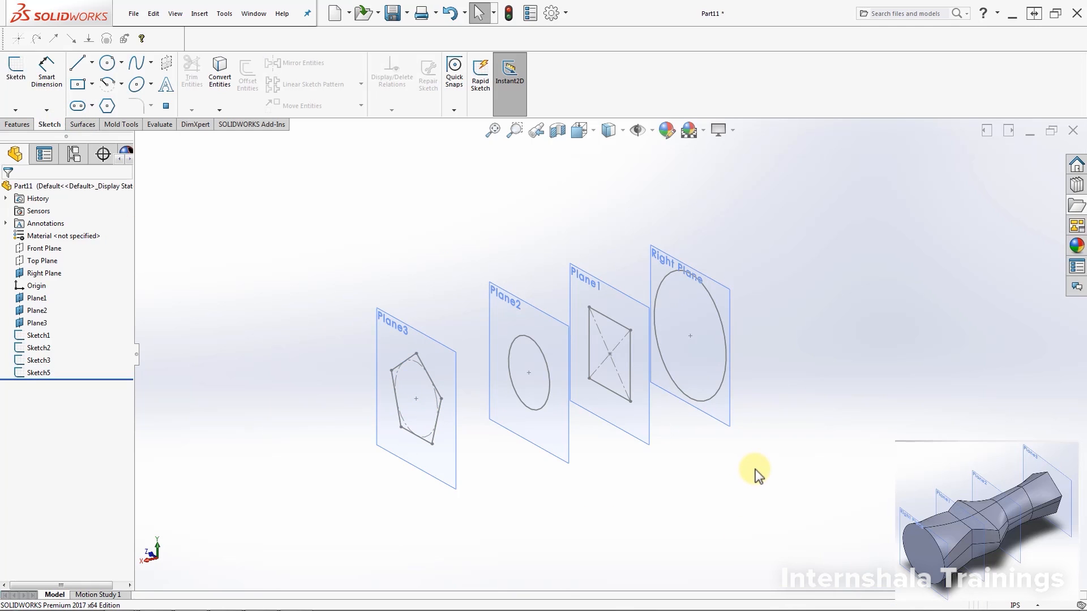
Step: Create a lofted boss through the Right Plane circle, Plane1 square, Plane2 circle and Plane3 pentagon, without guide curves
mouse_move(756, 470)
middle_down()
mouse_move(732, 456)
mouse_move(522, 440)
middle_up()
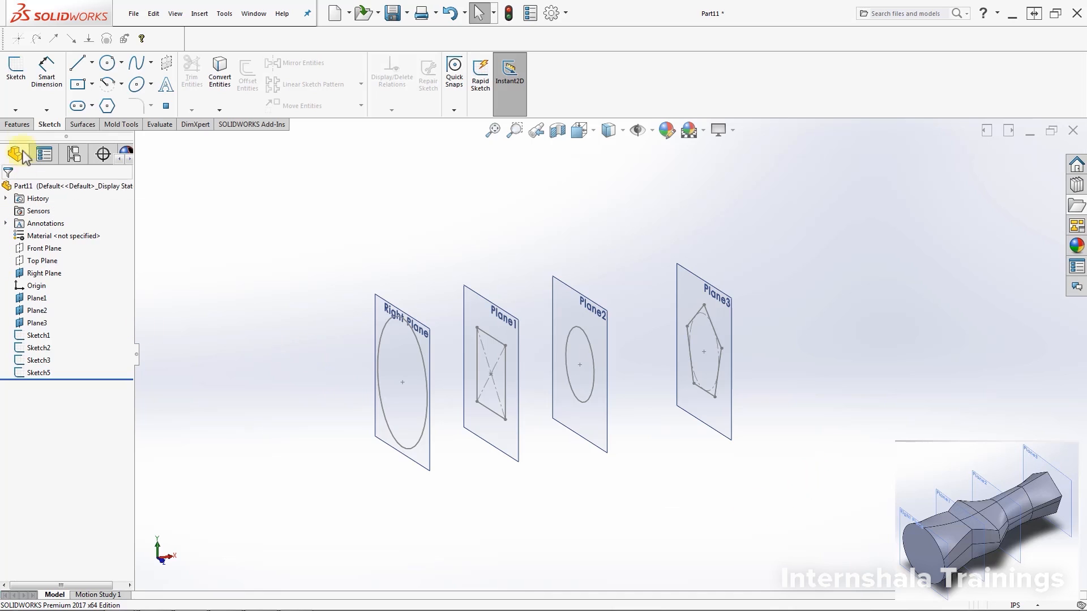
click(17, 124)
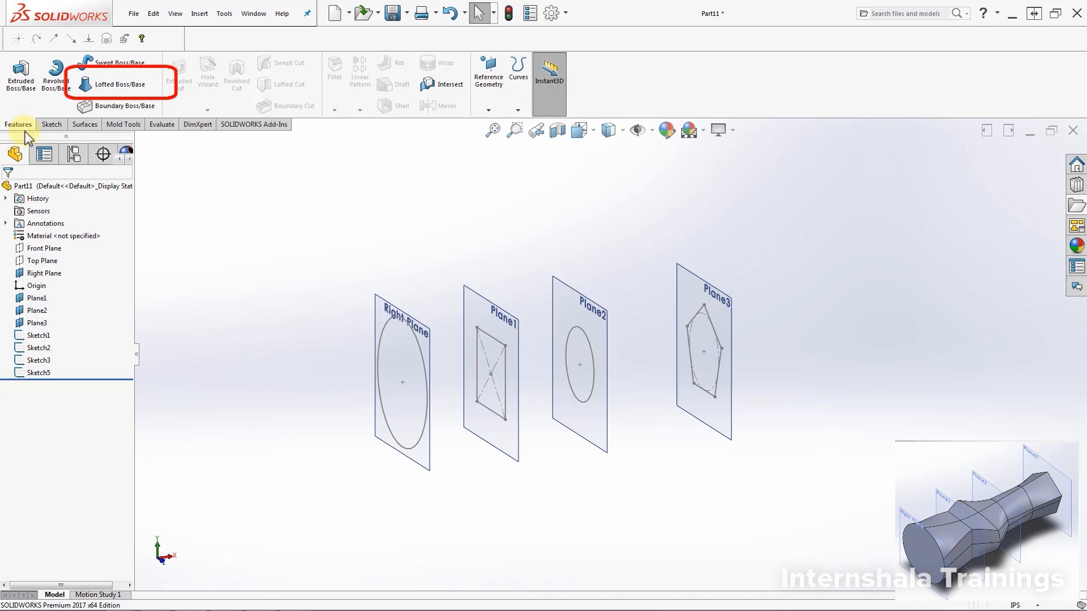
click(119, 86)
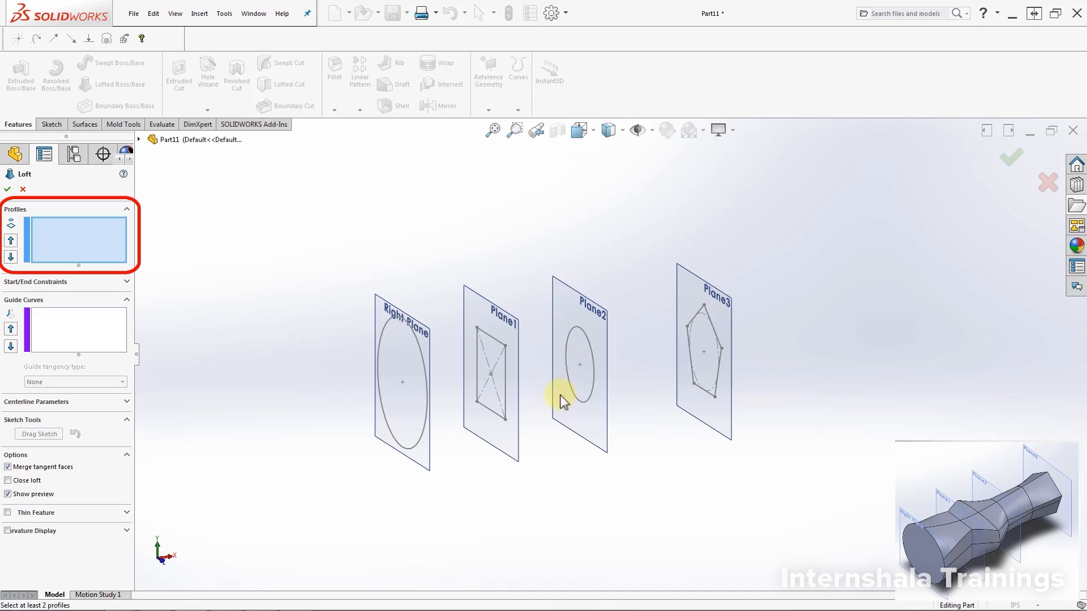
click(78, 335)
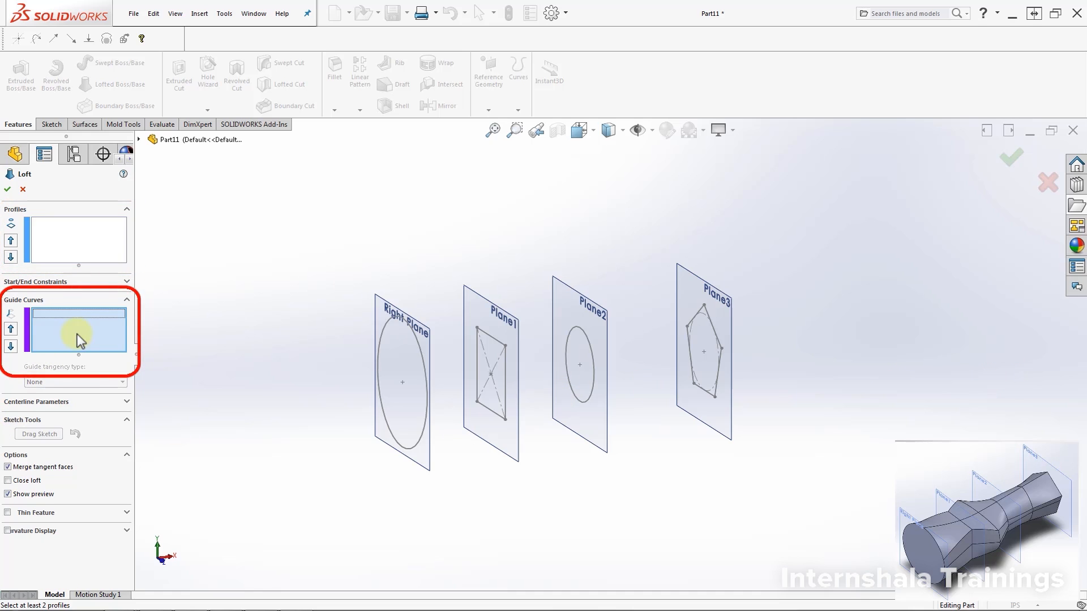
click(89, 248)
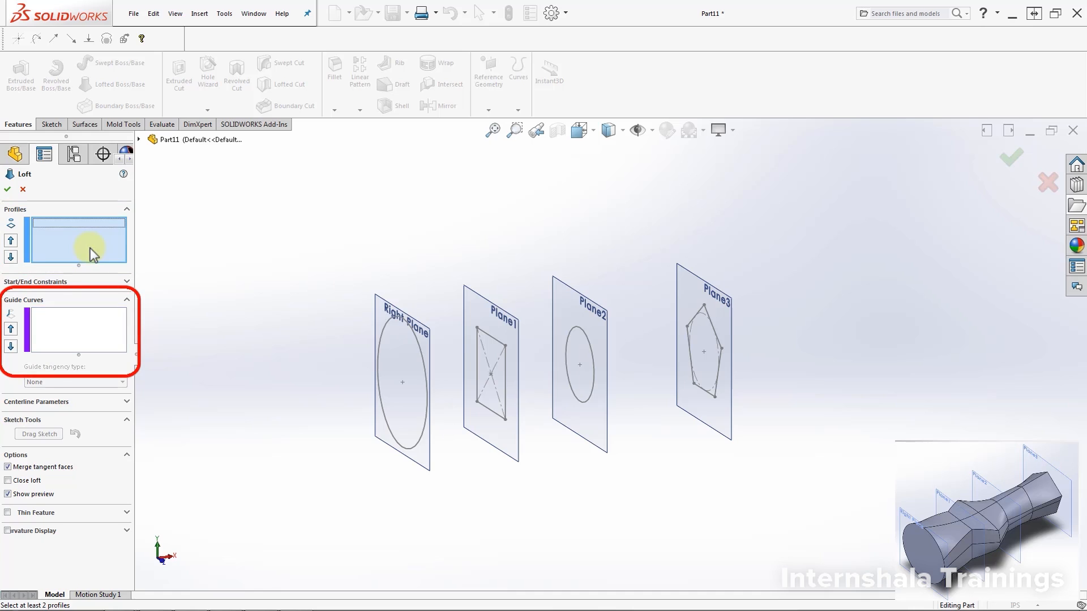
click(109, 338)
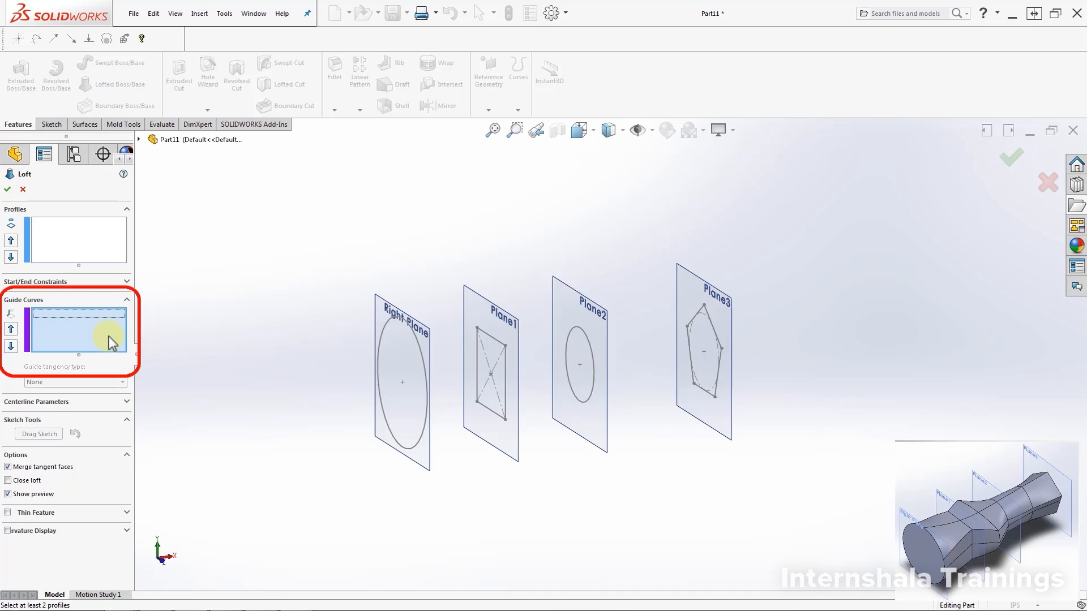
click(87, 252)
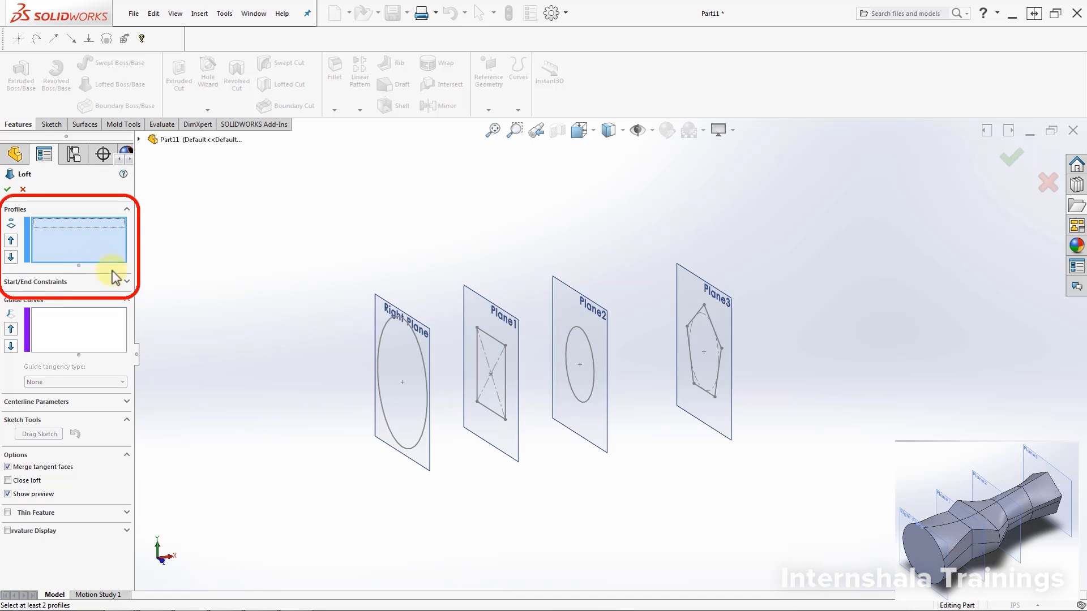
click(426, 398)
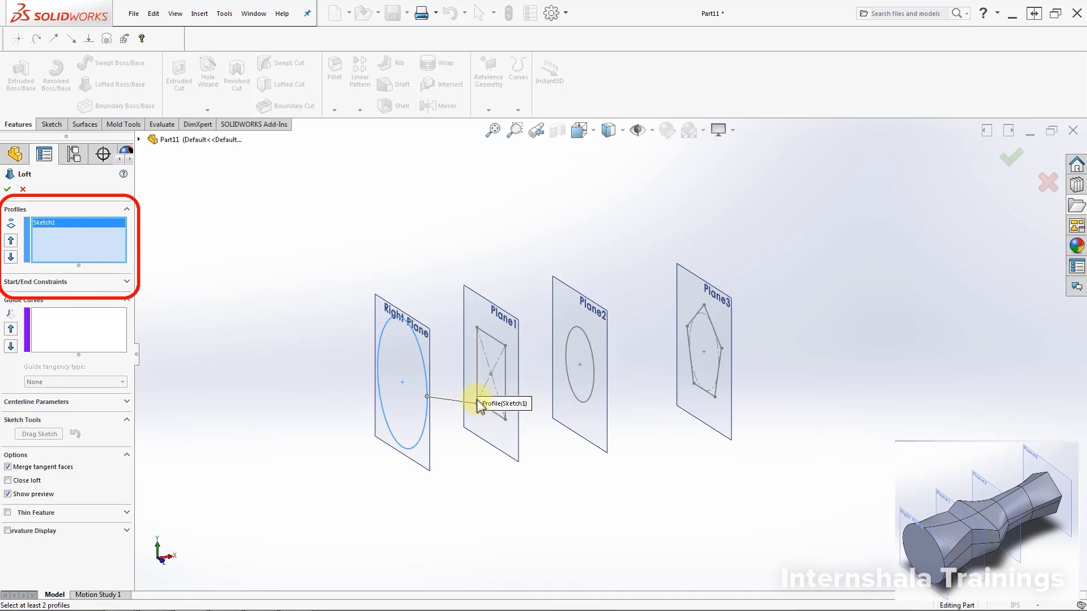
click(505, 389)
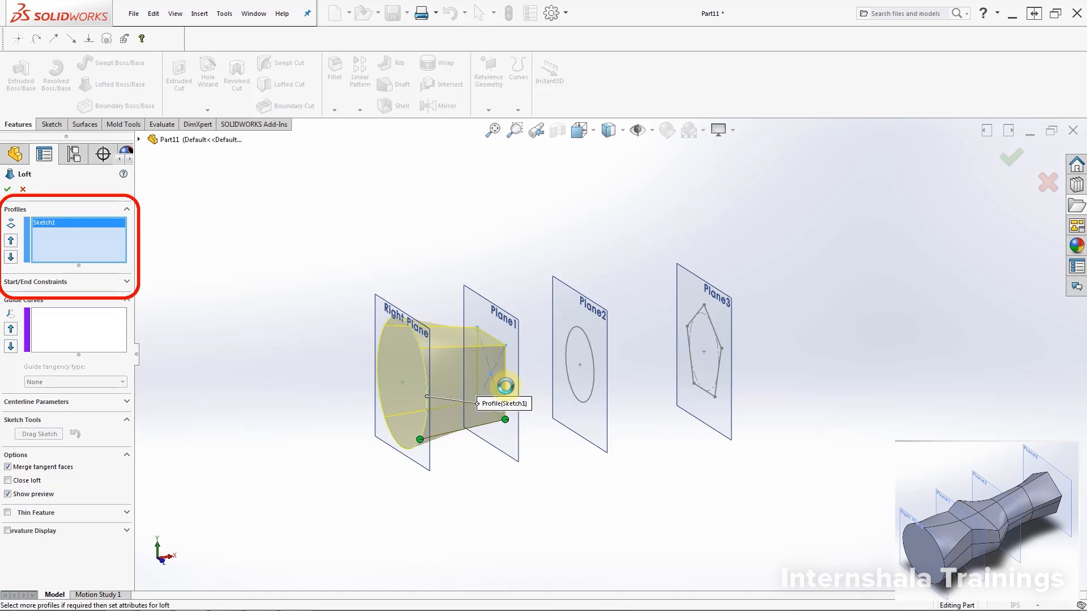
click(593, 368)
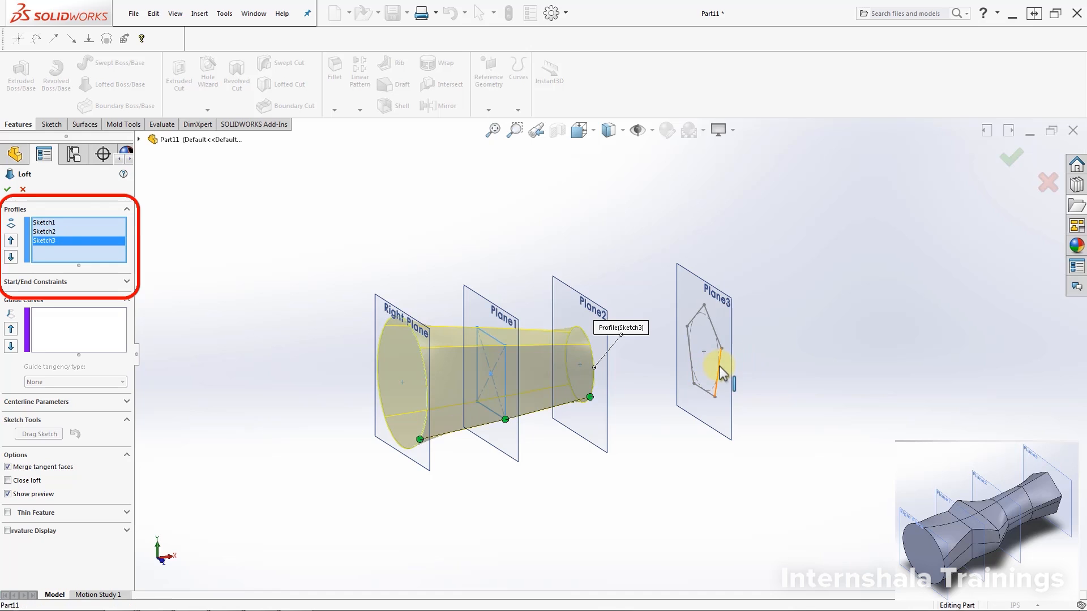
click(719, 368)
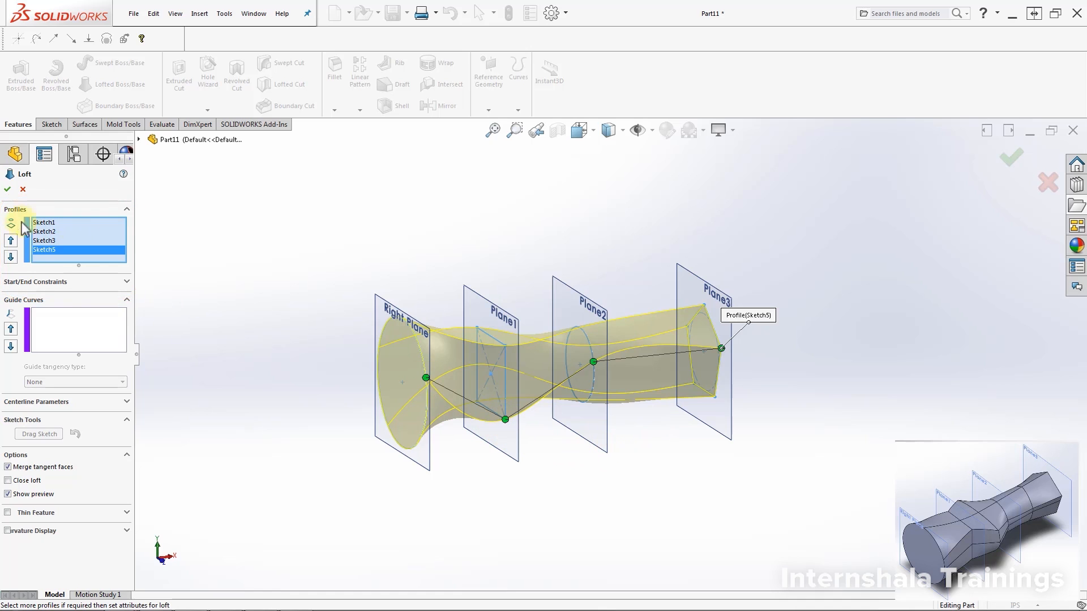
click(8, 189)
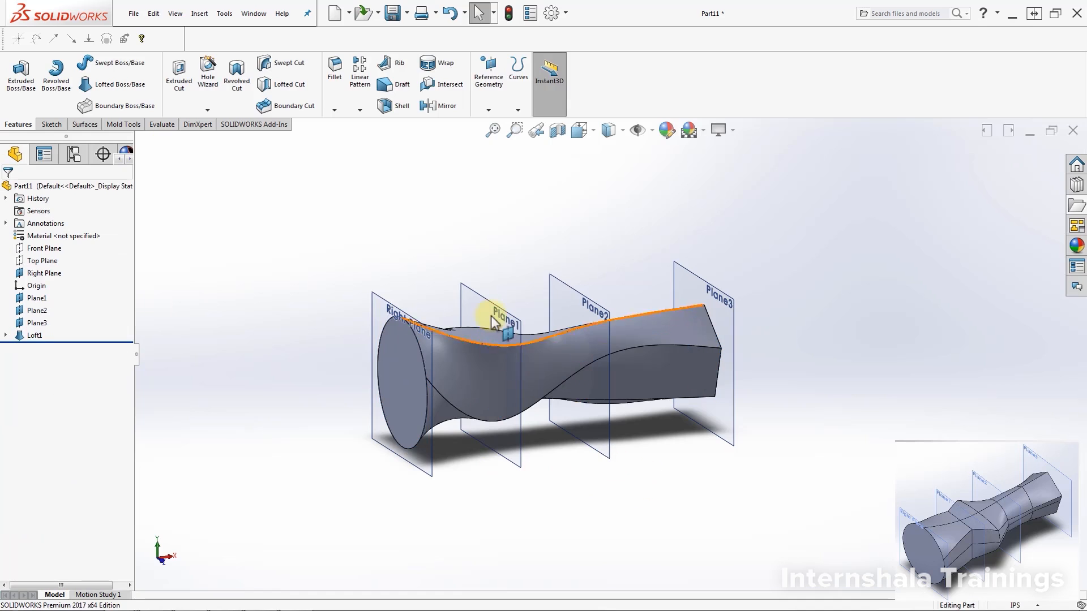
Step: Delete the loft feature while keeping its four profile sketches
mouse_move(491, 328)
middle_down()
mouse_move(567, 357)
mouse_move(635, 359)
mouse_move(475, 340)
mouse_move(483, 243)
mouse_move(487, 334)
middle_up()
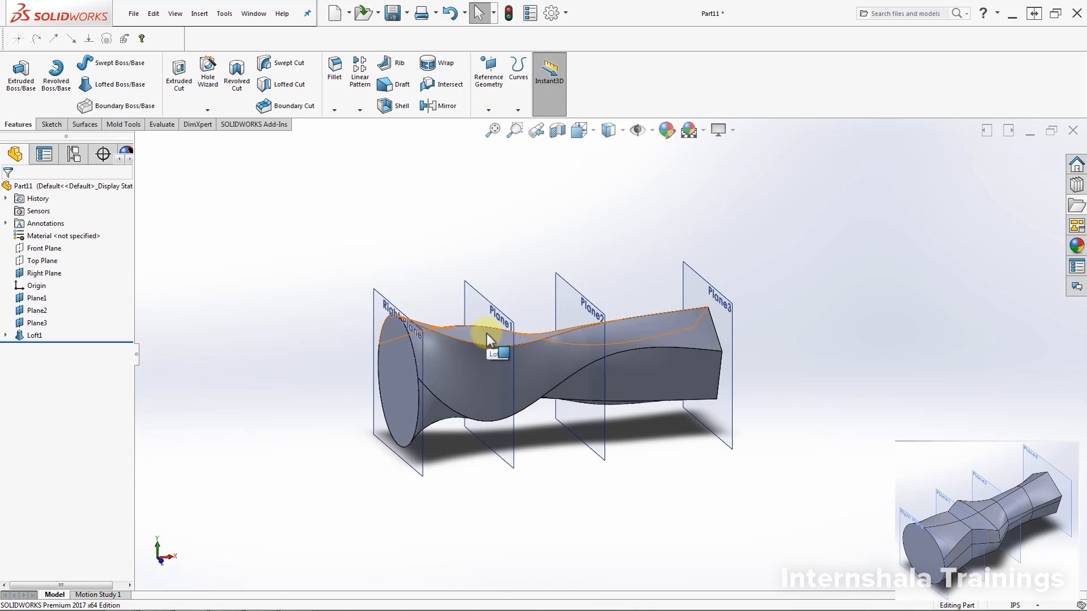
right_click(29, 337)
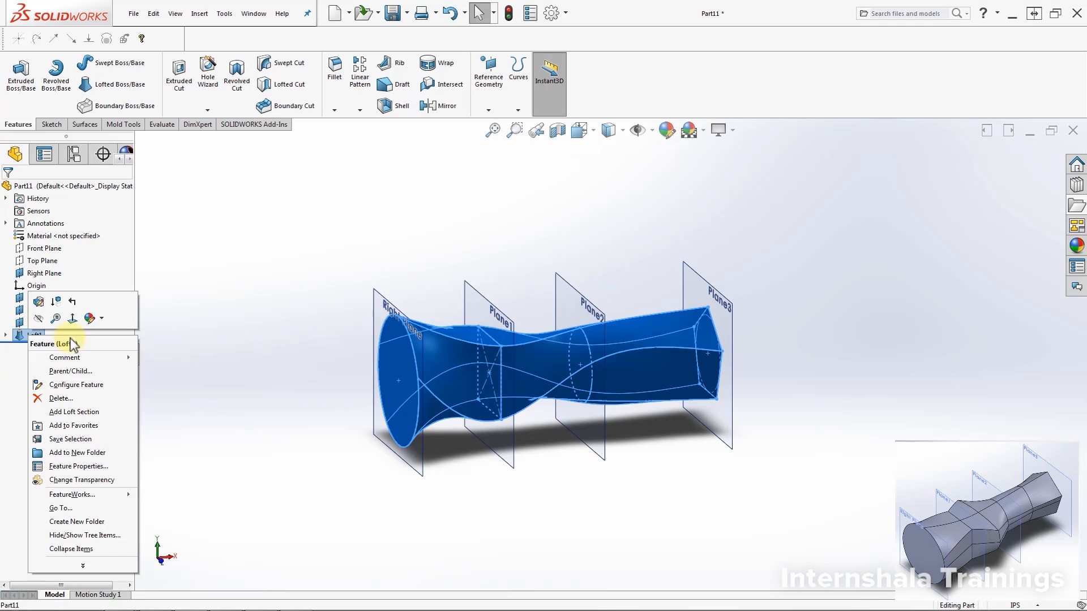
click(62, 399)
click(324, 205)
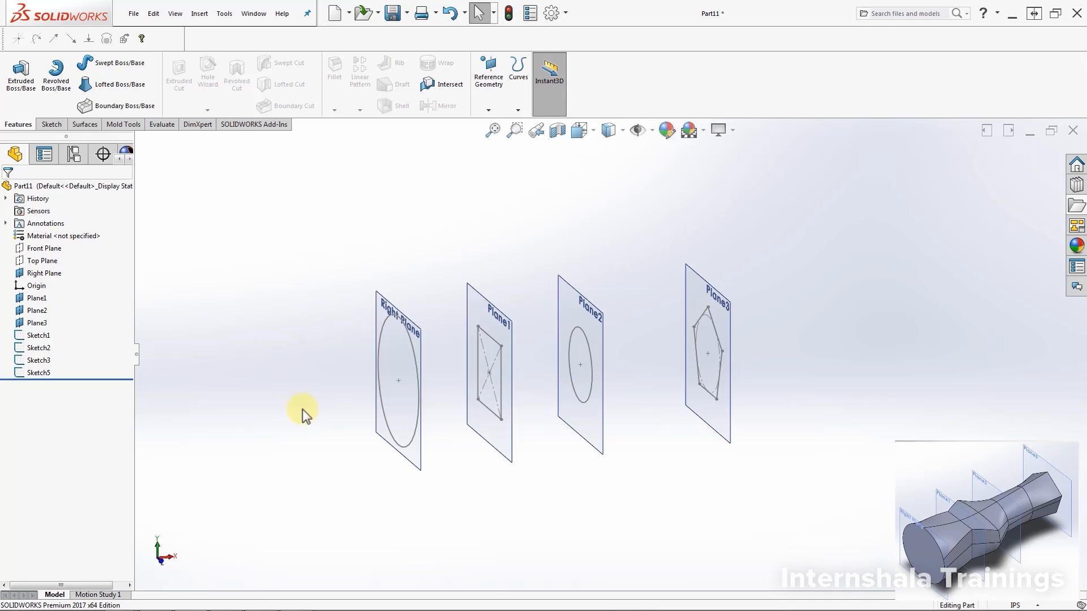
Step: Start a sketch on the Top Plane and hide Plane3, Plane2, Plane1 and the Right Plane
click(36, 262)
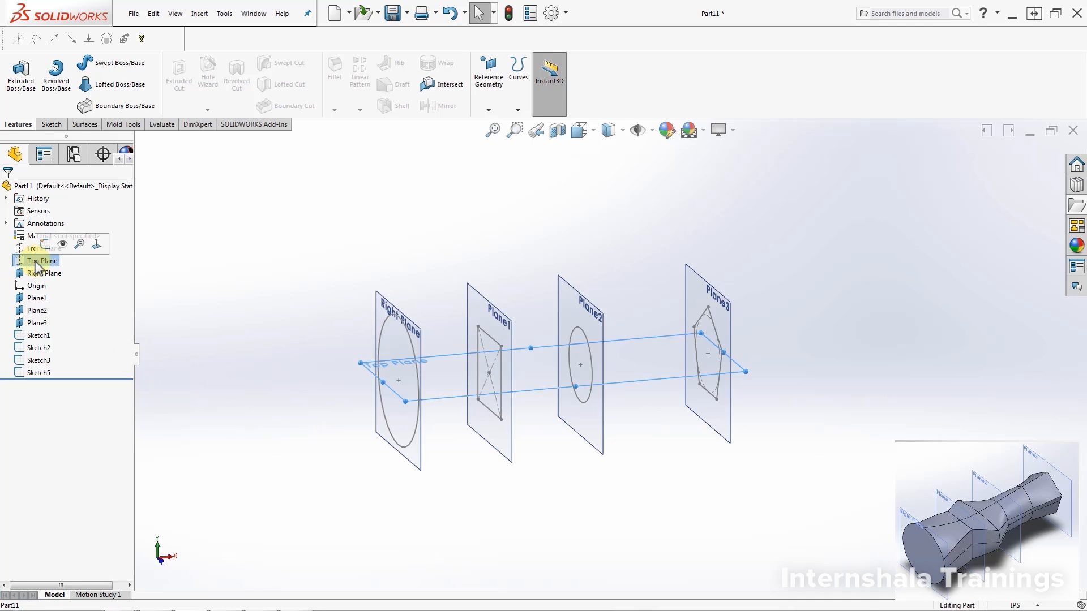
click(43, 247)
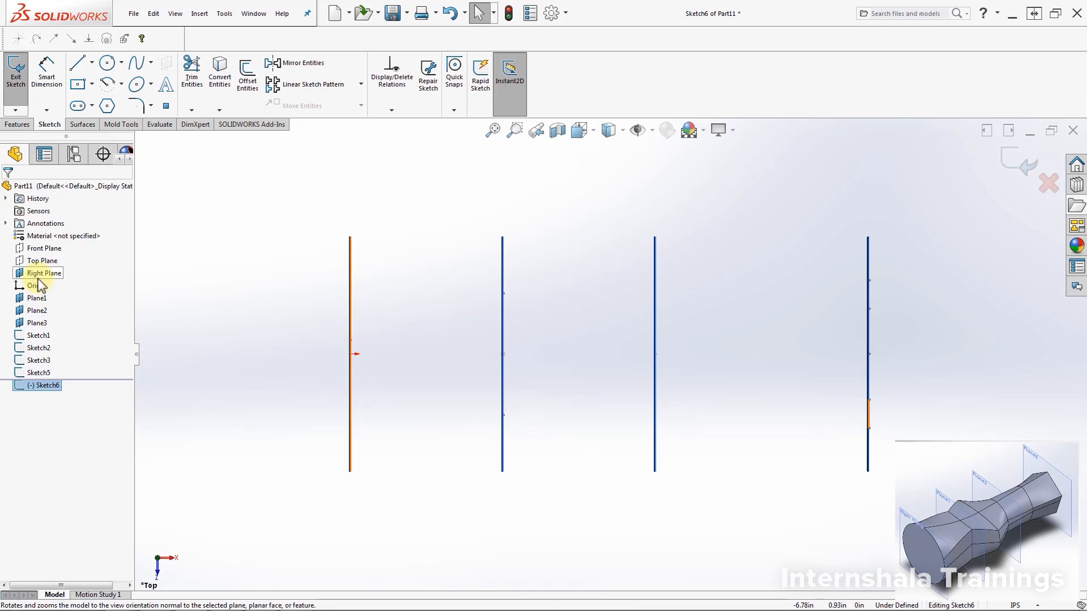
click(26, 322)
click(52, 305)
click(35, 311)
click(58, 305)
click(35, 297)
click(61, 283)
click(36, 277)
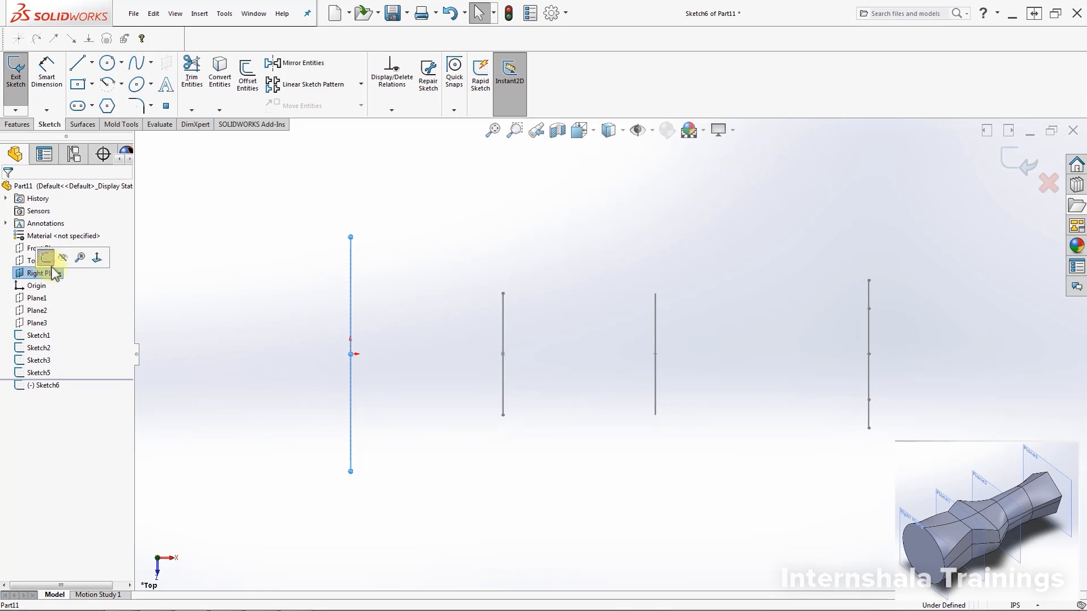
click(62, 259)
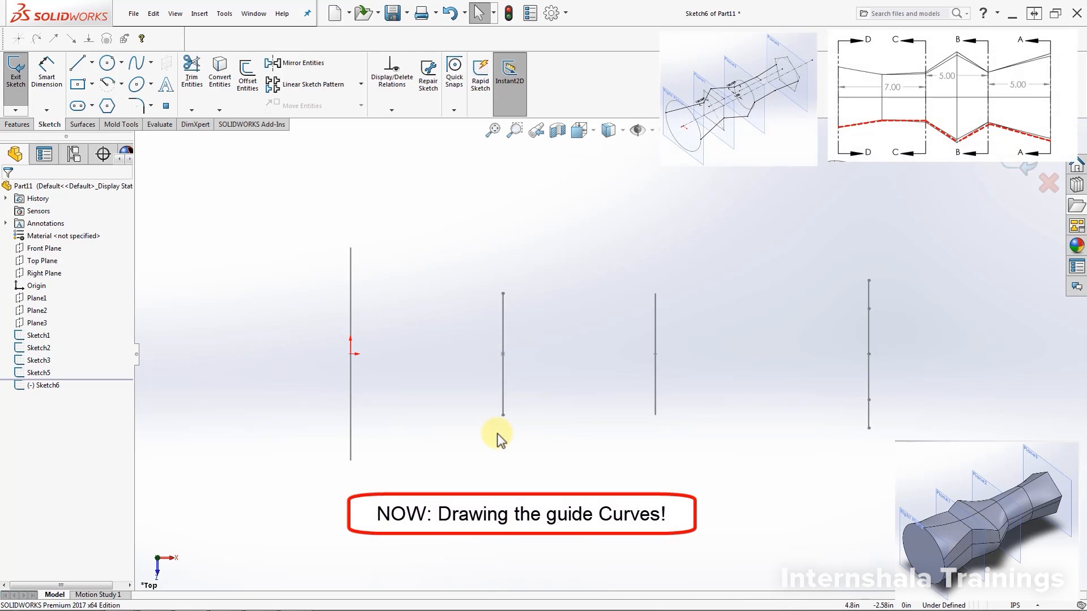
Step: Sketch five connected guide lines along the profiles' lower edges, from circle to pentagon, dipping between Plane1 and Plane2 and bending again before Plane3
click(78, 65)
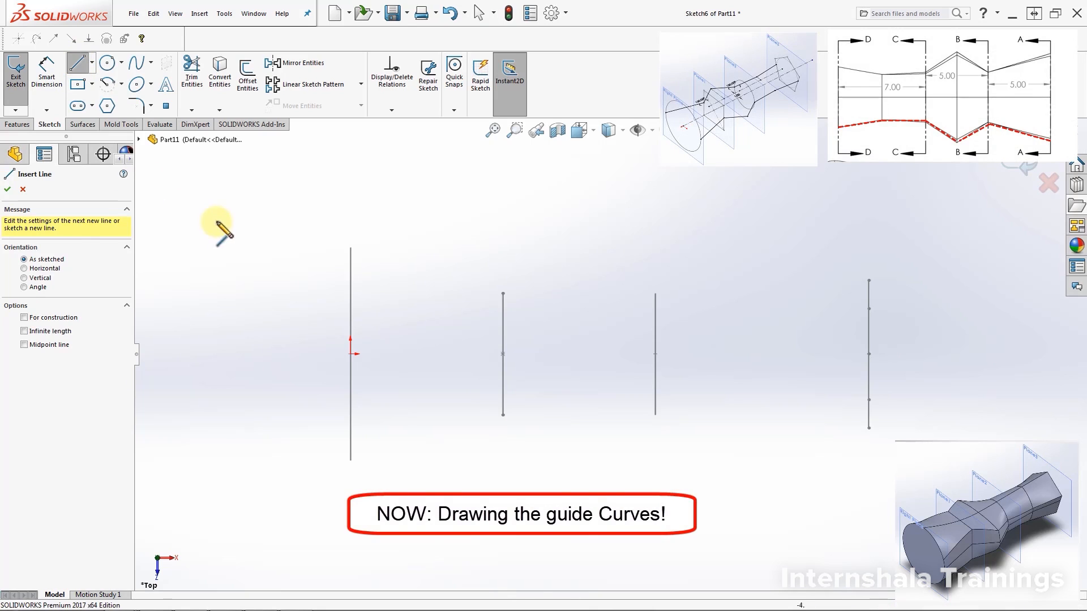
click(350, 460)
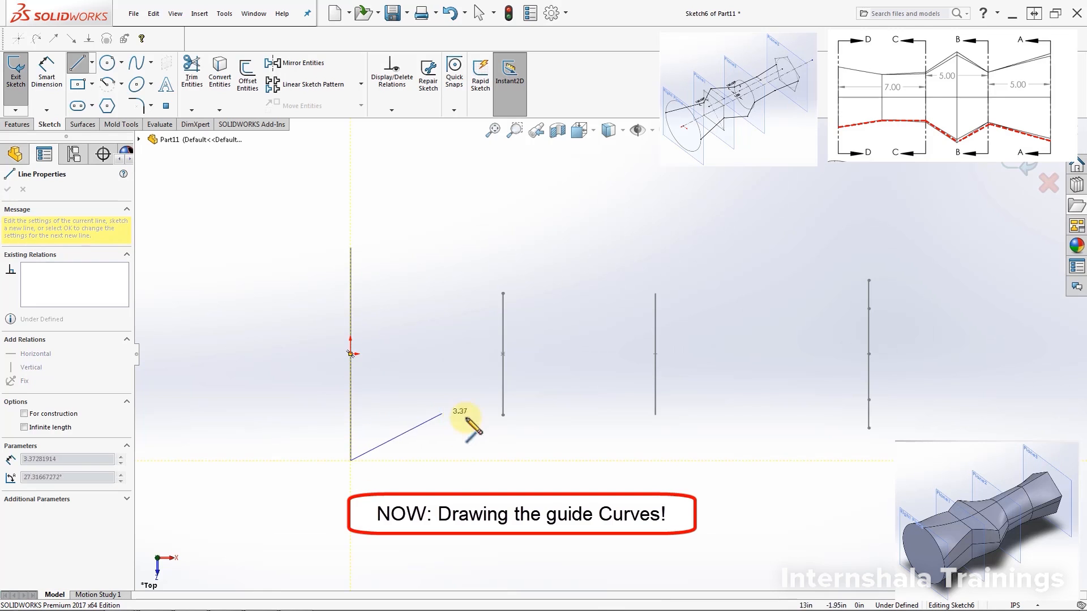
click(502, 415)
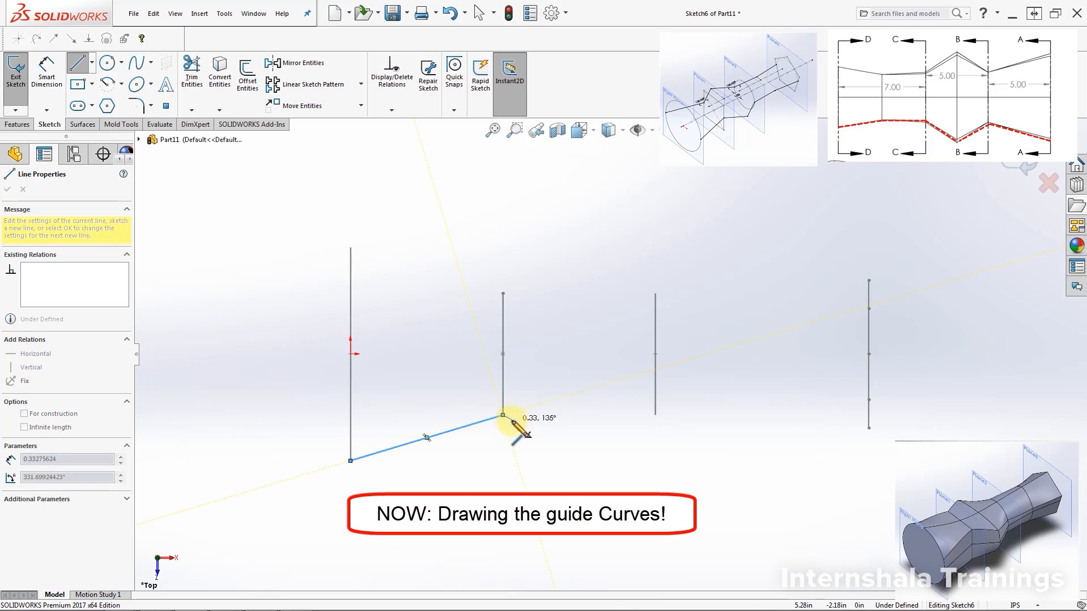
click(567, 465)
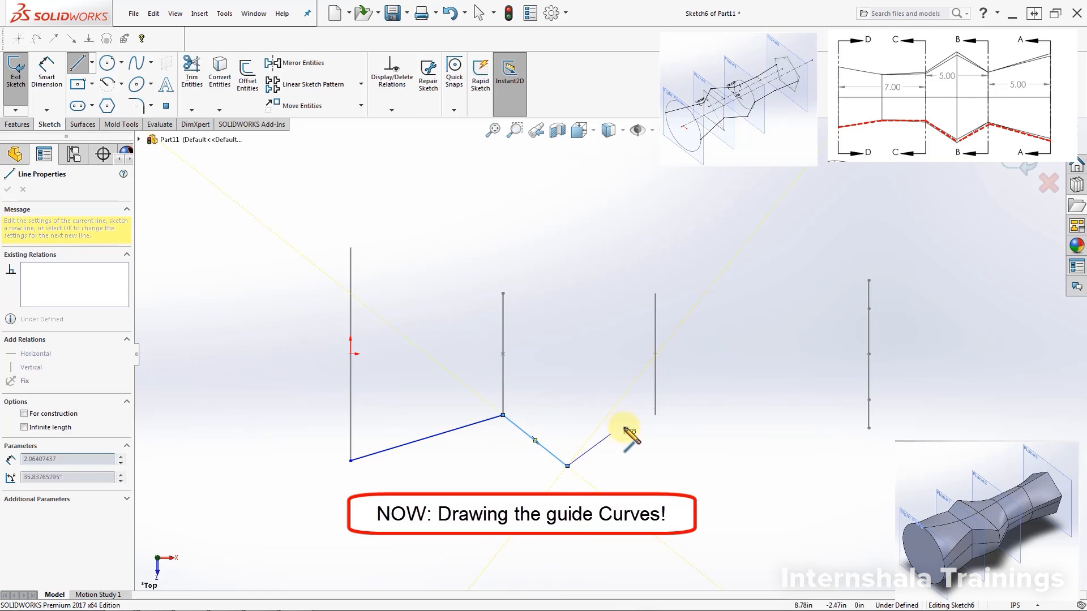
click(654, 417)
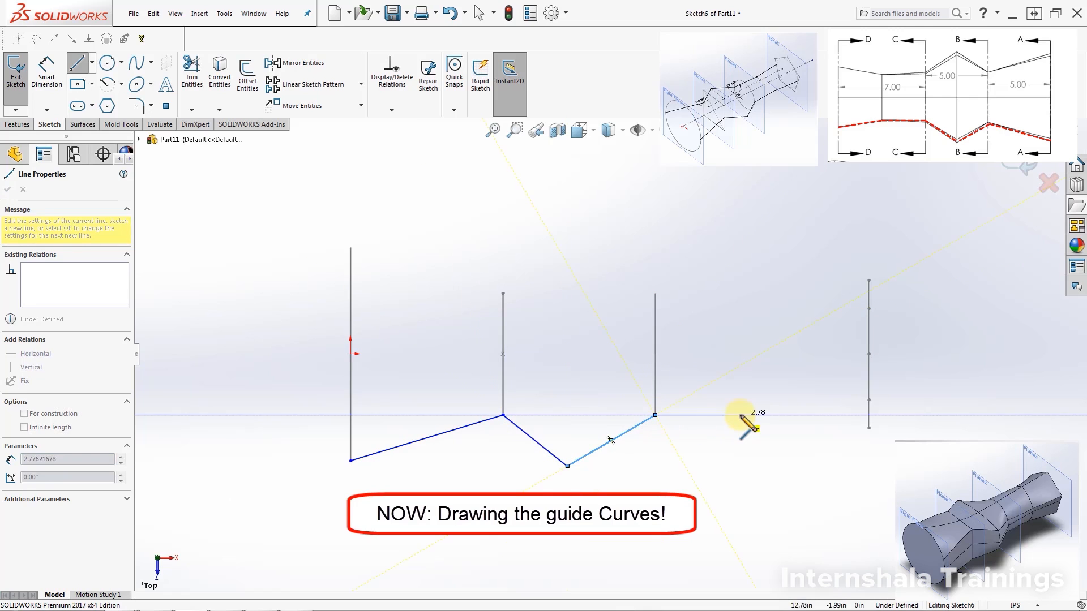
click(761, 415)
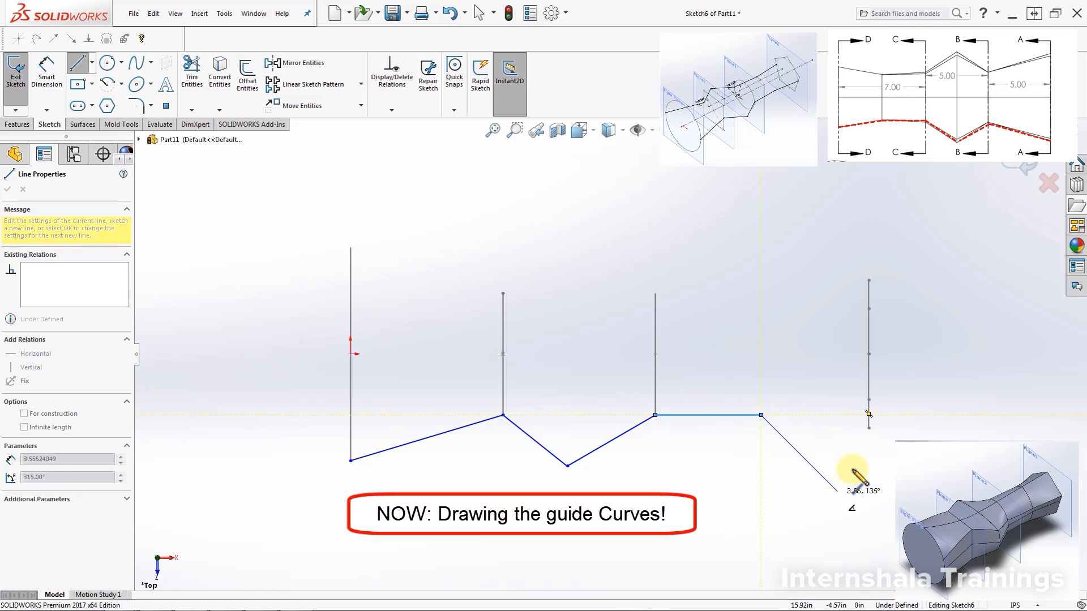
click(869, 428)
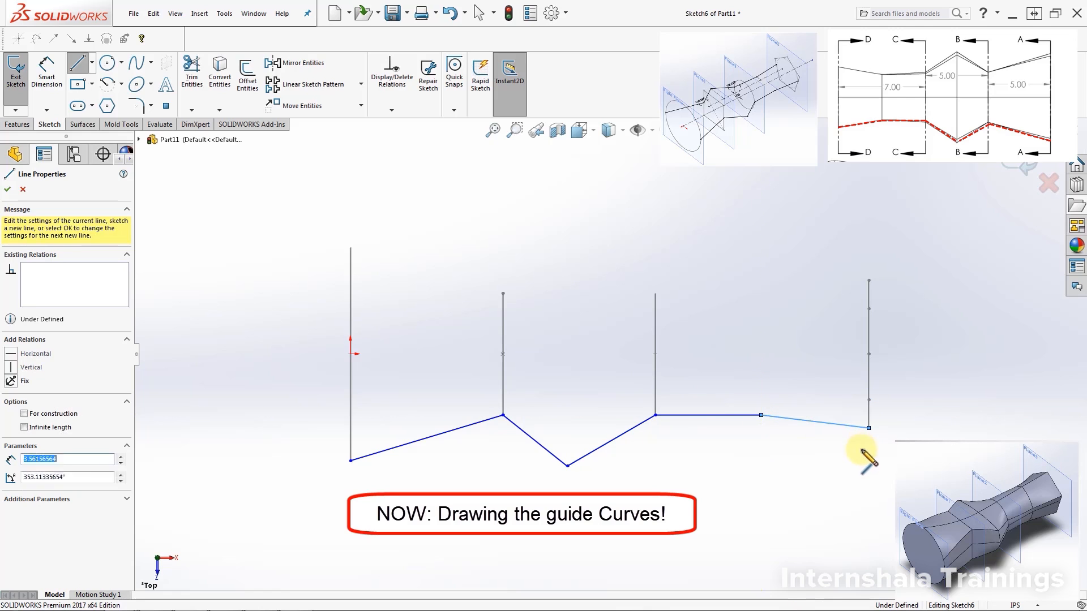
key(Escape)
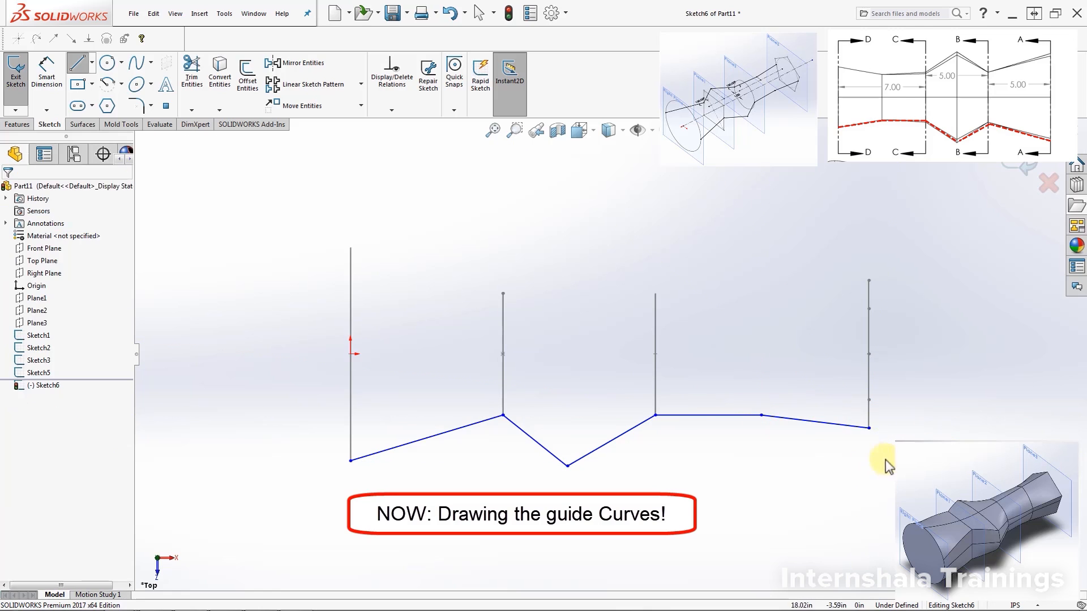
key(Escape)
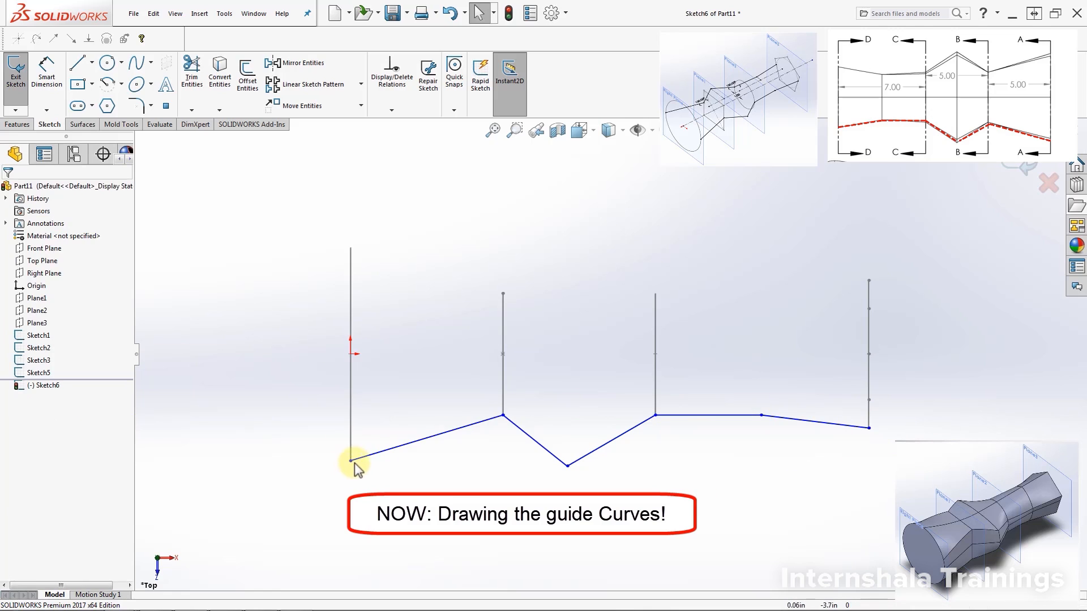
Step: Move the guide curve's start point outward along the Right Plane, to about 4.48 in from the origin
drag(351, 461, 350, 490)
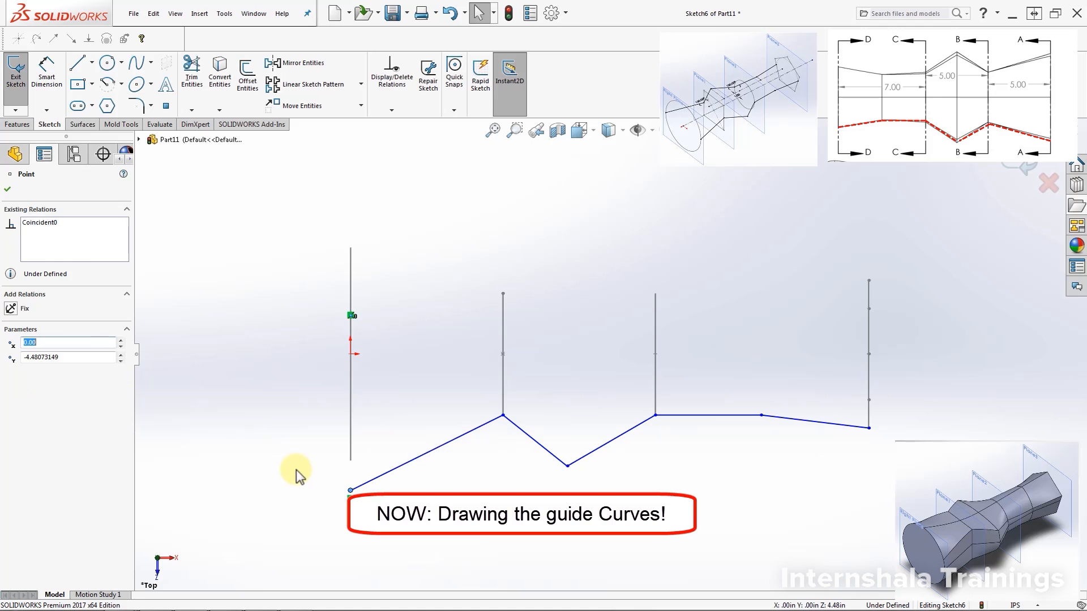
click(298, 470)
mouse_move(455, 430)
middle_down()
mouse_move(481, 417)
mouse_move(696, 426)
mouse_move(651, 400)
mouse_move(663, 306)
mouse_move(652, 303)
mouse_move(575, 443)
middle_up()
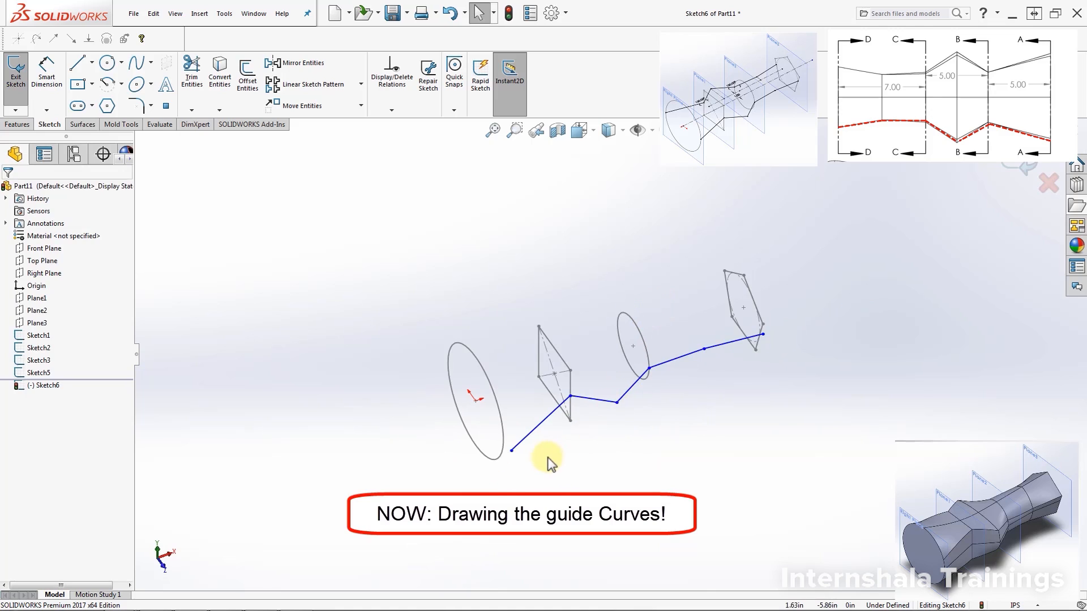
Step: Add pierce relations tying the guide curve's start point to the first circle and its second point to the square's vertical edge
click(508, 444)
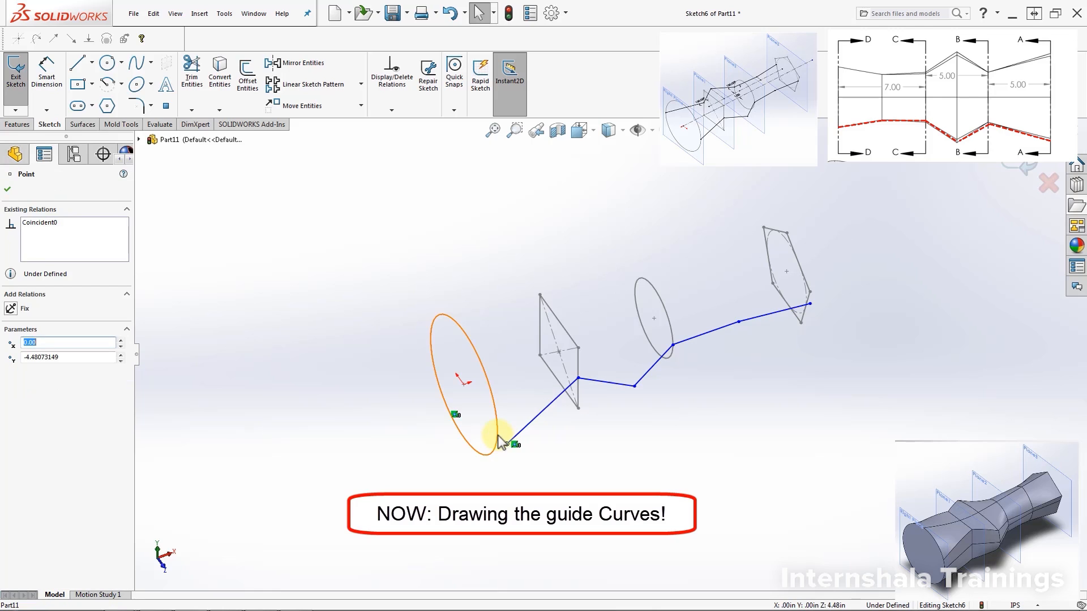
ctrl+click(495, 436)
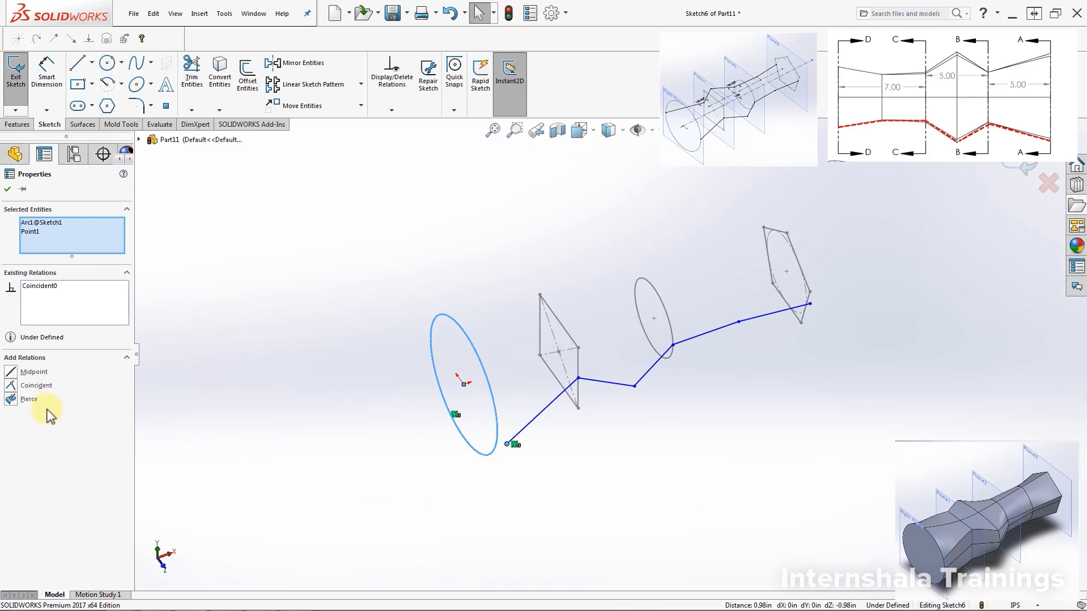
click(13, 399)
click(619, 417)
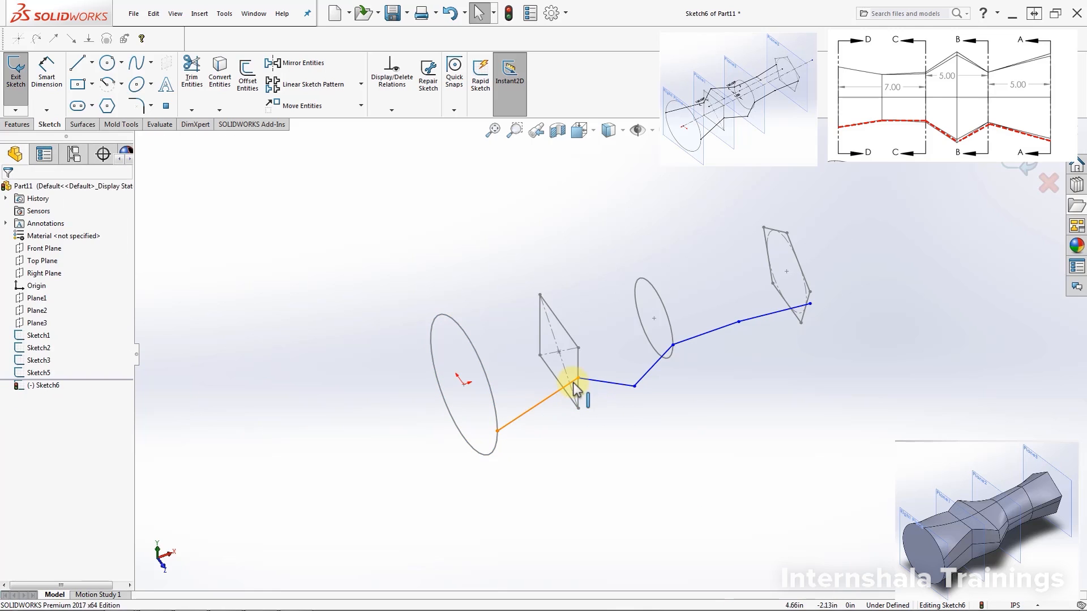
click(578, 378)
ctrl+click(568, 395)
click(40, 375)
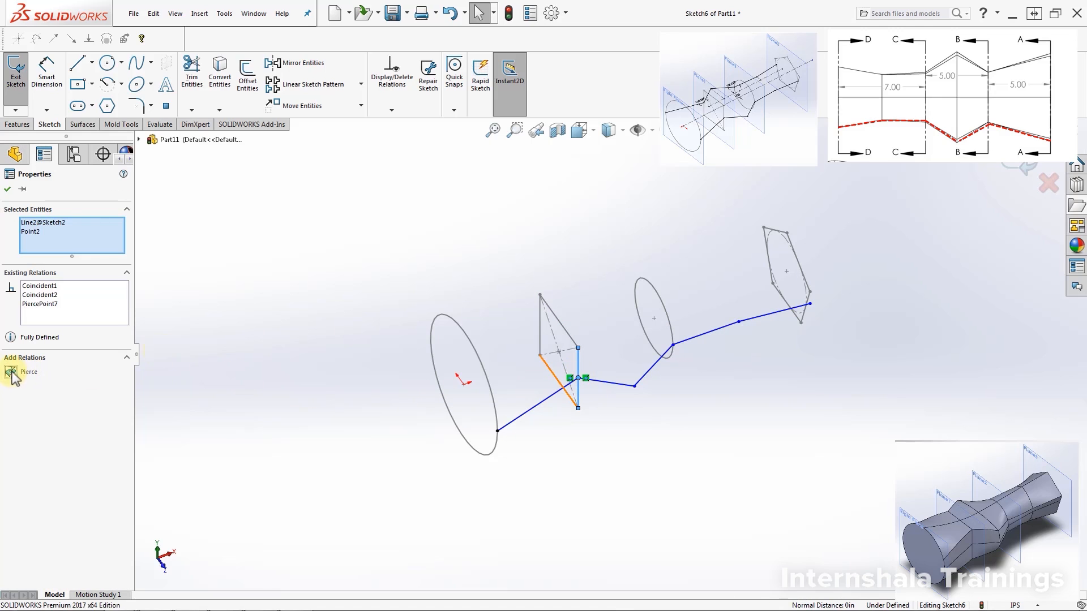
Step: Add pierce relations tying the guide curve's point at the second circle to that circle and its end point to the pentagon's edge
click(673, 345)
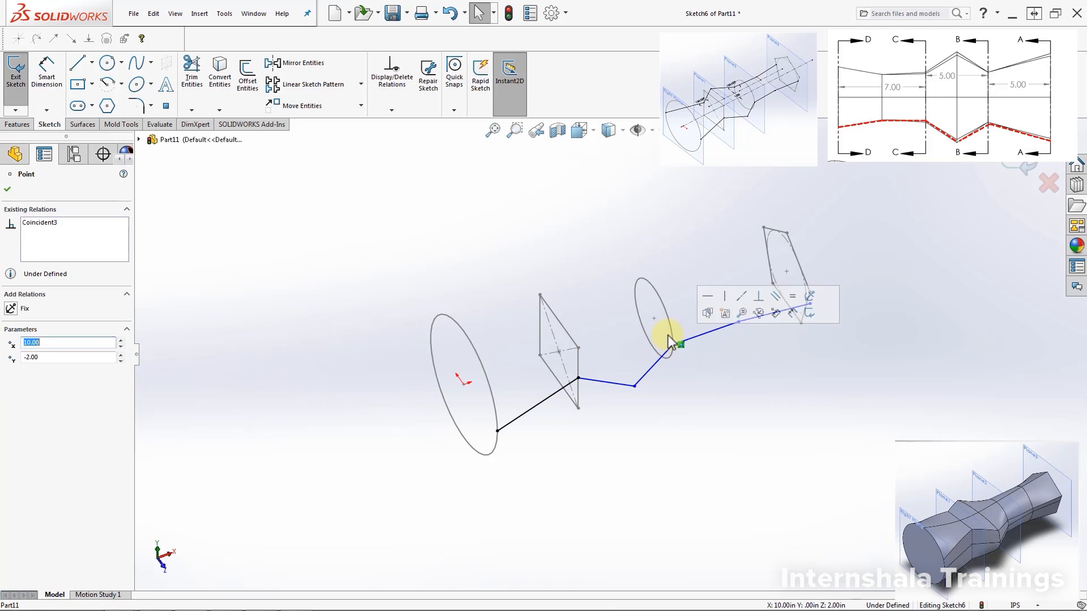
ctrl+click(670, 339)
click(32, 399)
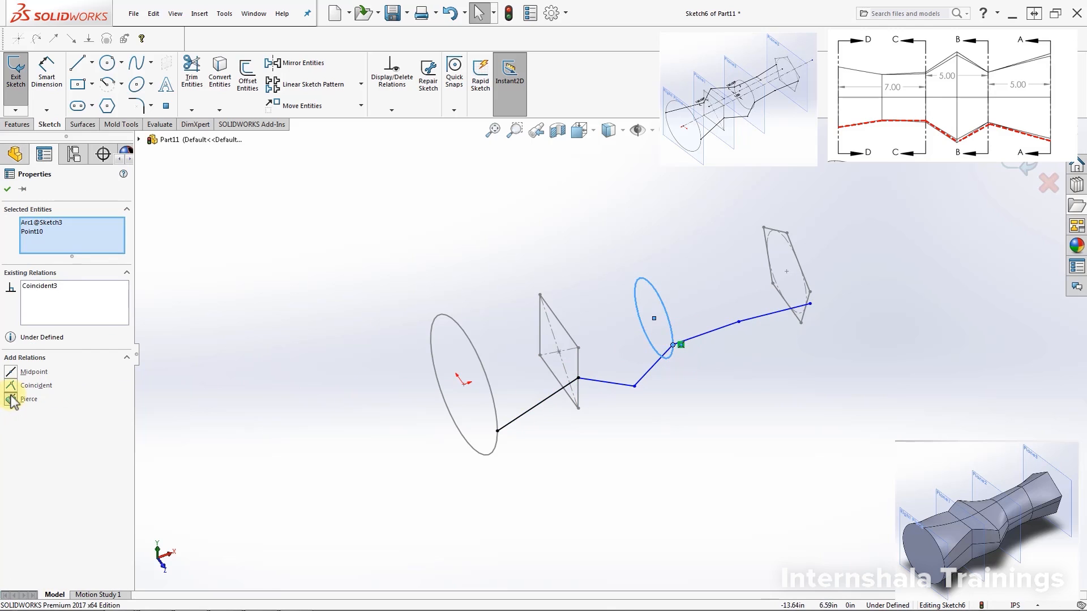
click(809, 303)
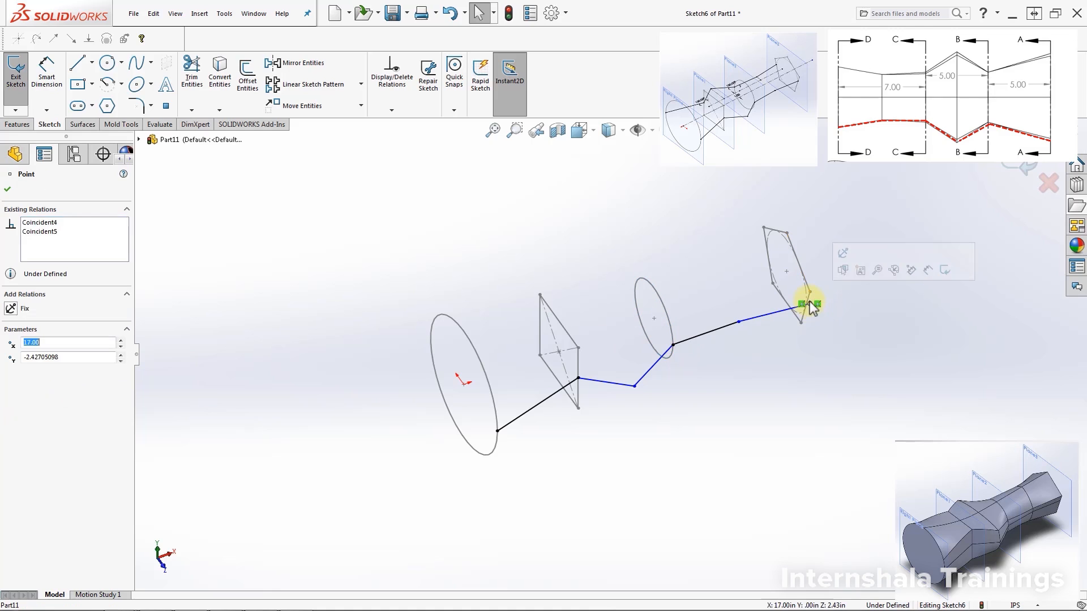
ctrl+click(804, 312)
click(12, 399)
click(830, 294)
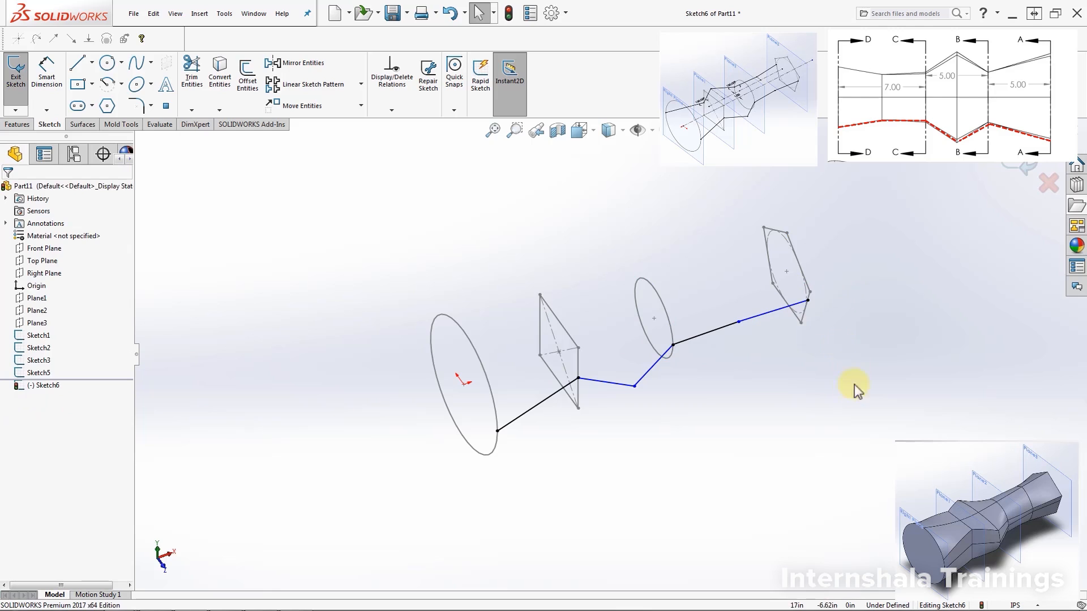
Step: In the Top view, draw a horizontal centerline about 22.2 in long from the origin past the pentagon profile
middle_drag(776, 365, 765, 426)
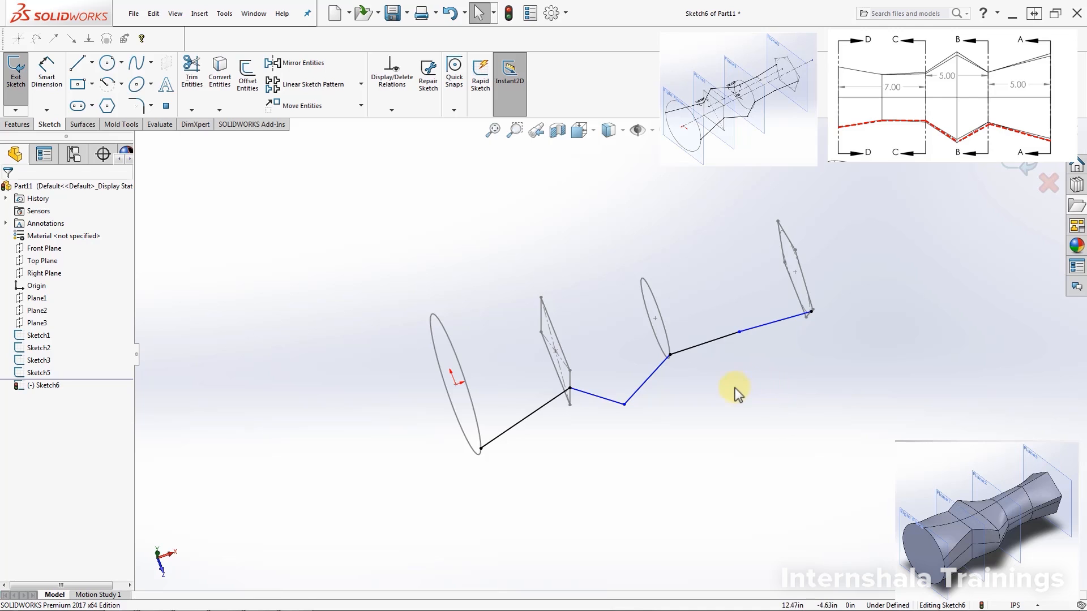
click(49, 385)
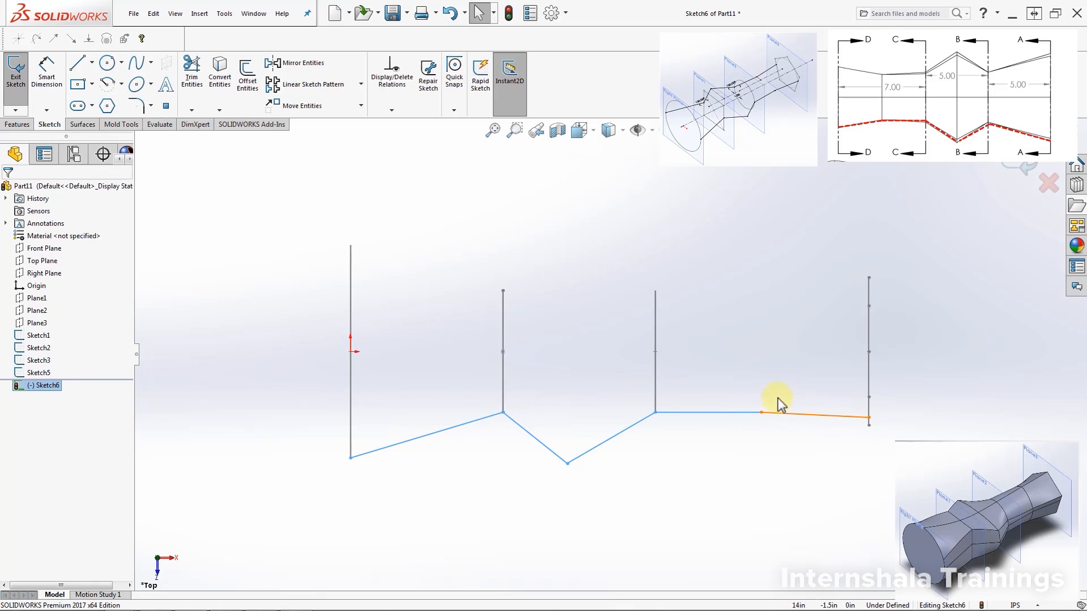
click(91, 62)
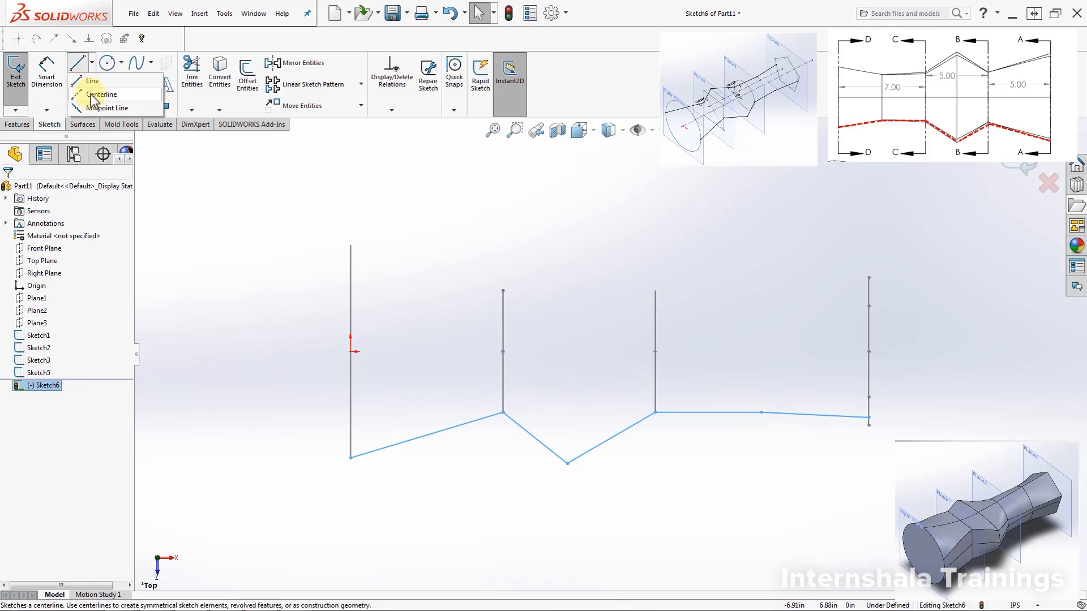
click(93, 94)
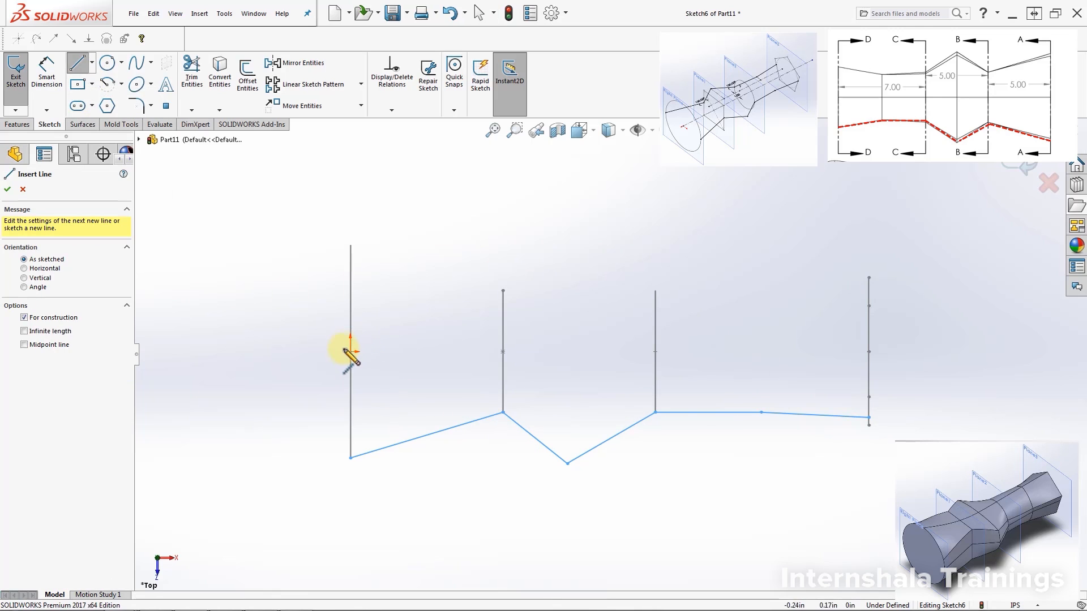
drag(351, 352, 1028, 351)
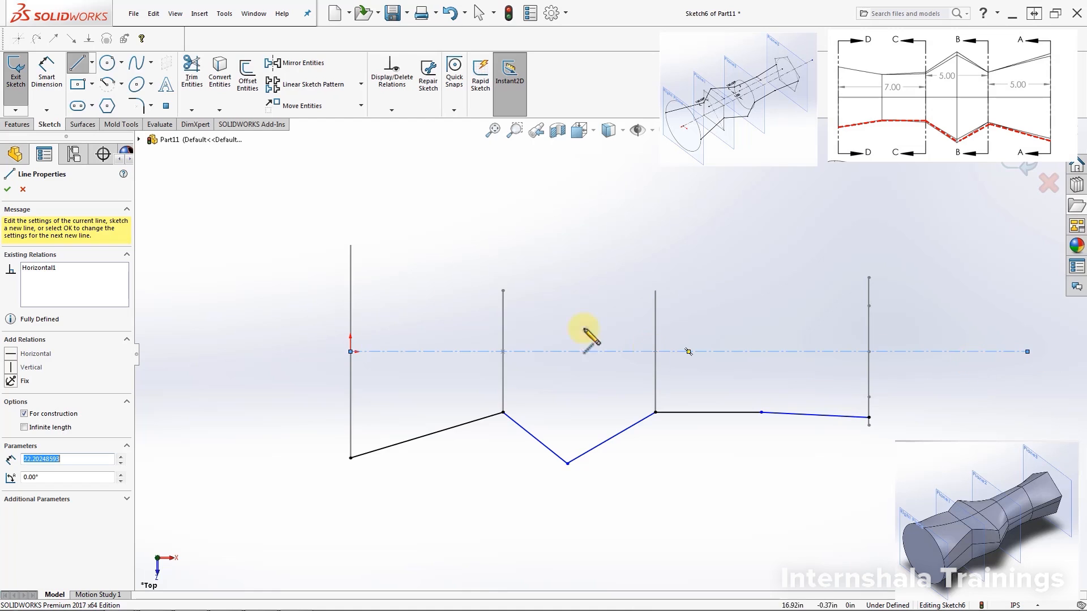
Step: Mirror the five guide lines about the horizontal centerline, keeping the originals
click(297, 63)
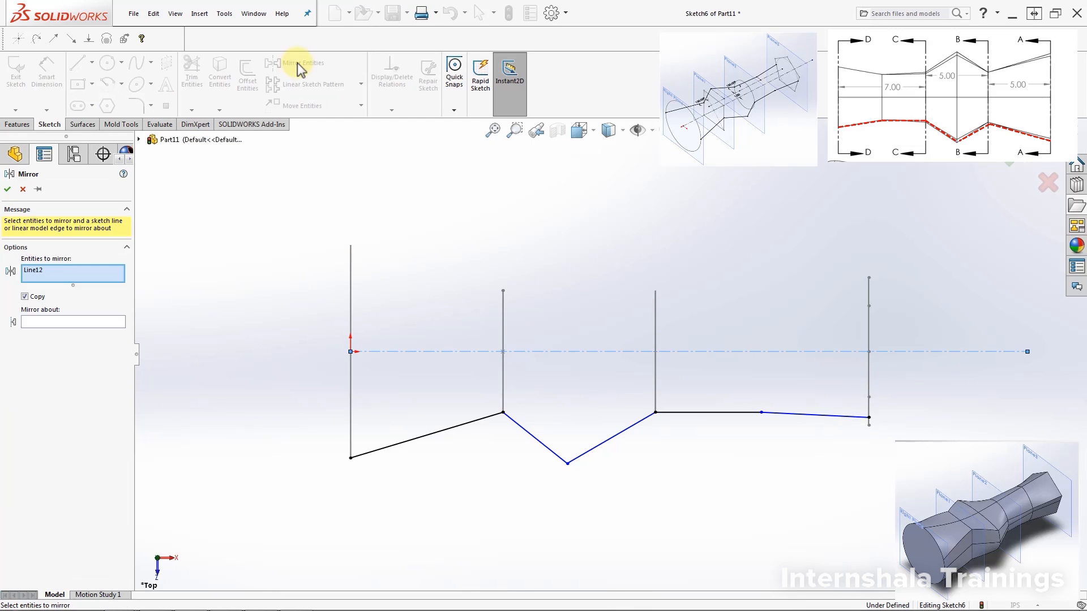
right_click(41, 277)
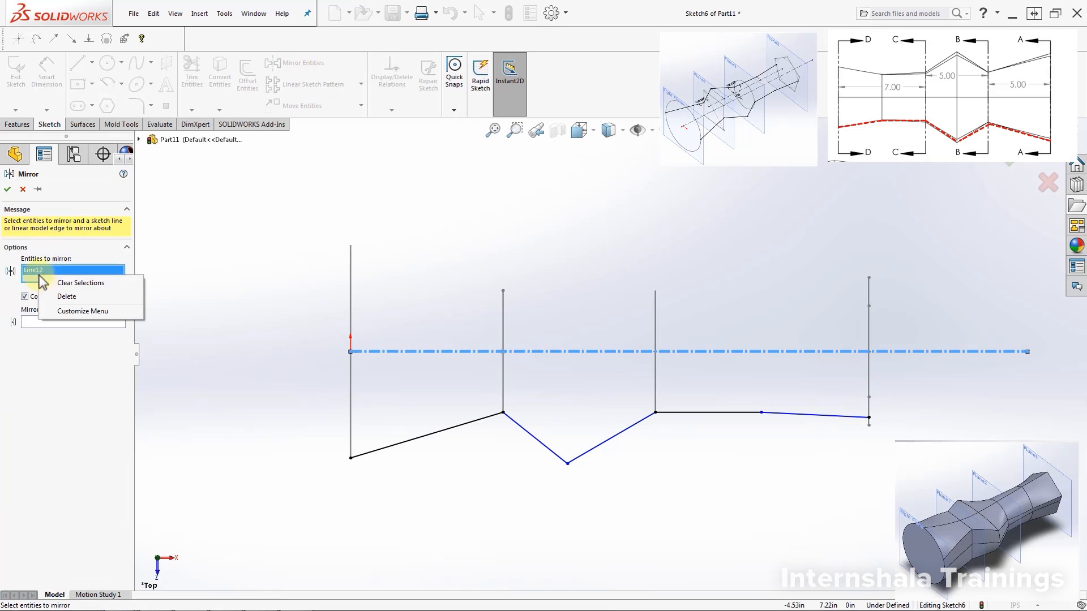
click(59, 281)
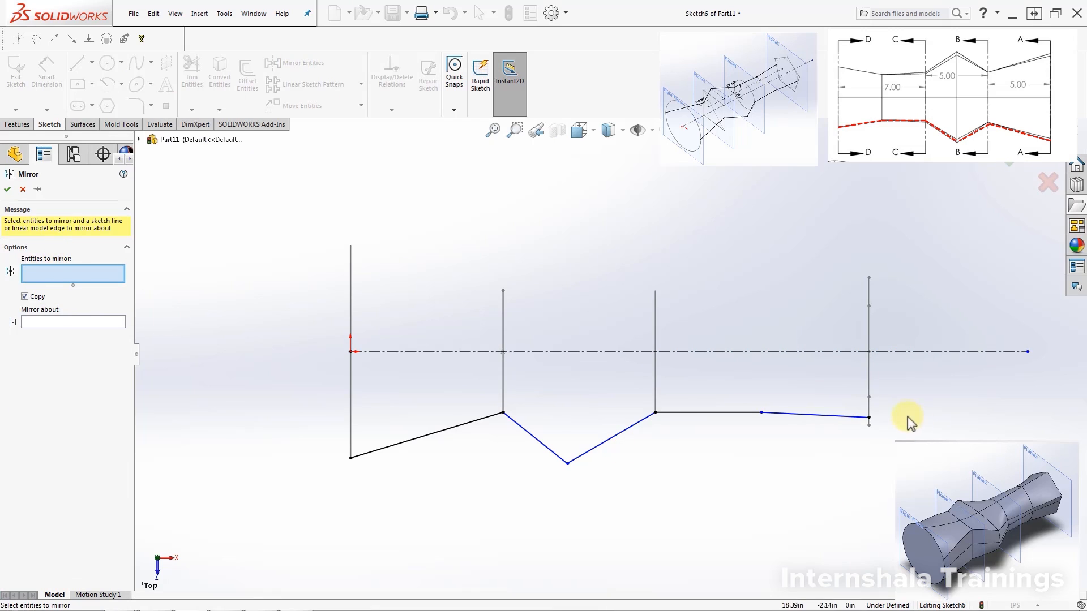
mouse_move(934, 381)
mouse_down()
mouse_move(268, 590)
mouse_move(230, 587)
mouse_up()
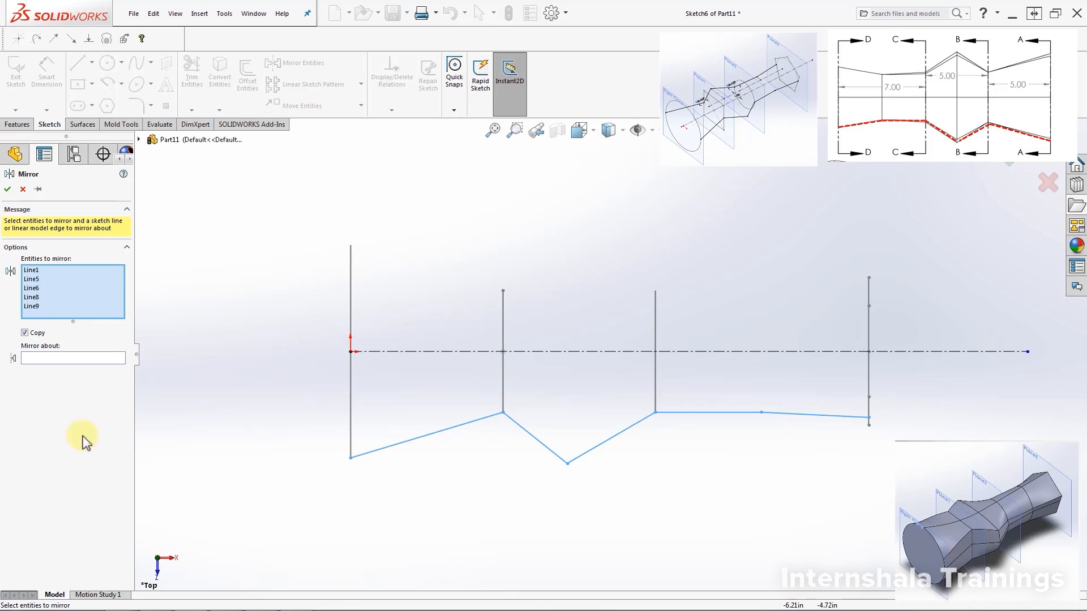
click(34, 357)
click(679, 352)
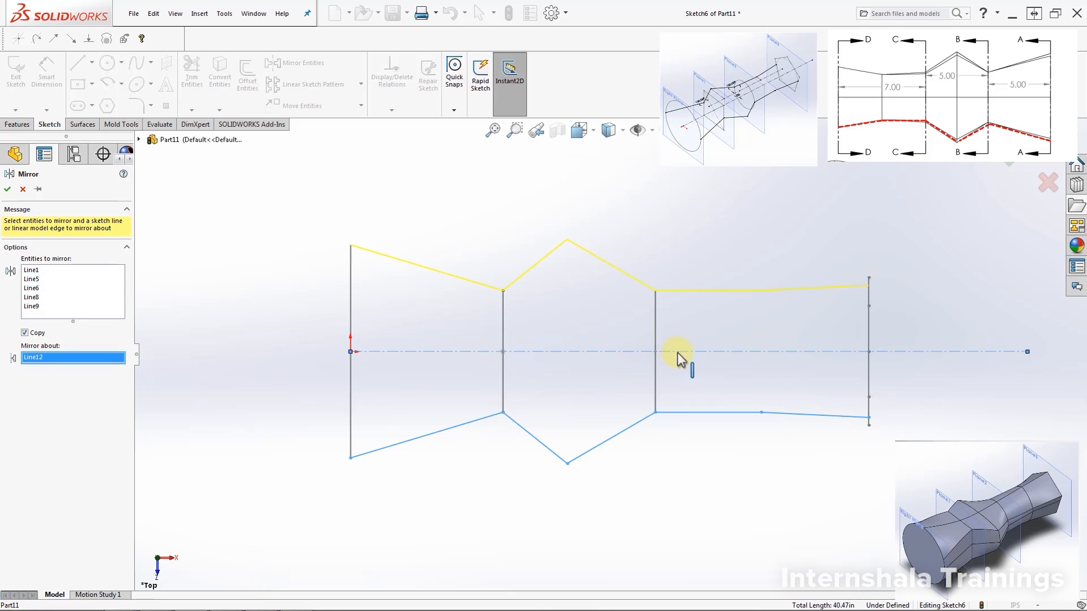
click(7, 189)
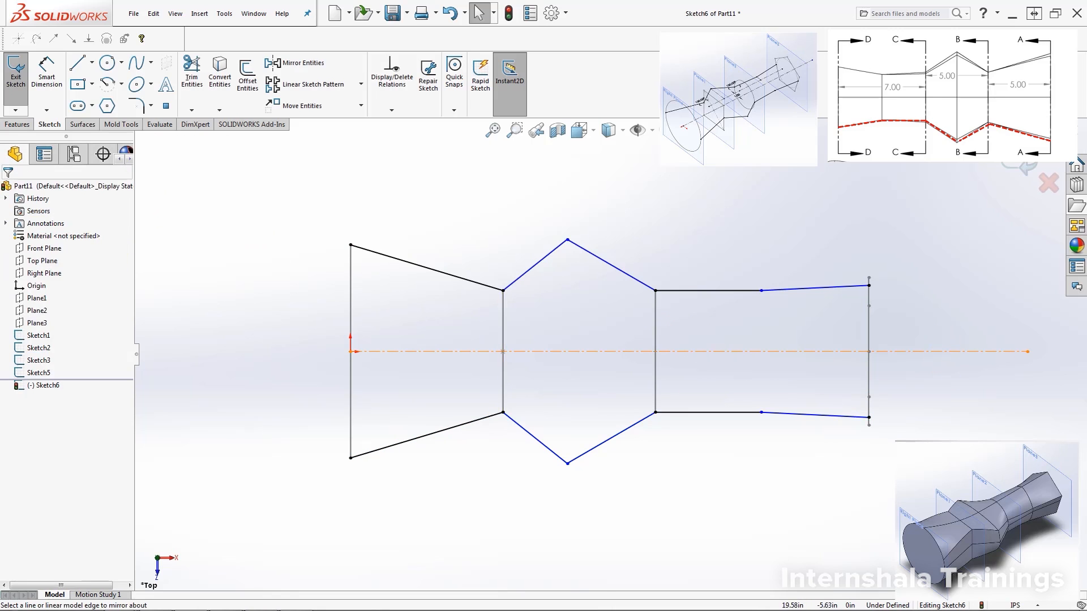
Step: Exit the guide sketch and start a loft through the first circle, square, second circle and pentagon profiles, in that order
mouse_move(721, 529)
middle_down()
mouse_move(764, 443)
mouse_move(735, 390)
mouse_move(738, 348)
mouse_move(771, 332)
mouse_move(764, 353)
middle_up()
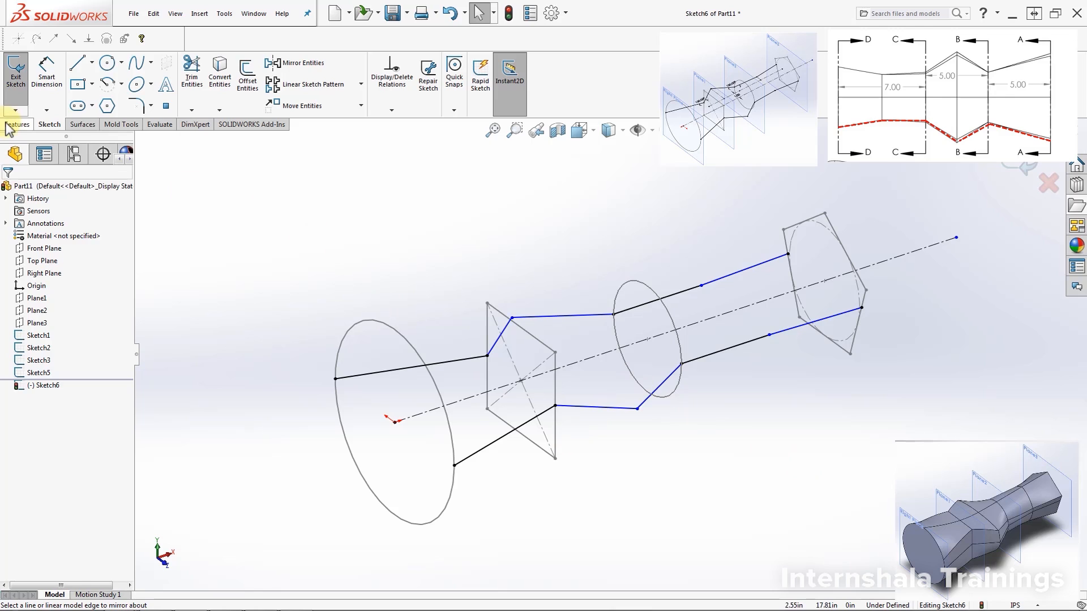
click(16, 85)
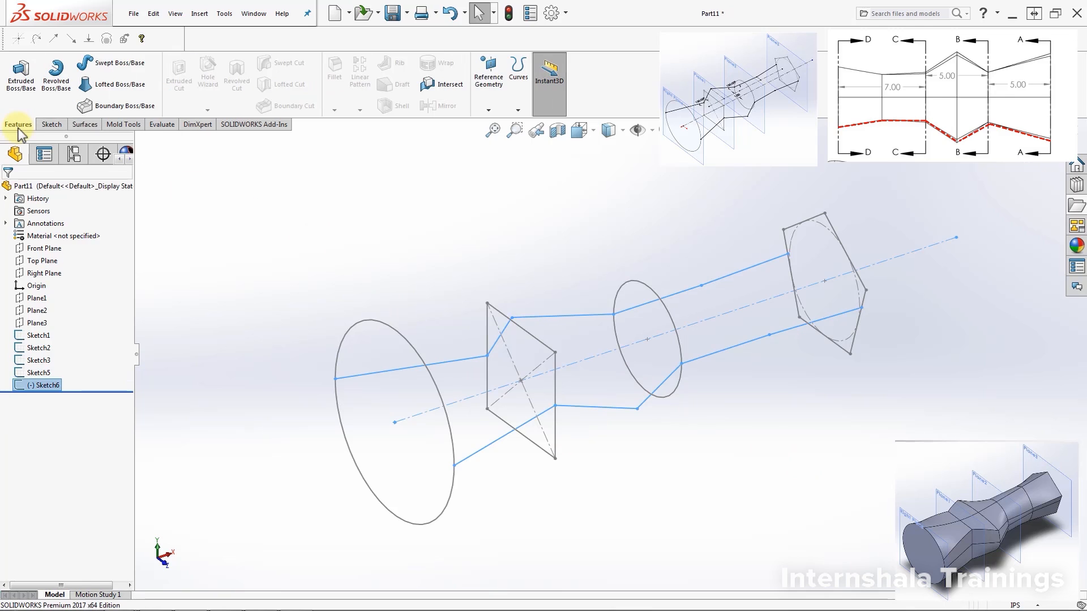
click(133, 85)
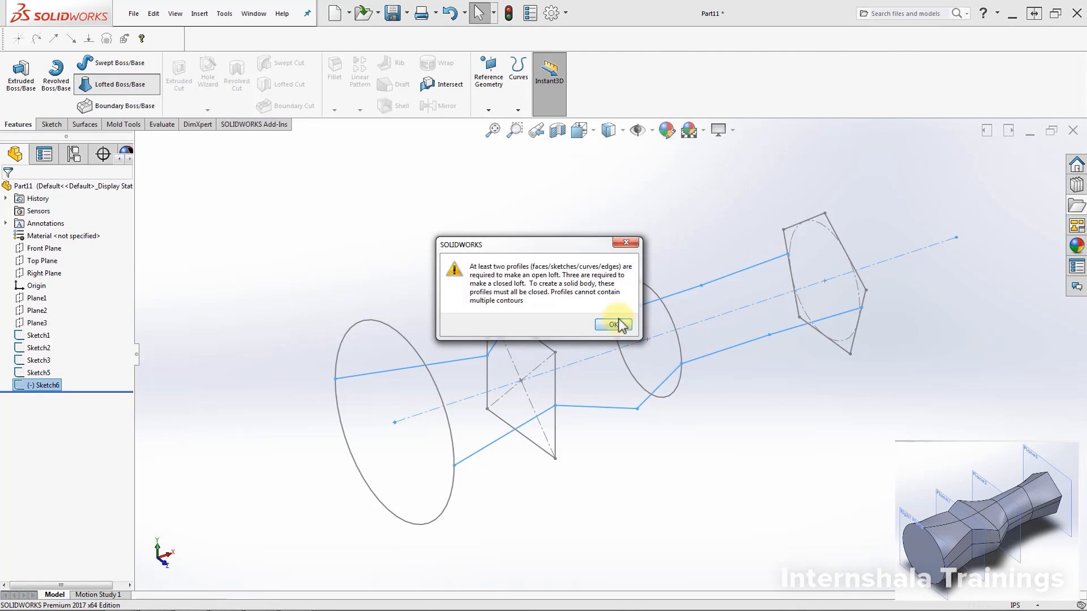
click(611, 325)
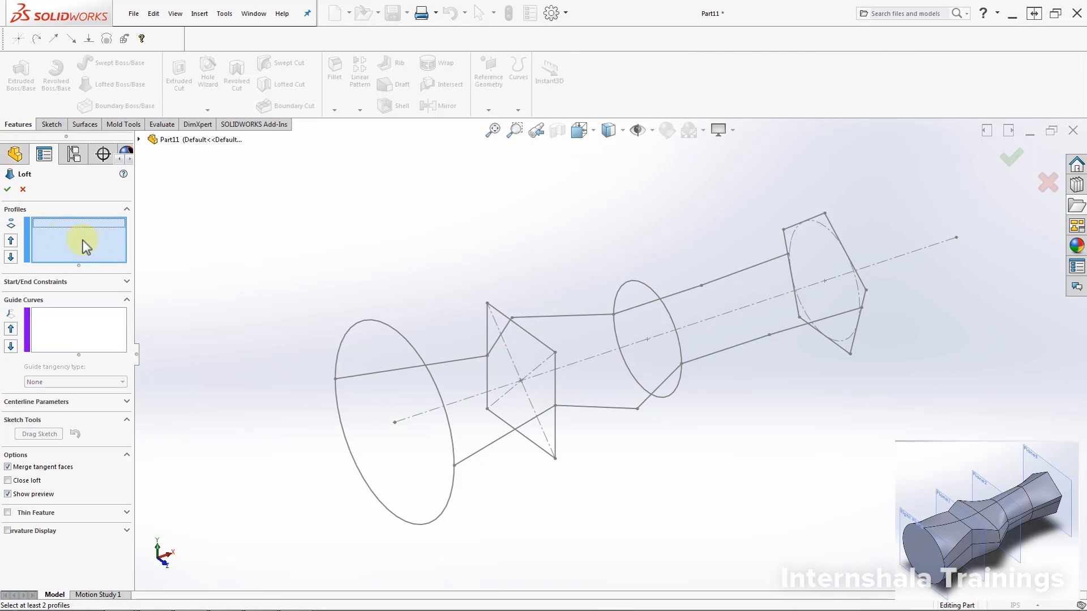
click(452, 440)
click(555, 399)
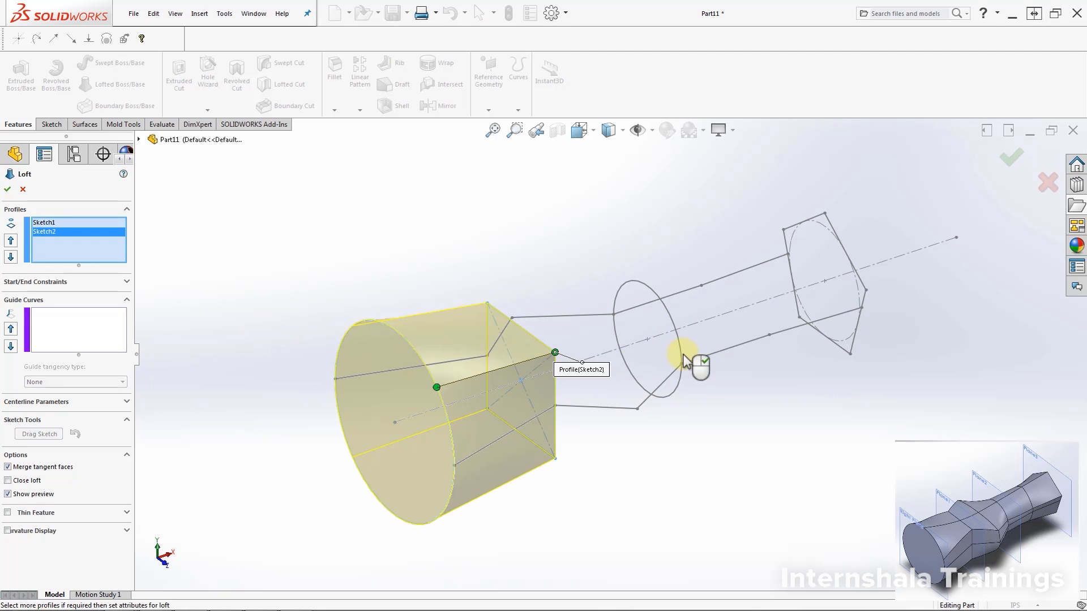
click(863, 310)
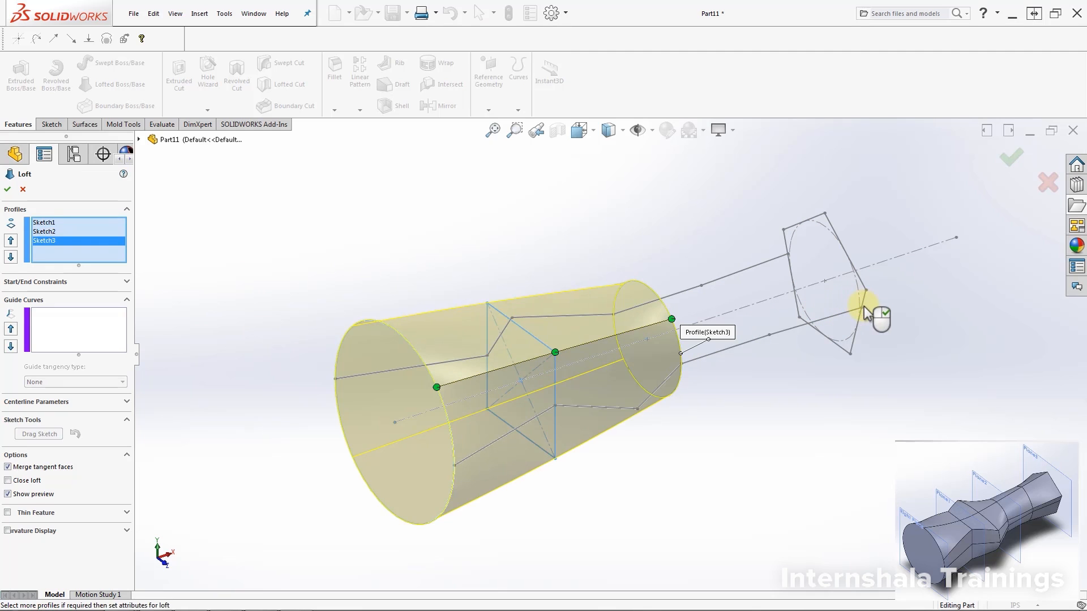
click(863, 310)
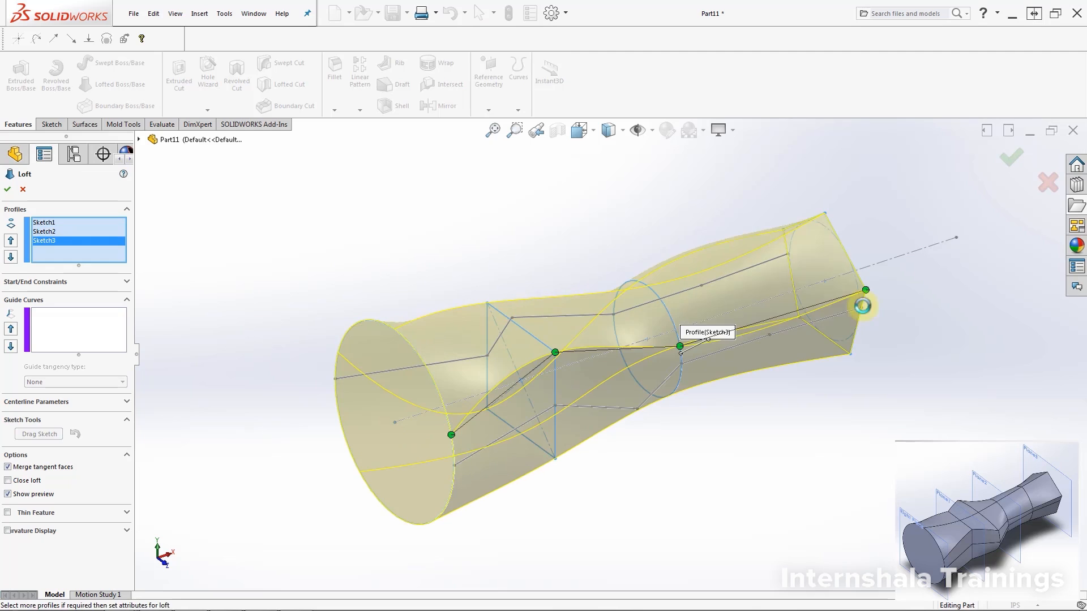
Step: Add the originally sketched five-line chain to the loft as the first open-loop guide curve
click(70, 327)
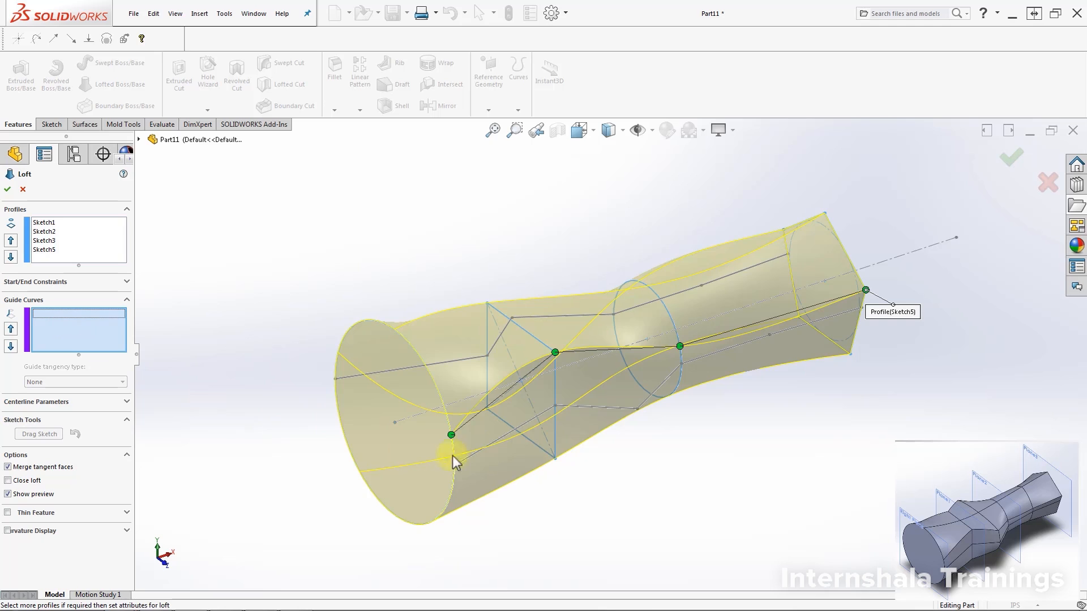
middle_drag(679, 478, 1082, 348)
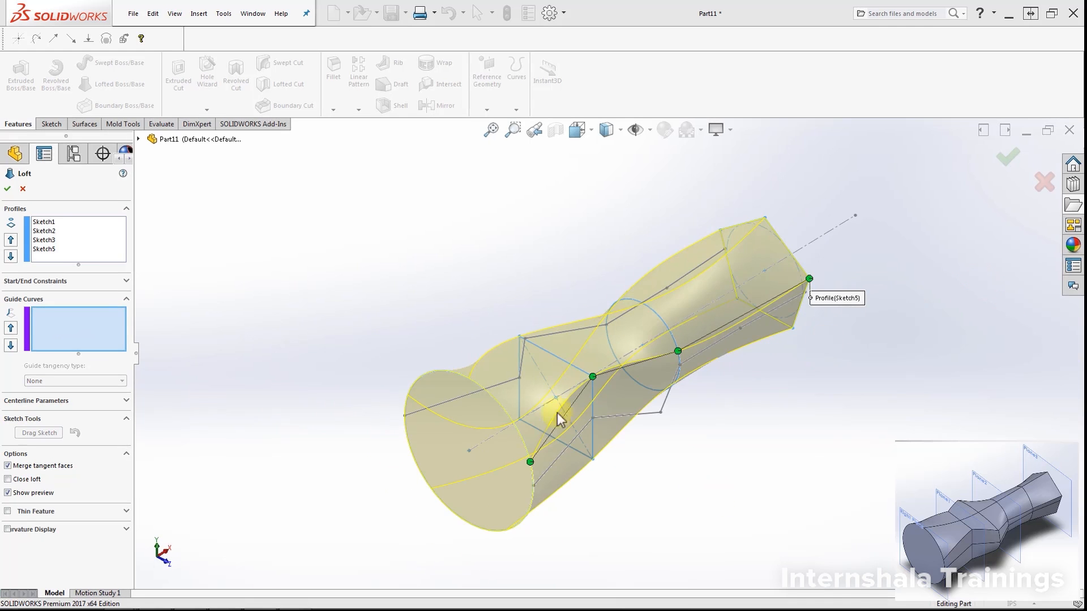
click(60, 324)
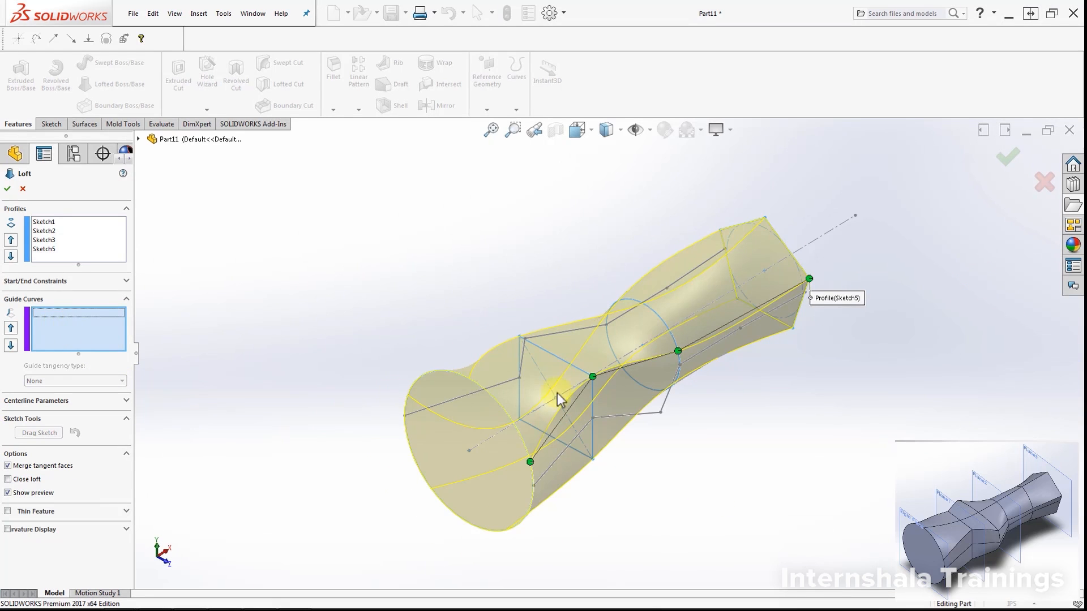
click(650, 419)
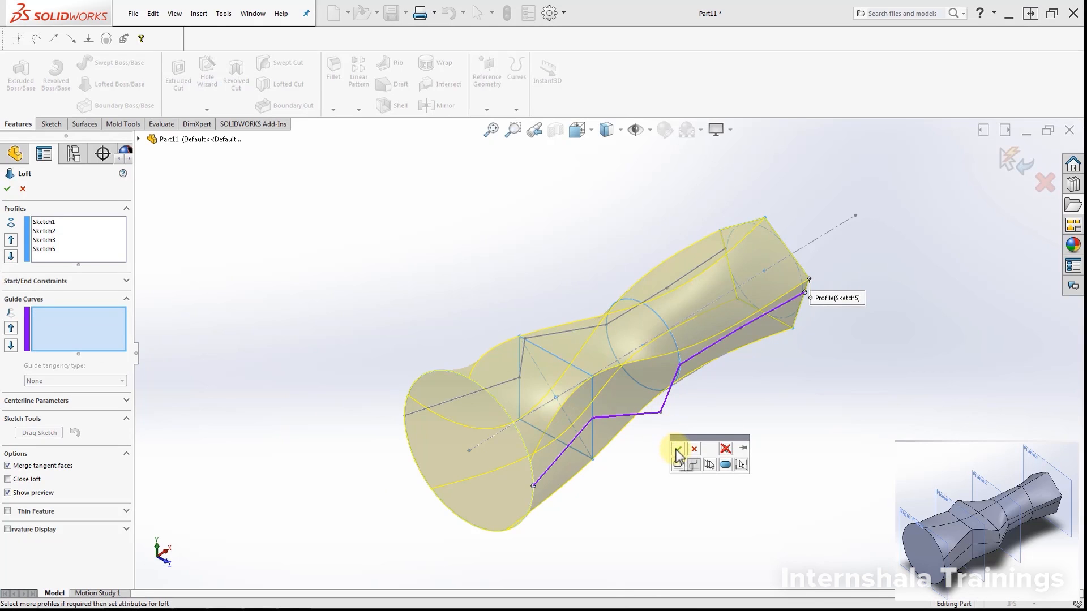
click(676, 450)
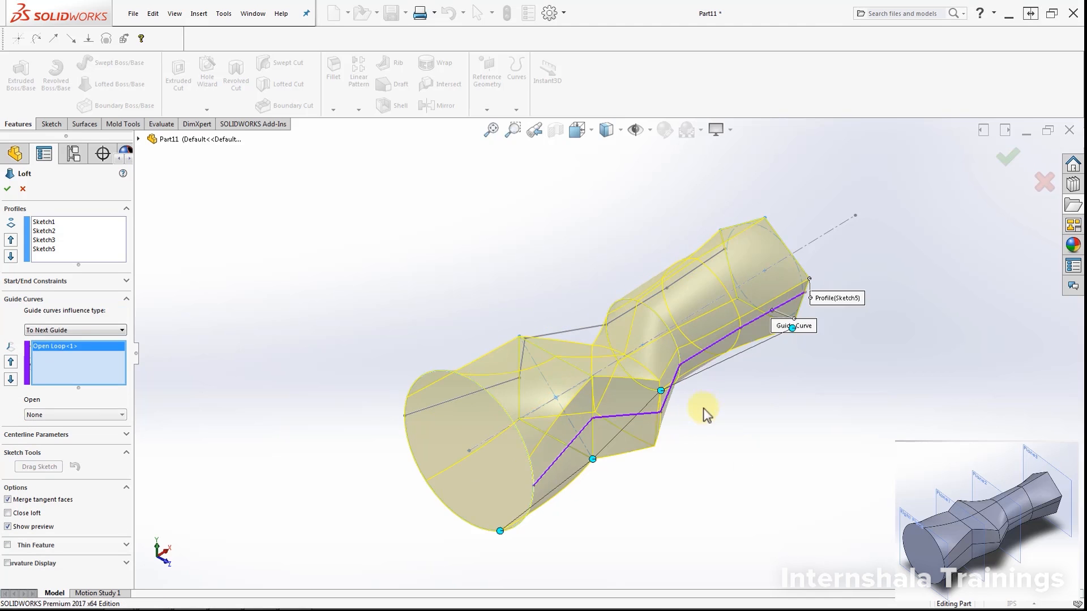
Step: Add the mirrored five-line chain as the second open-loop guide curve and create the loft
middle_drag(748, 406, 742, 419)
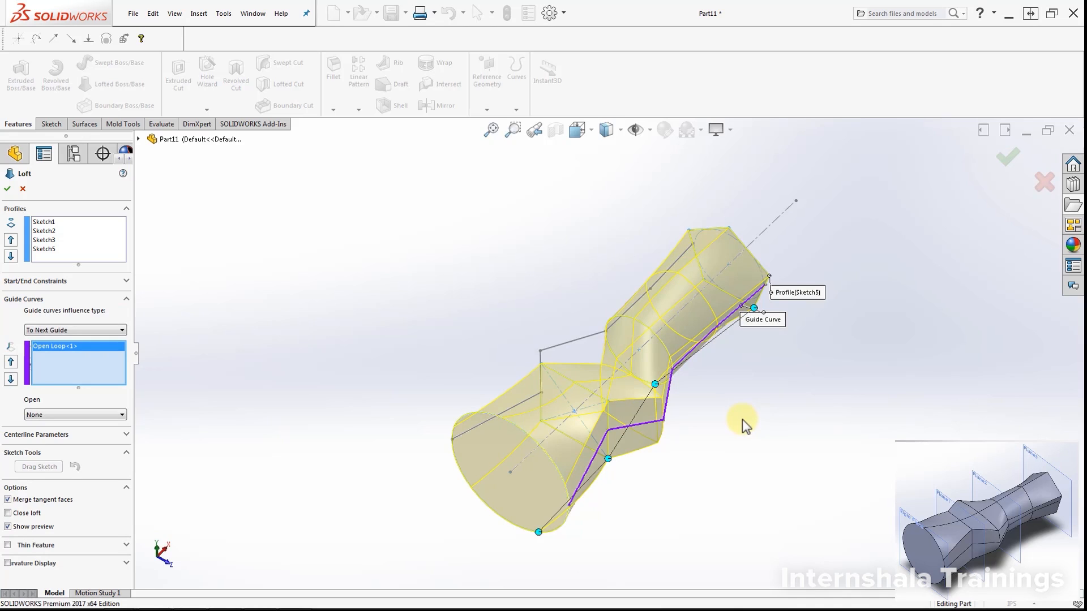
click(563, 346)
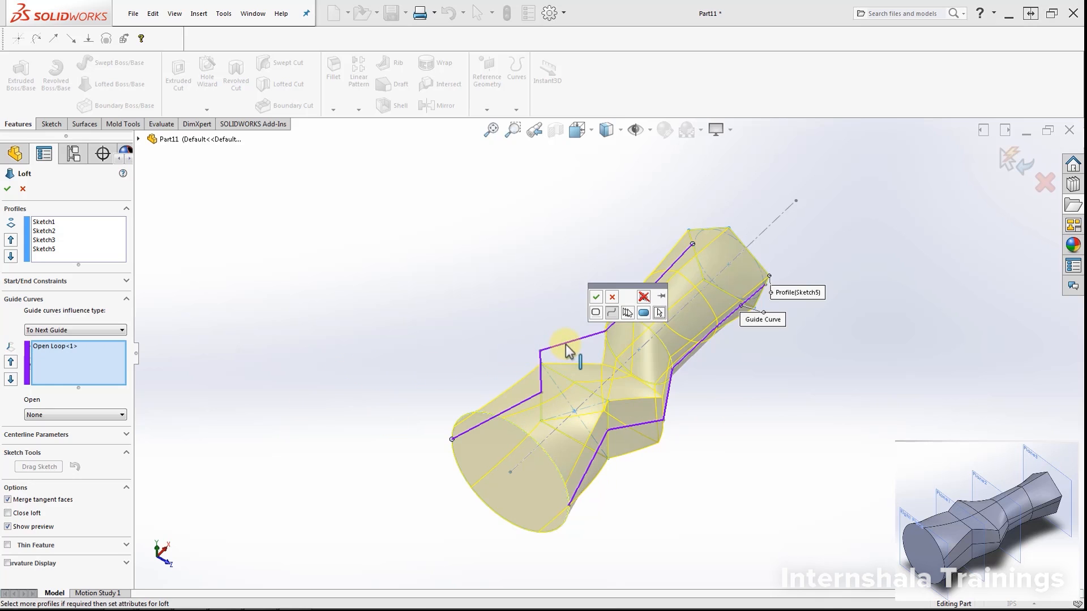
click(596, 297)
middle_drag(731, 442, 728, 389)
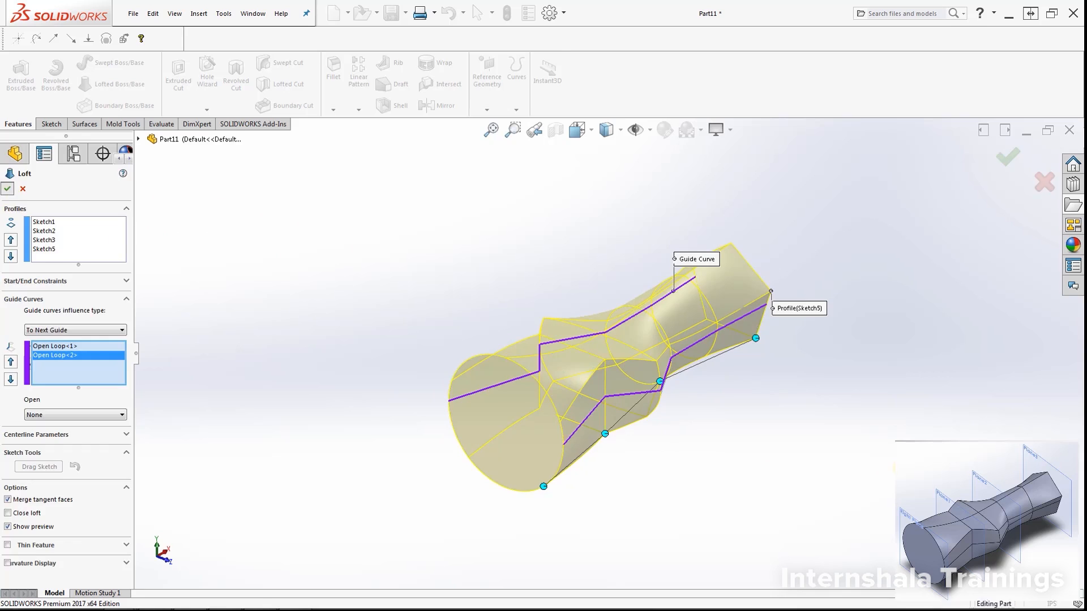
click(7, 188)
click(786, 419)
mouse_move(786, 419)
middle_down()
mouse_move(795, 354)
mouse_move(789, 399)
middle_up()
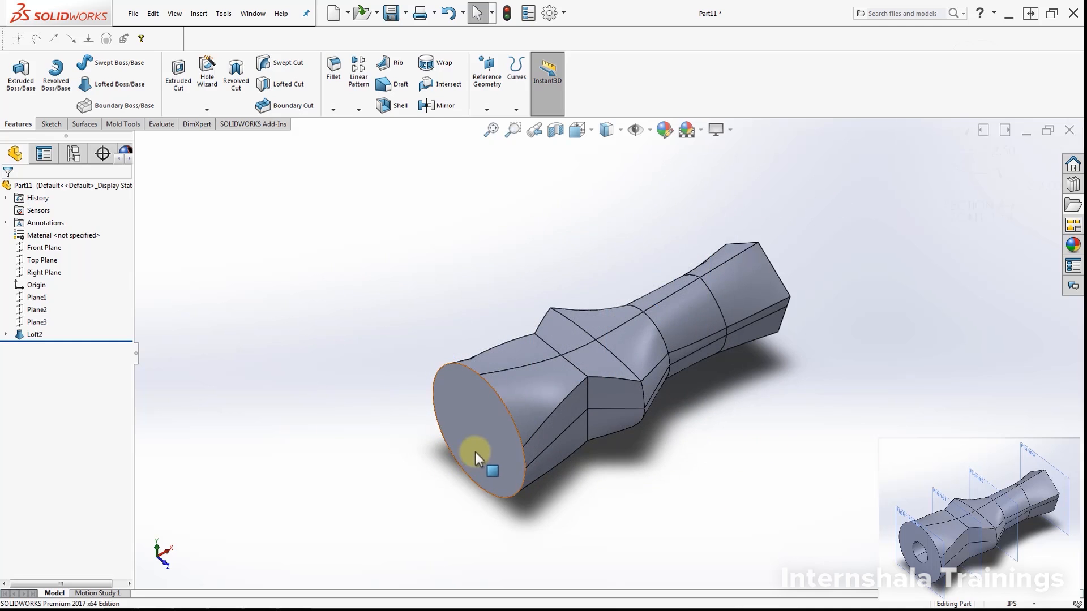
Step: Start a sketch on the large circular end face and draw an origin-centered circle about 3.17 in in diameter
click(492, 440)
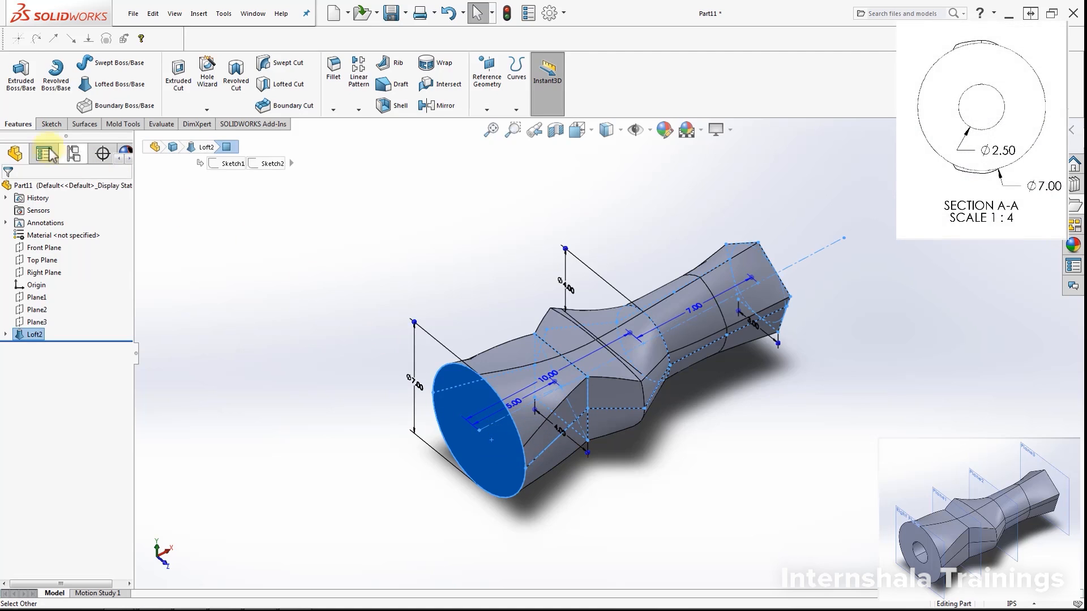
click(51, 124)
click(16, 68)
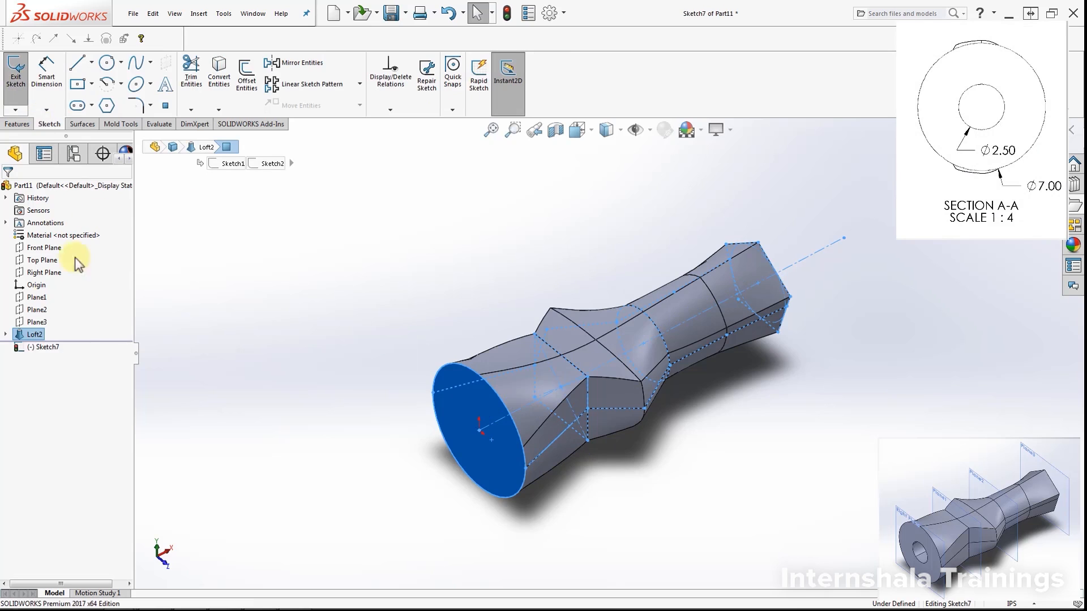
click(66, 327)
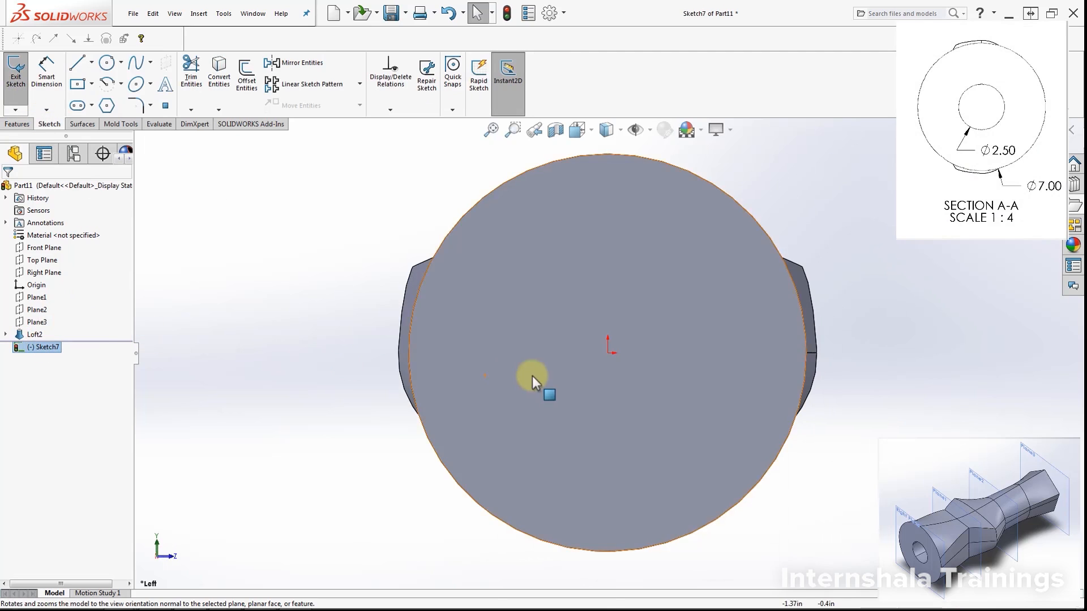
click(108, 66)
click(607, 353)
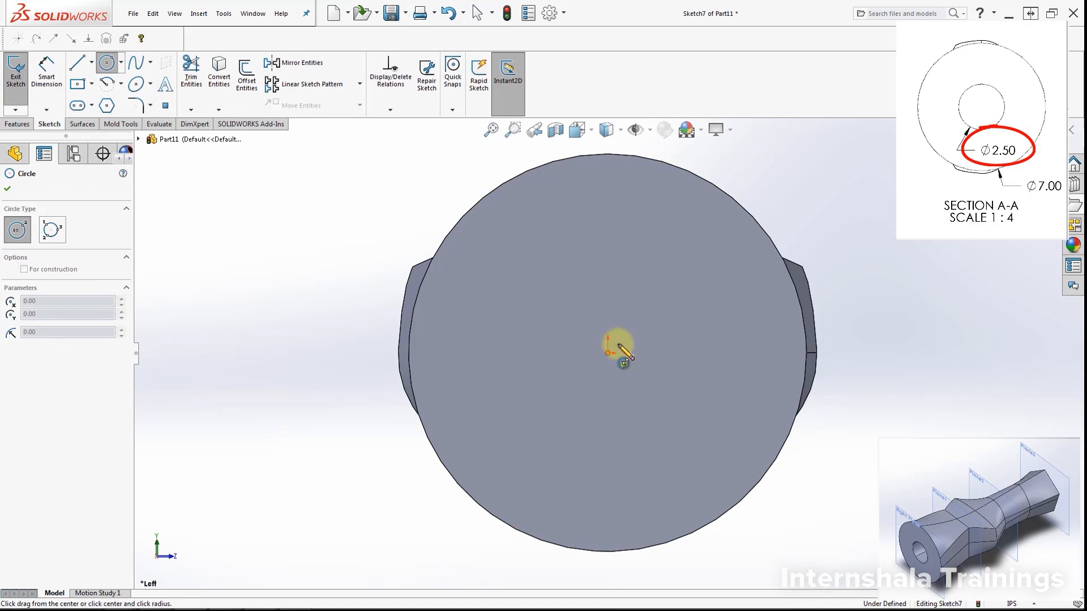
click(687, 312)
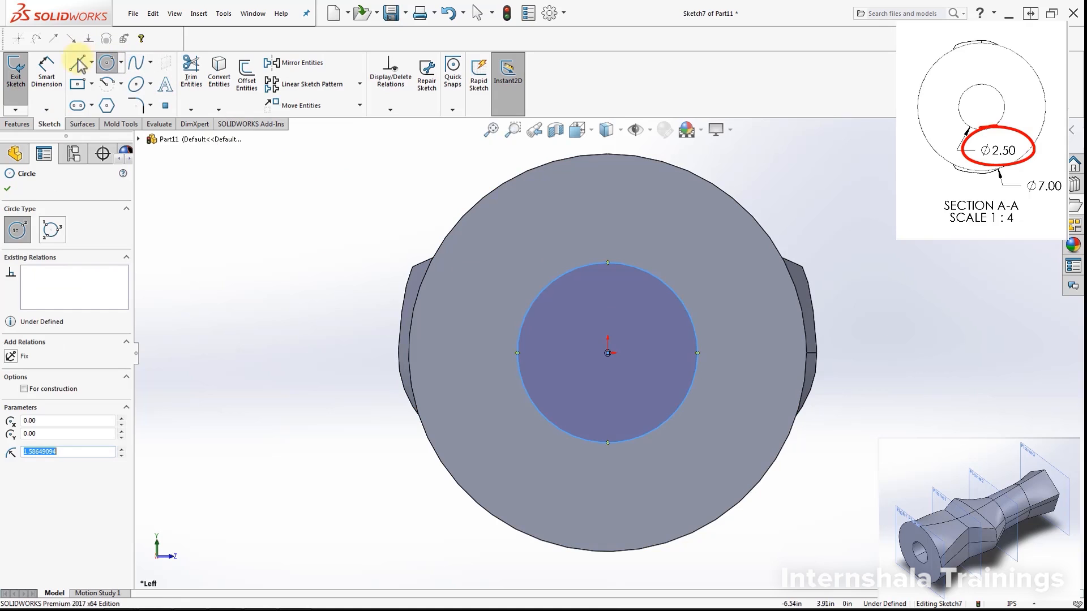
Step: Set the circle's diameter to 2.5 in and exit the sketch
click(46, 69)
click(699, 349)
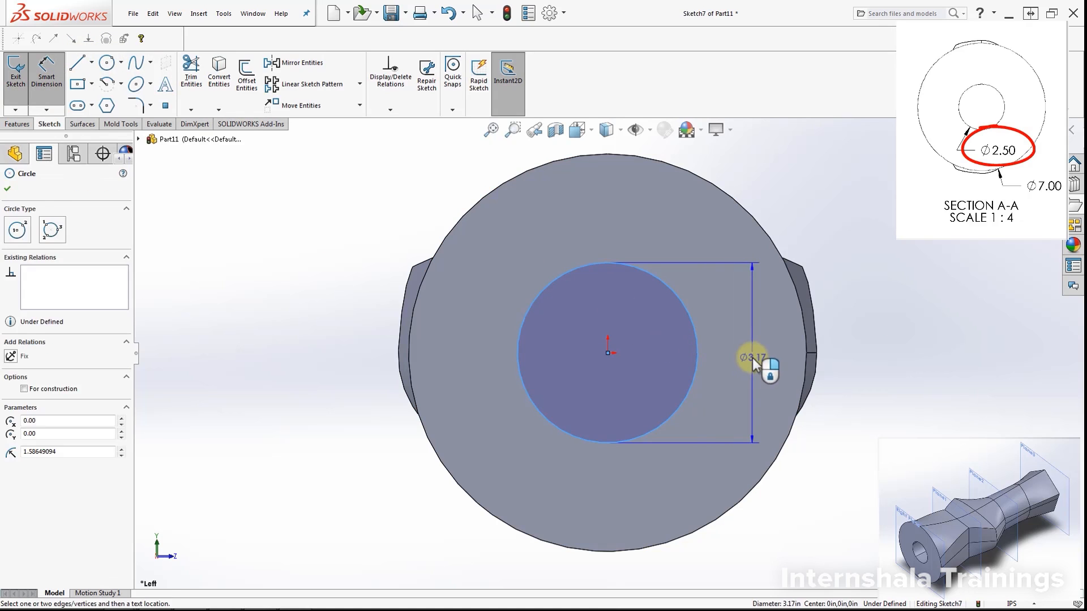
click(752, 358)
text(2.5)
key(Return)
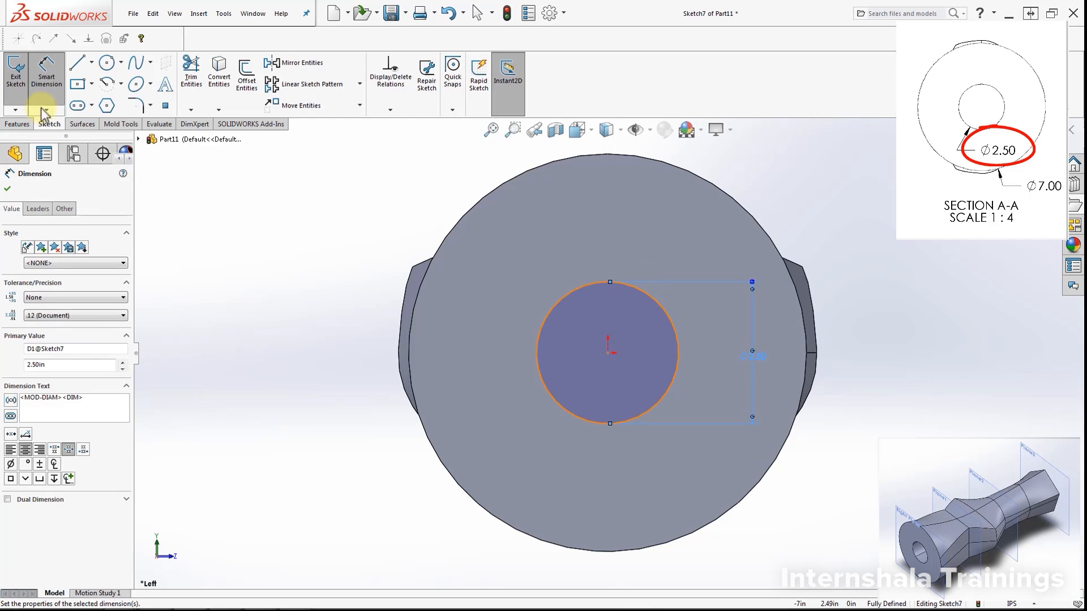
click(45, 71)
click(908, 314)
mouse_move(908, 315)
middle_down()
mouse_move(848, 328)
mouse_move(859, 336)
middle_up()
scroll(851, 332, up, 2)
click(14, 85)
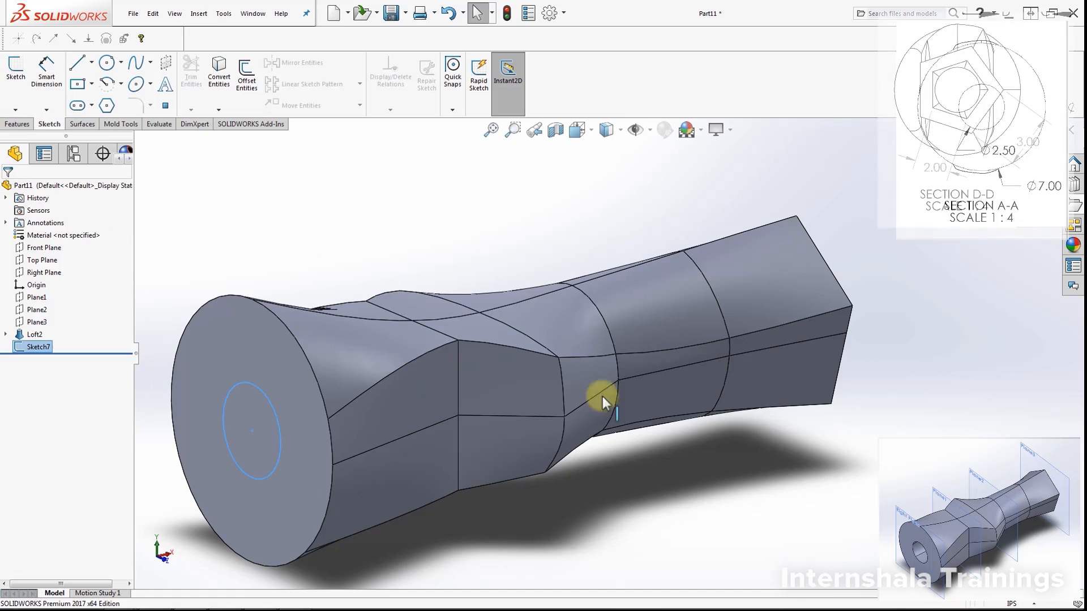
Step: Sketch a five-sided polygon centered at the origin on the pentagonal end face, with an inscribed circle about 2.31 in in diameter
middle_drag(874, 346, 775, 346)
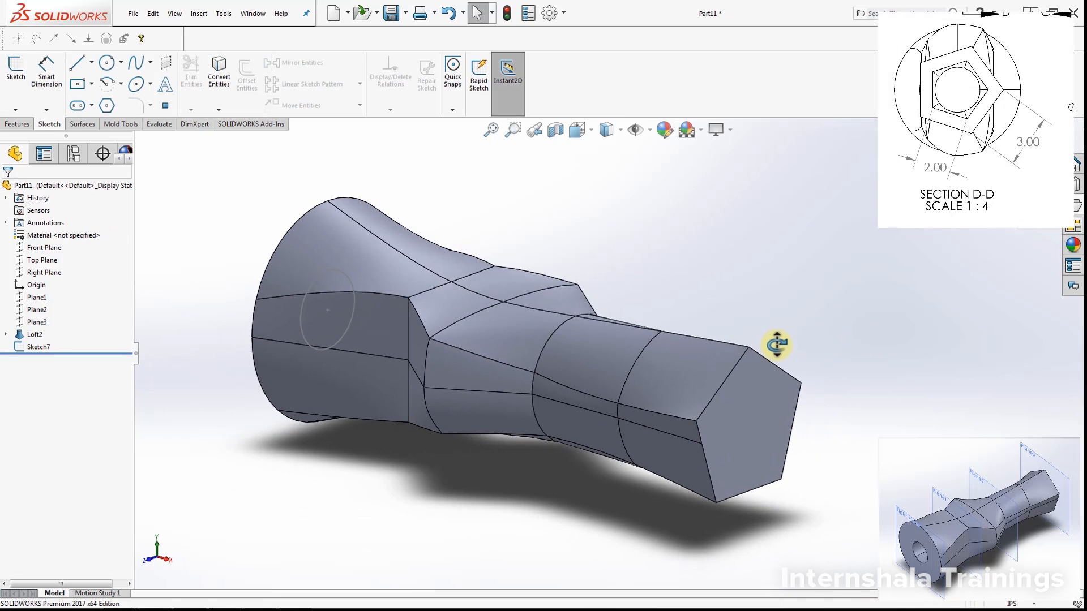
click(748, 447)
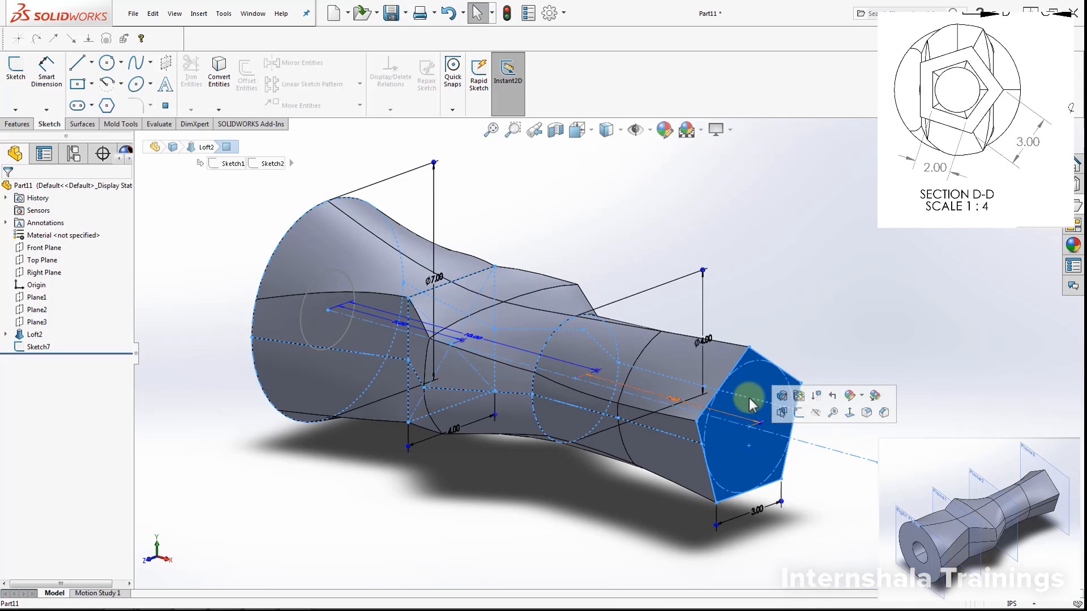
click(788, 415)
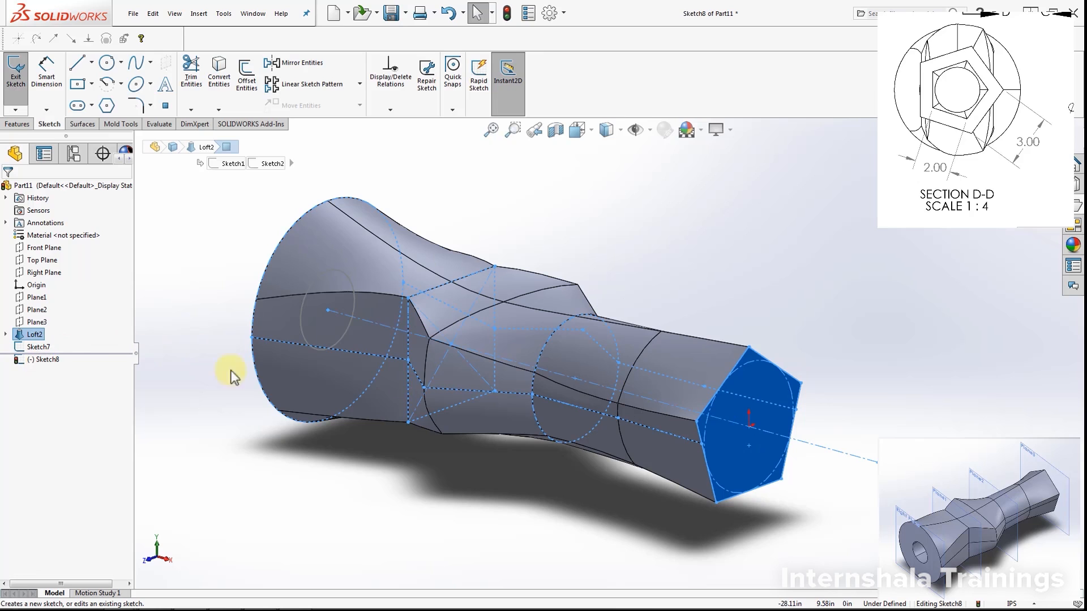
click(44, 359)
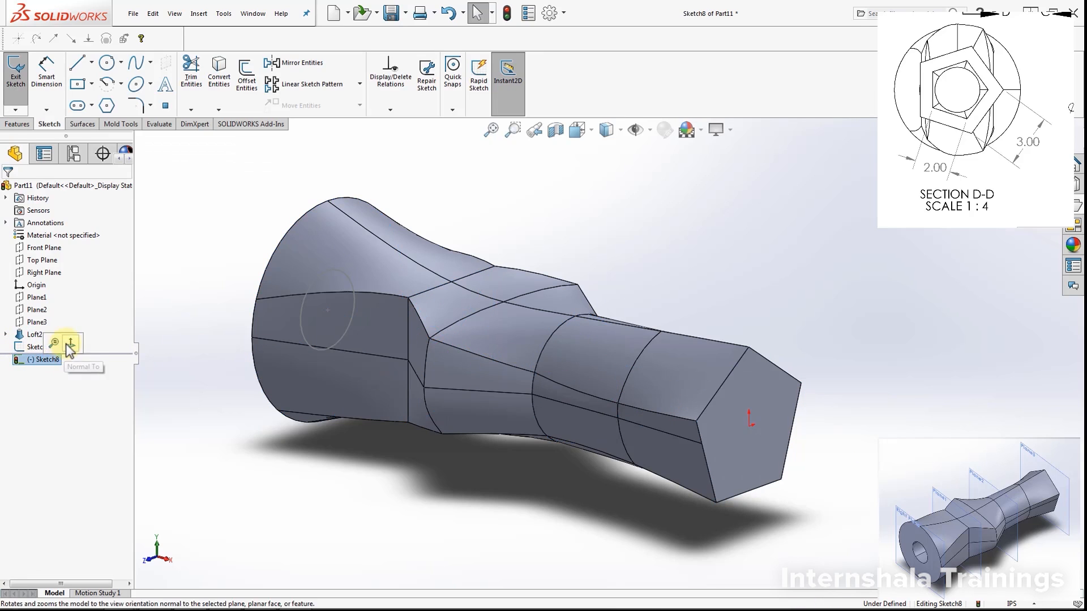
click(68, 345)
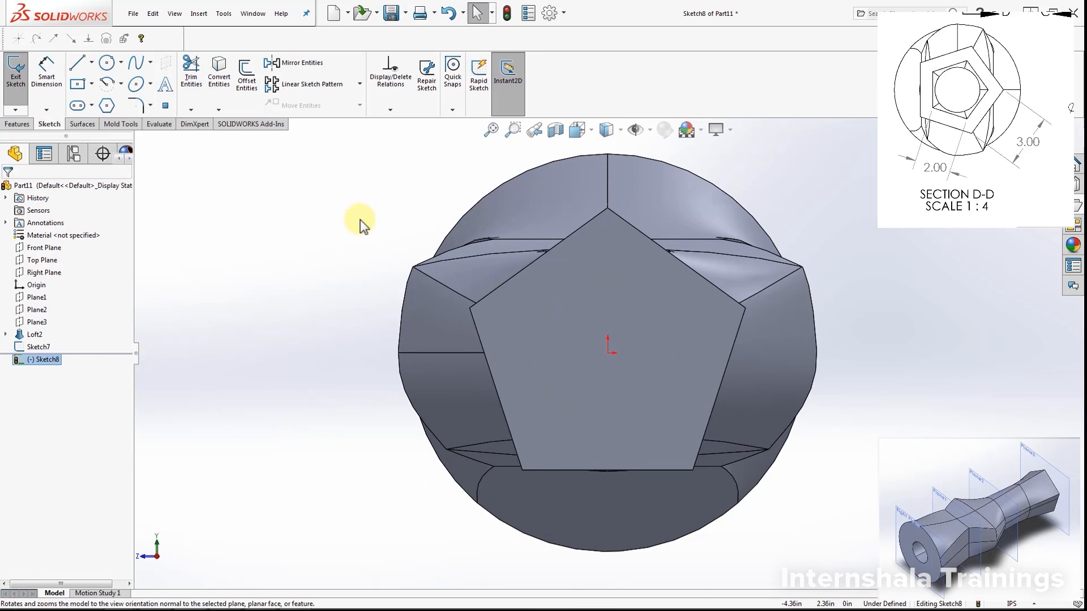
click(109, 104)
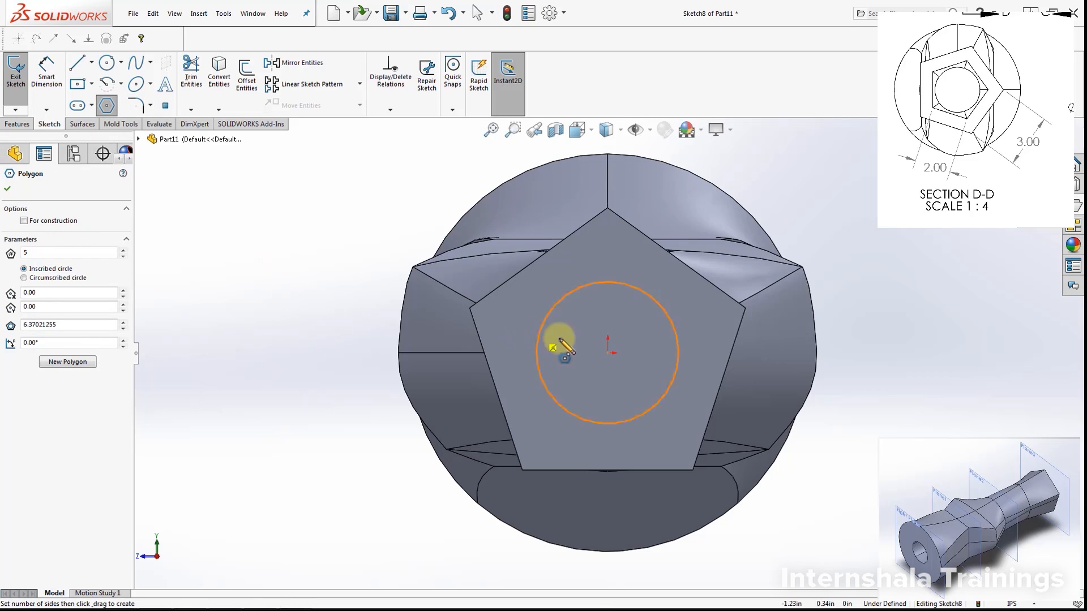
click(609, 352)
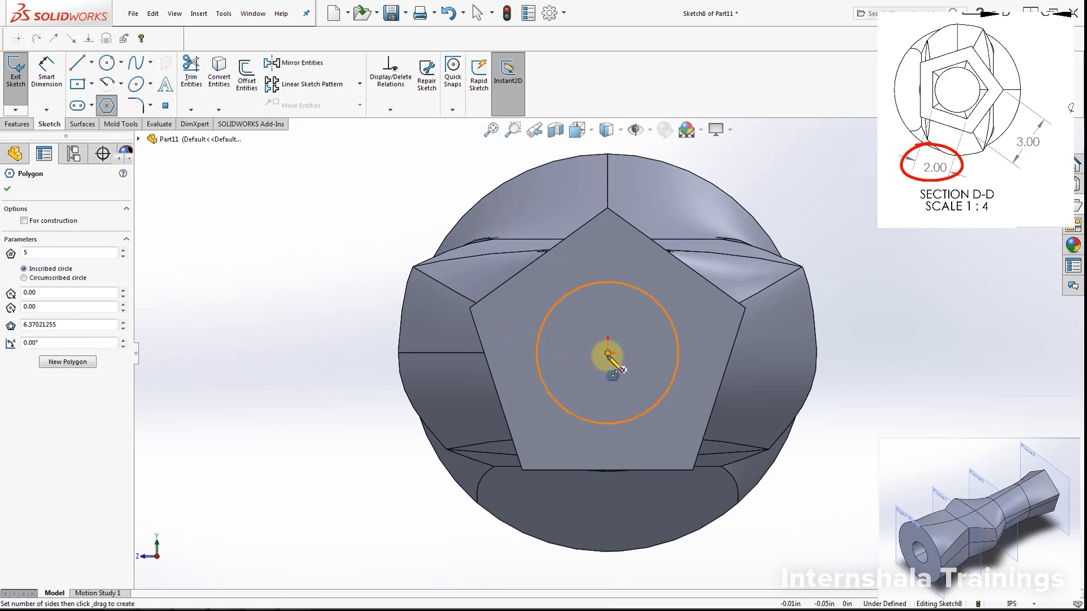
click(685, 327)
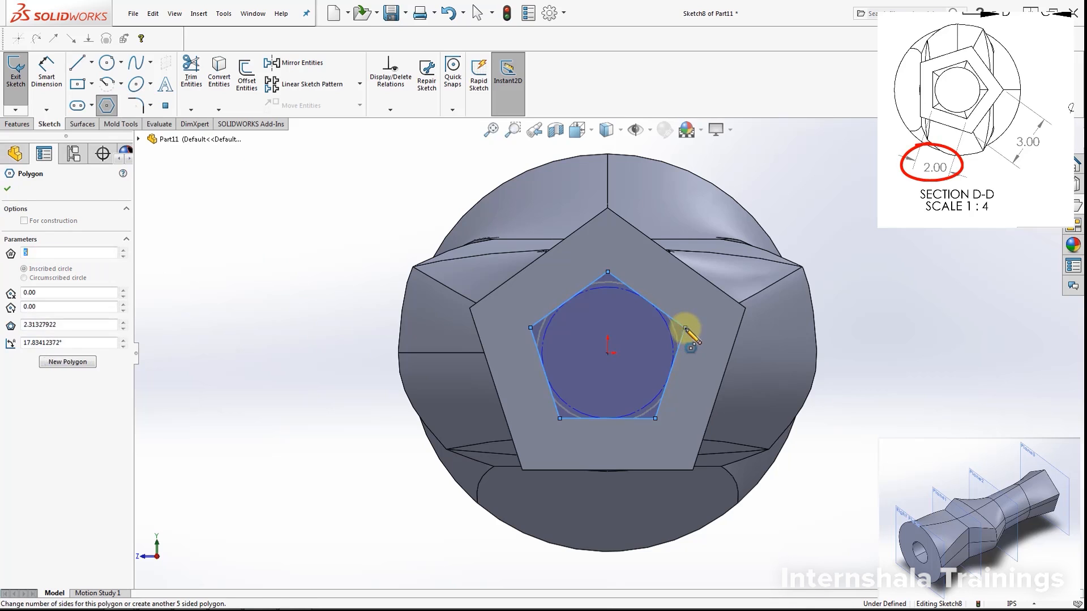
Step: Dimension the inner pentagon's bottom side to 2 in
click(47, 72)
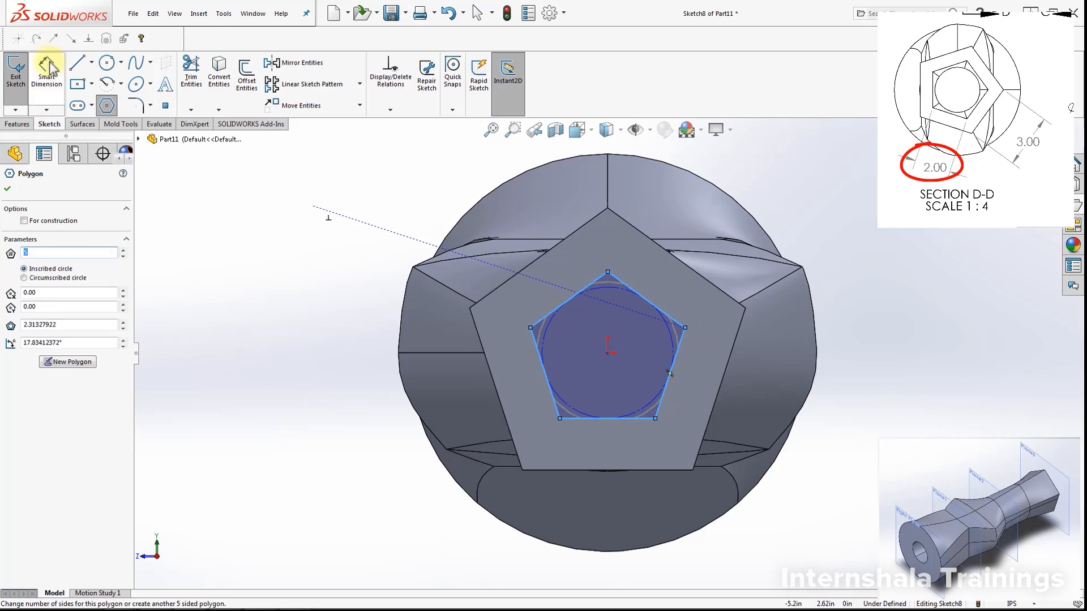
click(631, 420)
click(629, 440)
text(2)
key(Return)
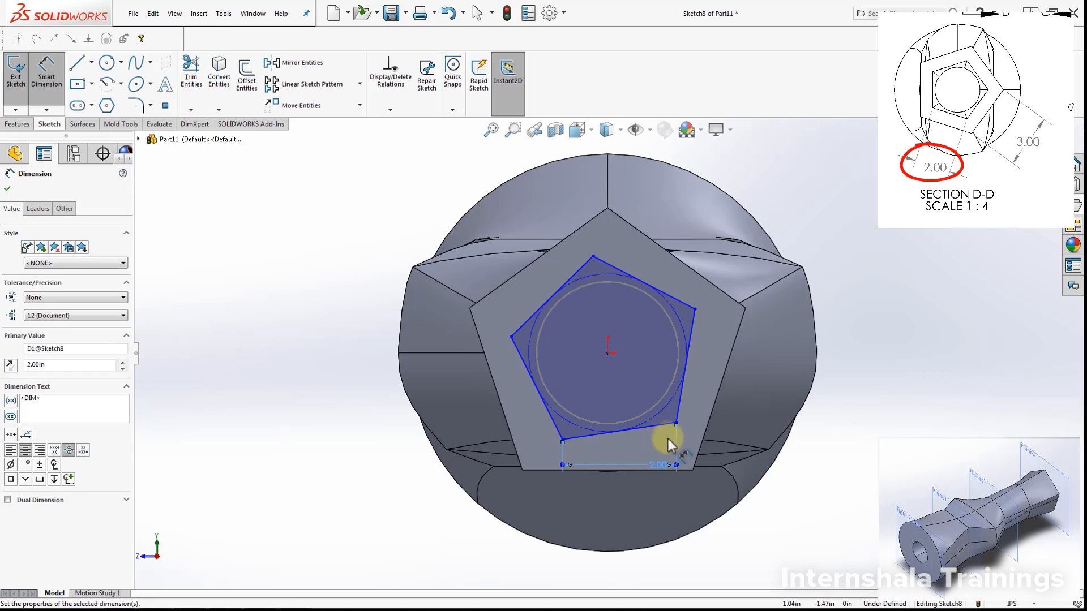
key(Escape)
Step: Make the inner pentagon's bottom side horizontal and exit the sketch
click(653, 428)
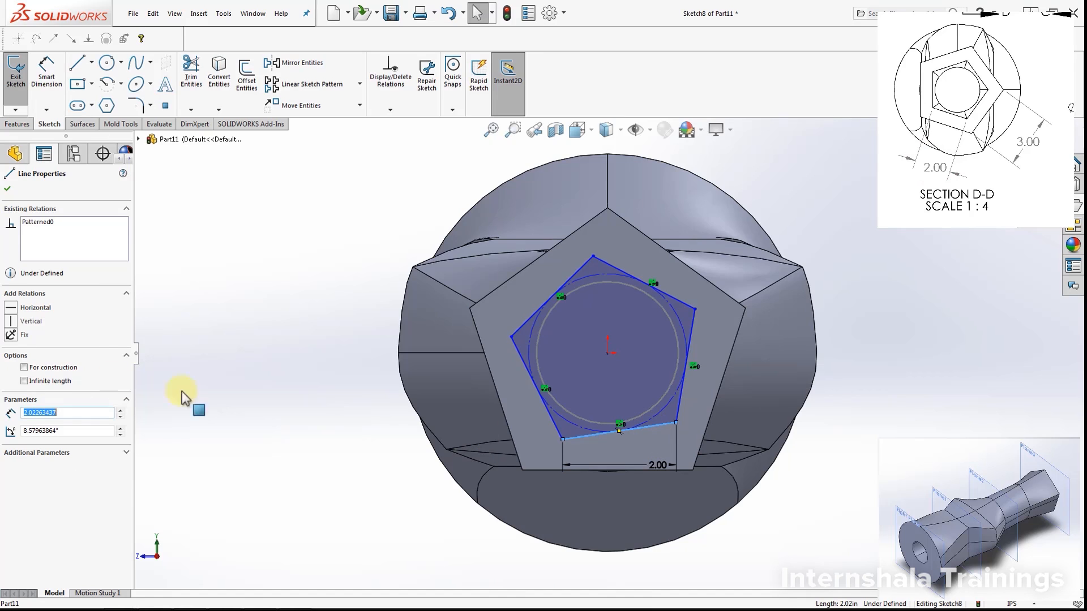
click(11, 307)
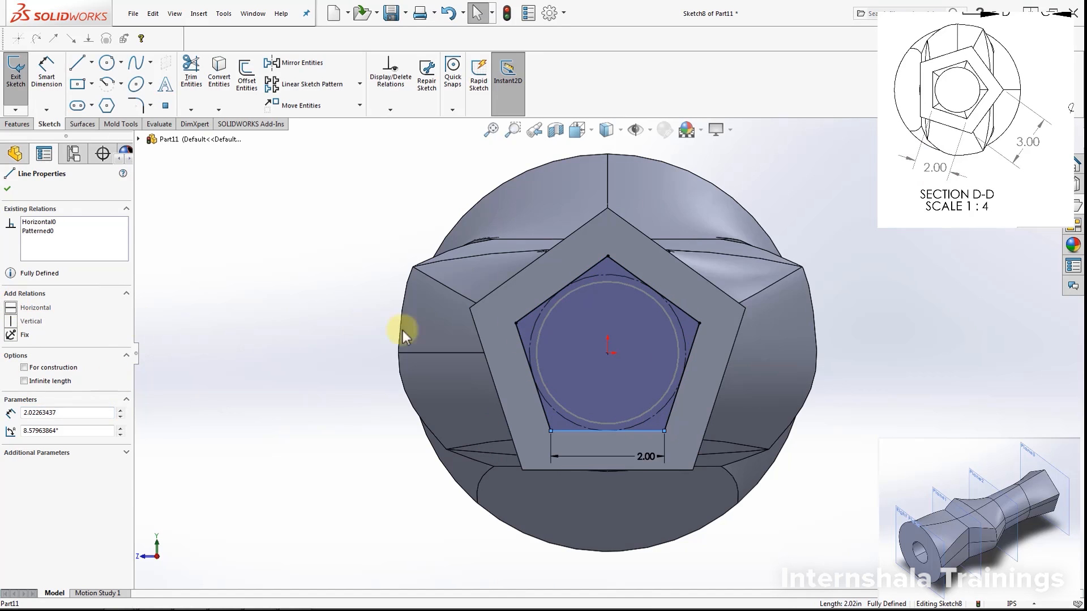
key(Escape)
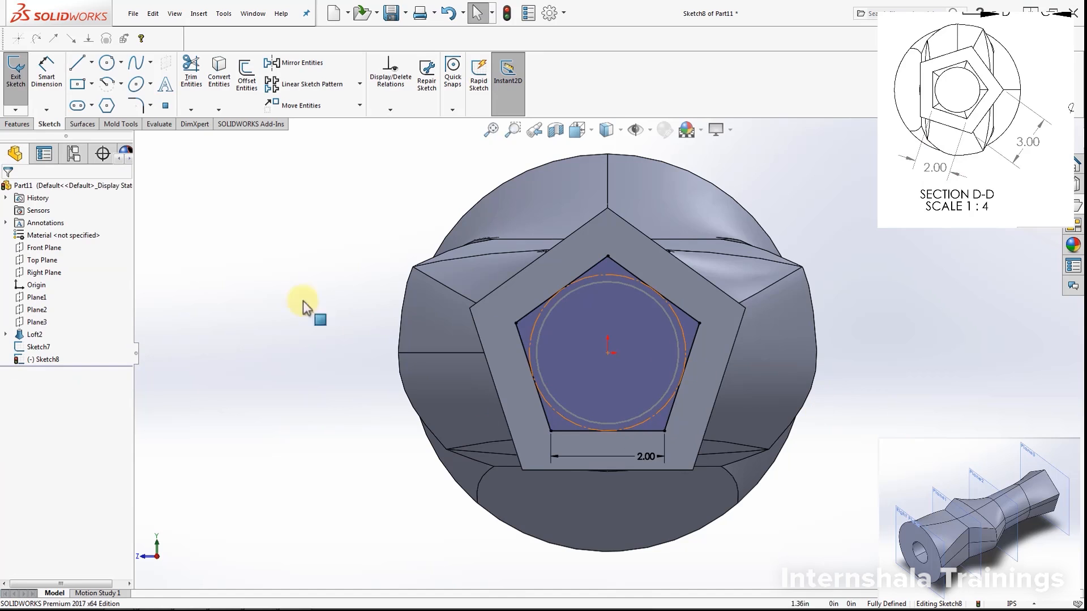
mouse_move(396, 281)
middle_down()
mouse_move(512, 318)
mouse_move(576, 321)
mouse_move(436, 255)
middle_up()
click(15, 74)
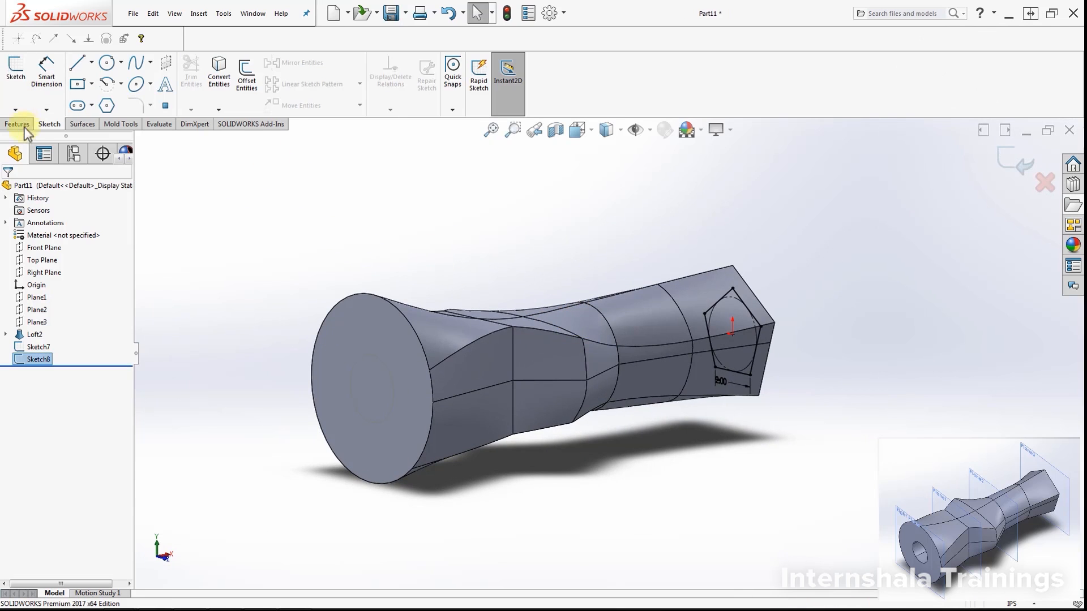
Step: Start a lofted cut and remove the preselected pentagon sketch from its profiles
click(19, 124)
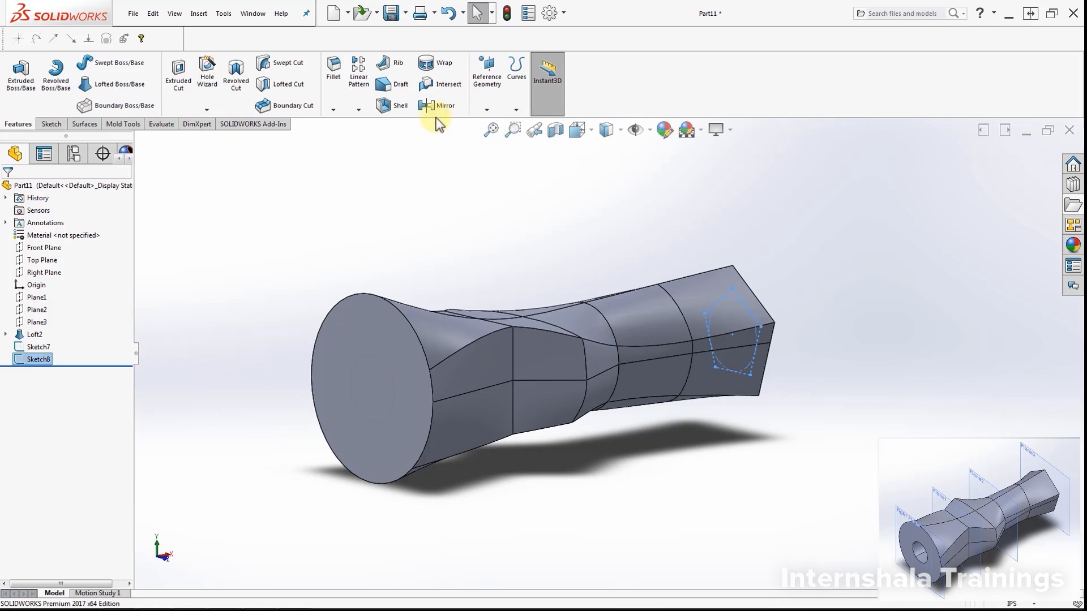
click(301, 95)
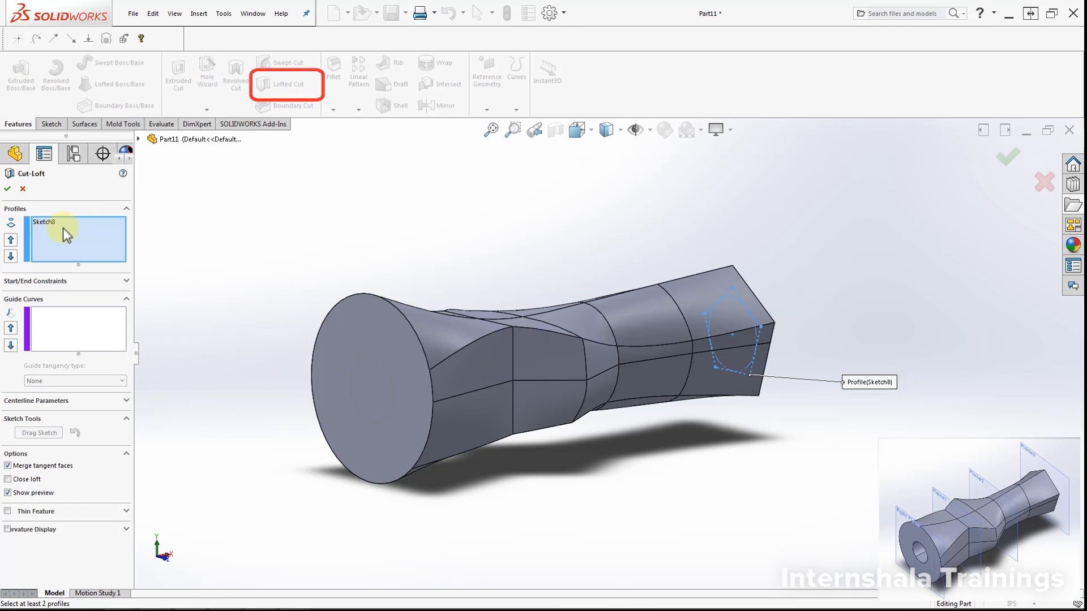
right_click(48, 221)
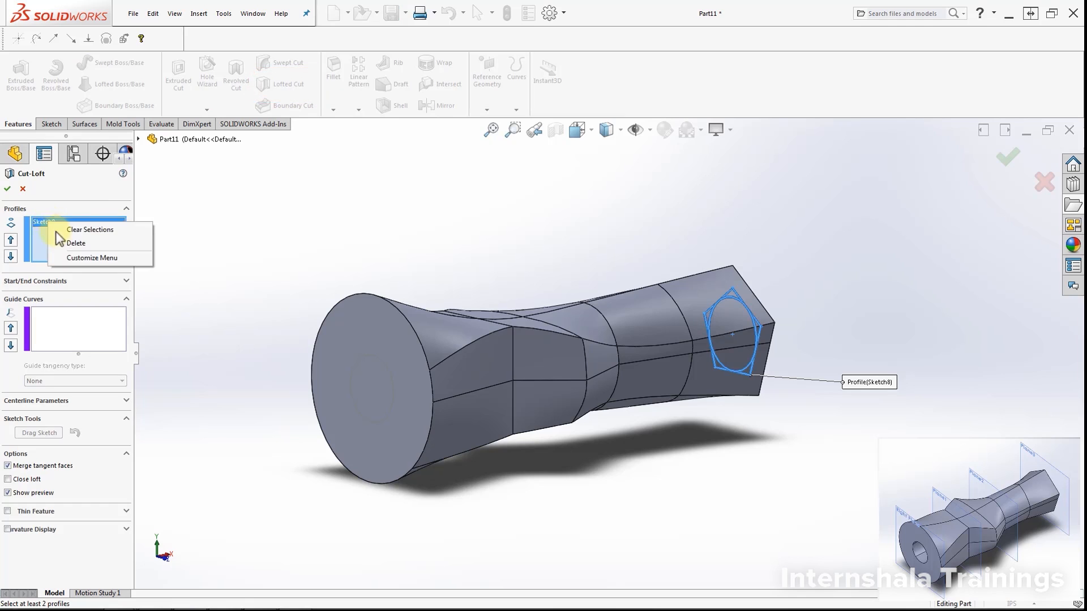
click(63, 238)
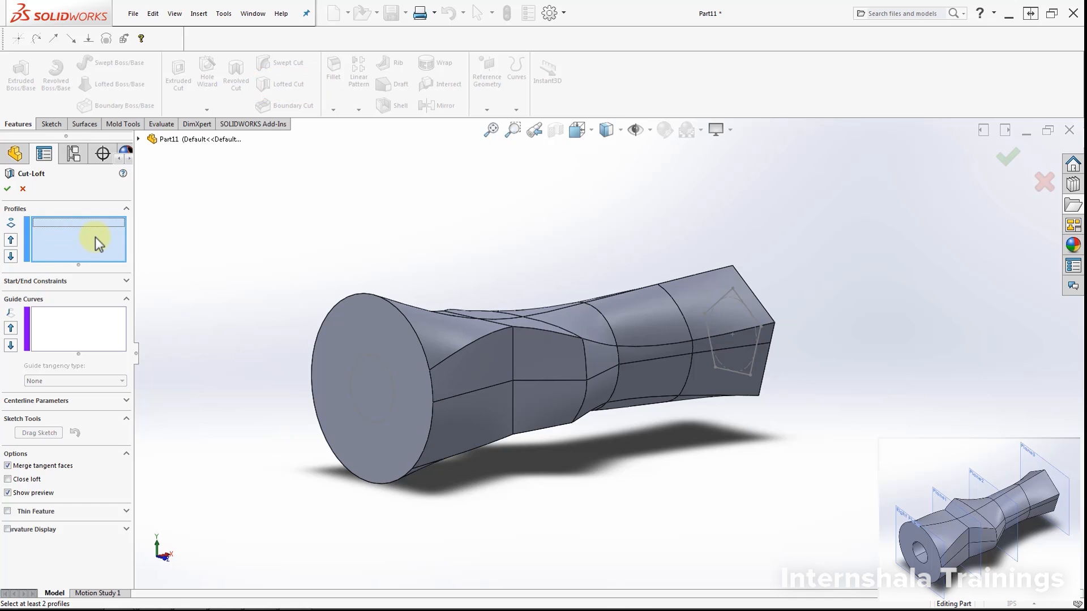
click(96, 322)
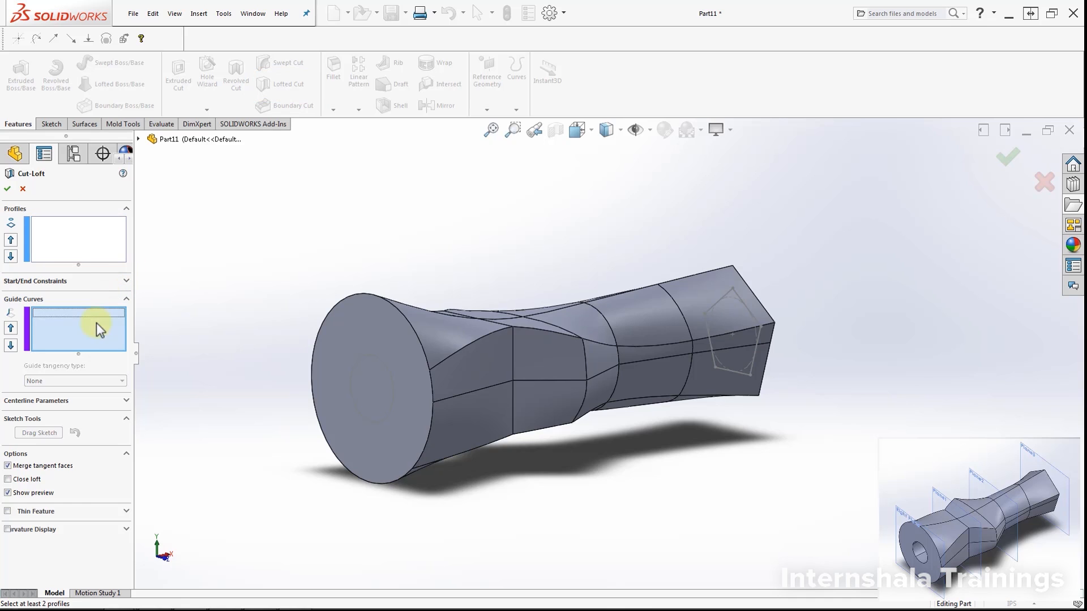
click(96, 236)
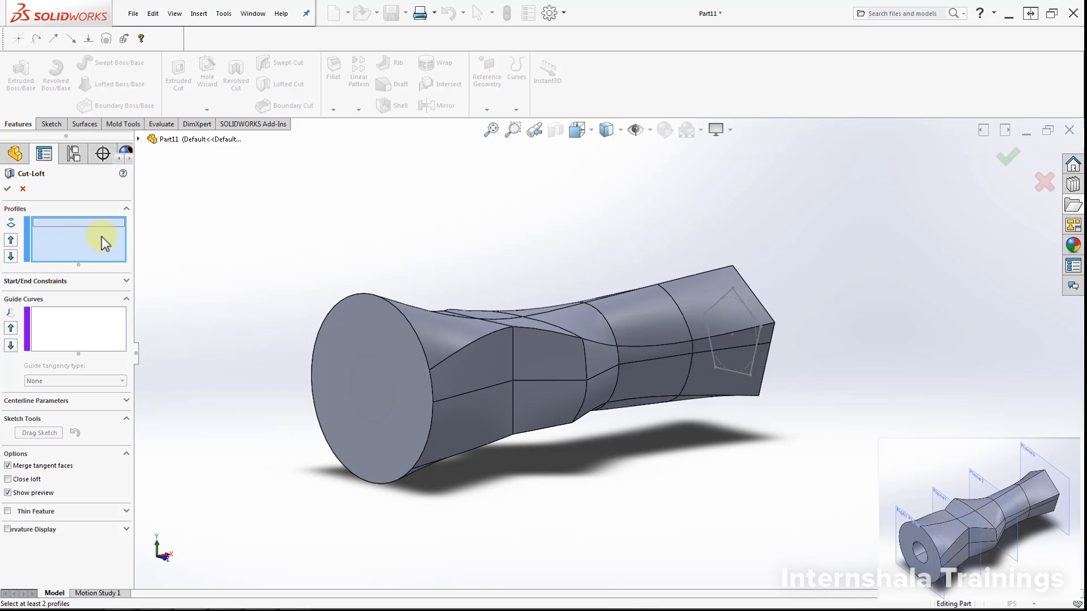
Step: Use the 2.5 in circle and the inner pentagon, in that order, as profiles and create the lofted cut
click(393, 398)
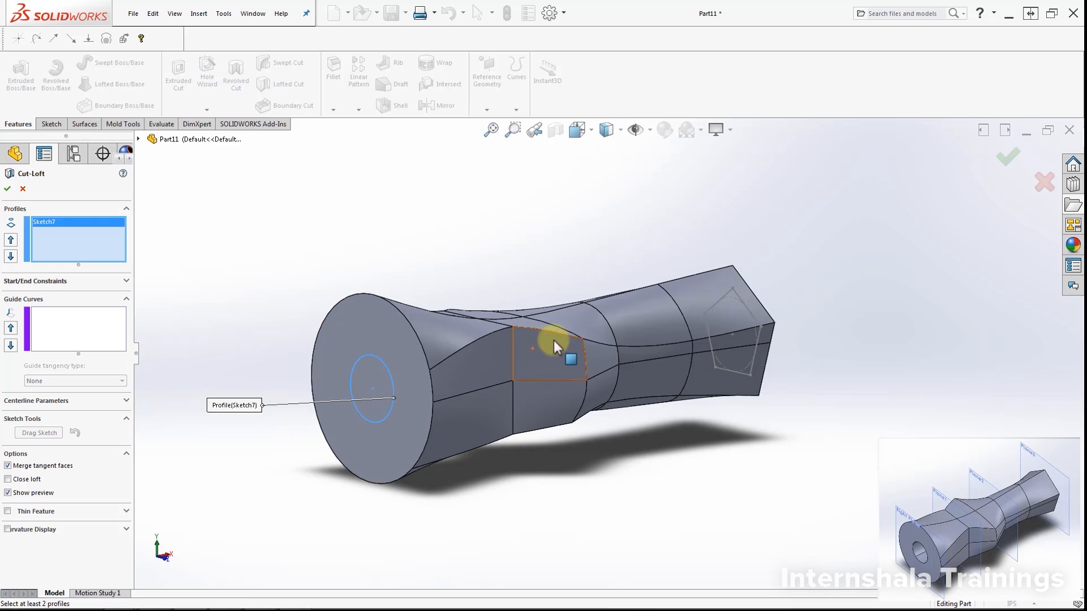
click(758, 357)
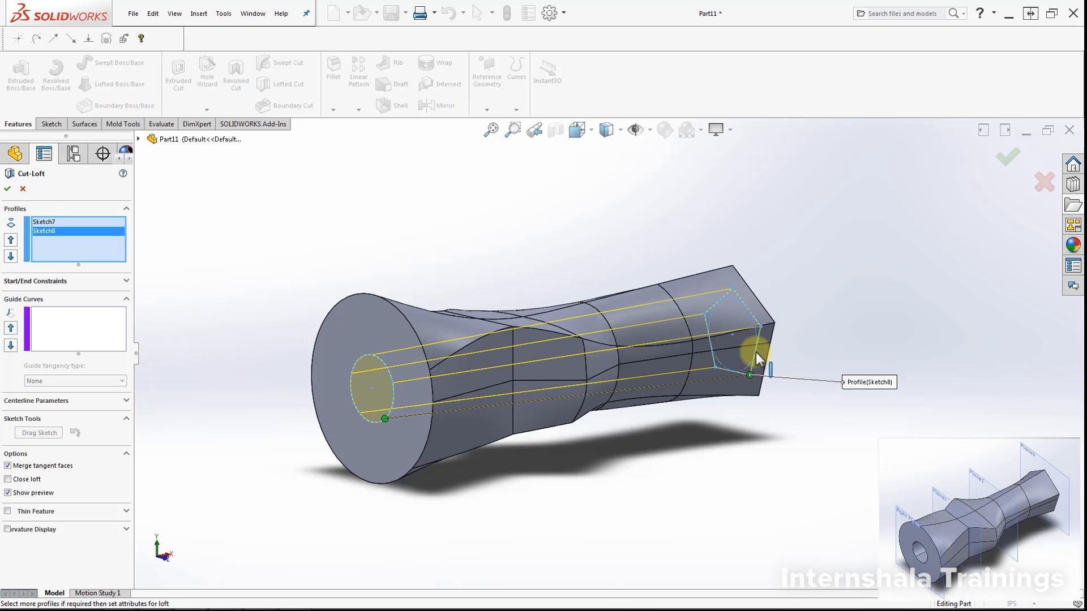
middle_drag(708, 407, 710, 422)
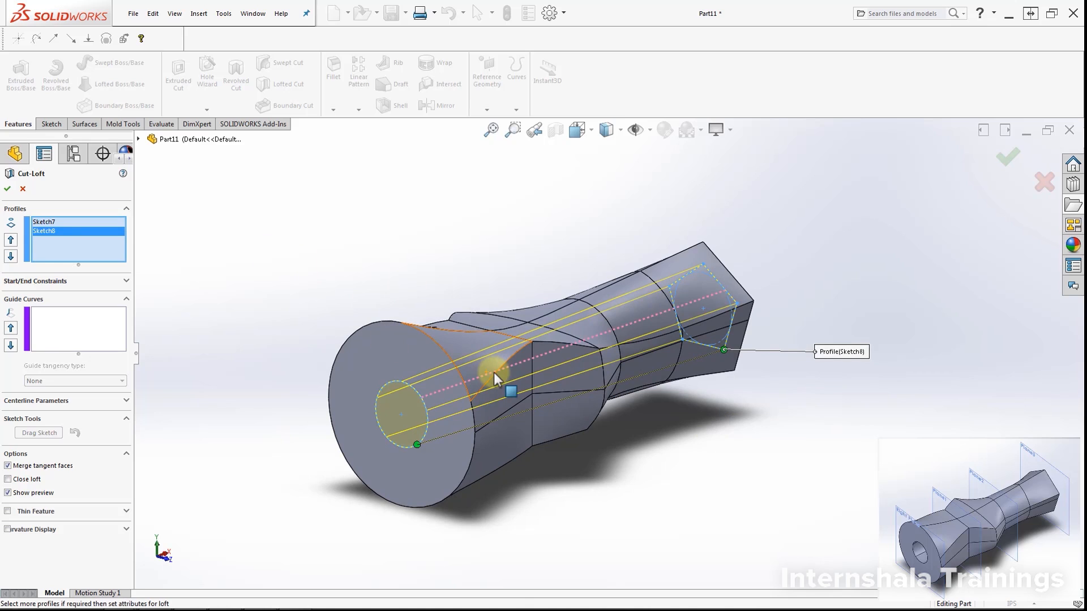
click(6, 189)
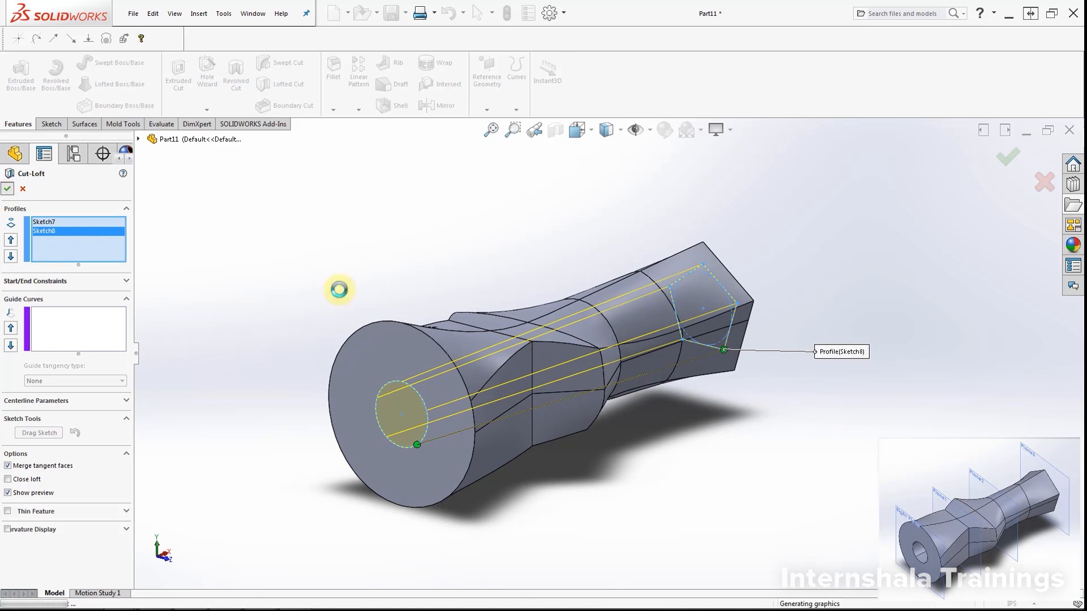
mouse_move(784, 464)
middle_down()
mouse_move(827, 419)
mouse_move(769, 441)
mouse_move(771, 470)
middle_up()
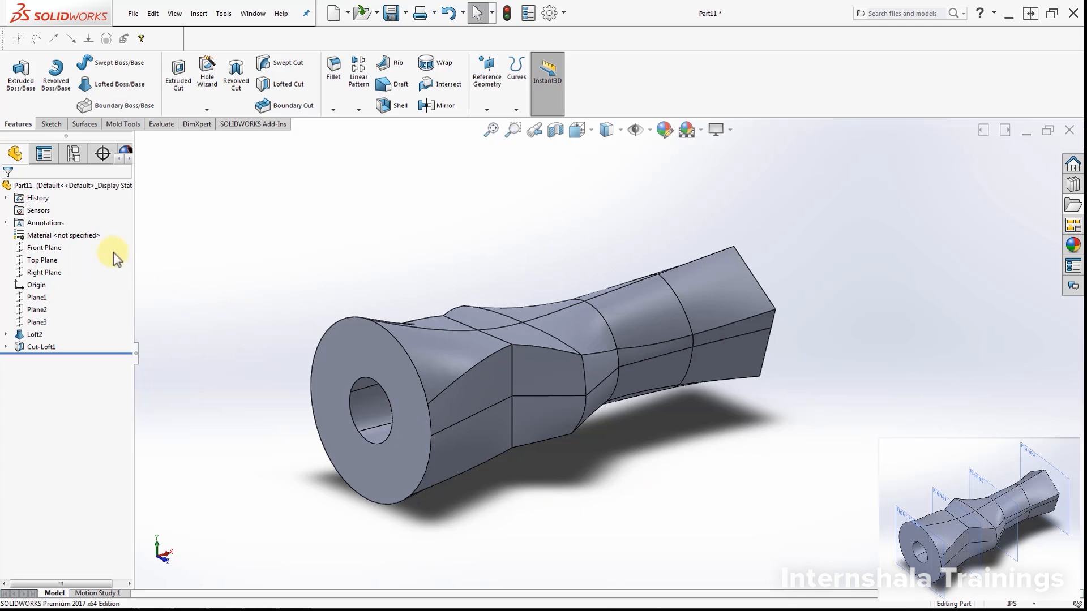
Step: Section the part view along the Front Plane with zero offset to inspect the lofted cut's interior
click(34, 252)
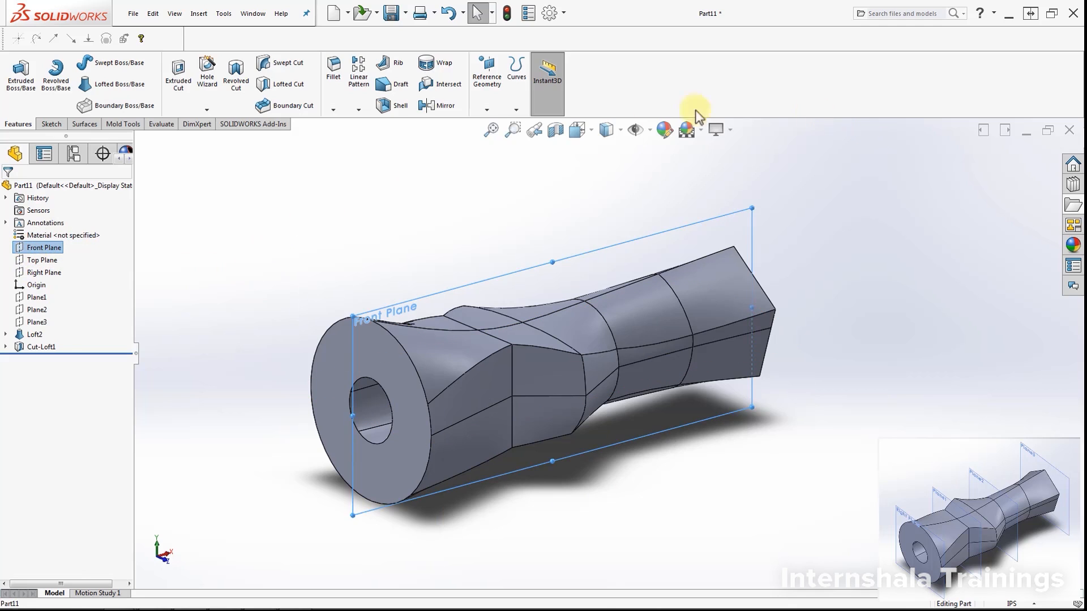
click(550, 135)
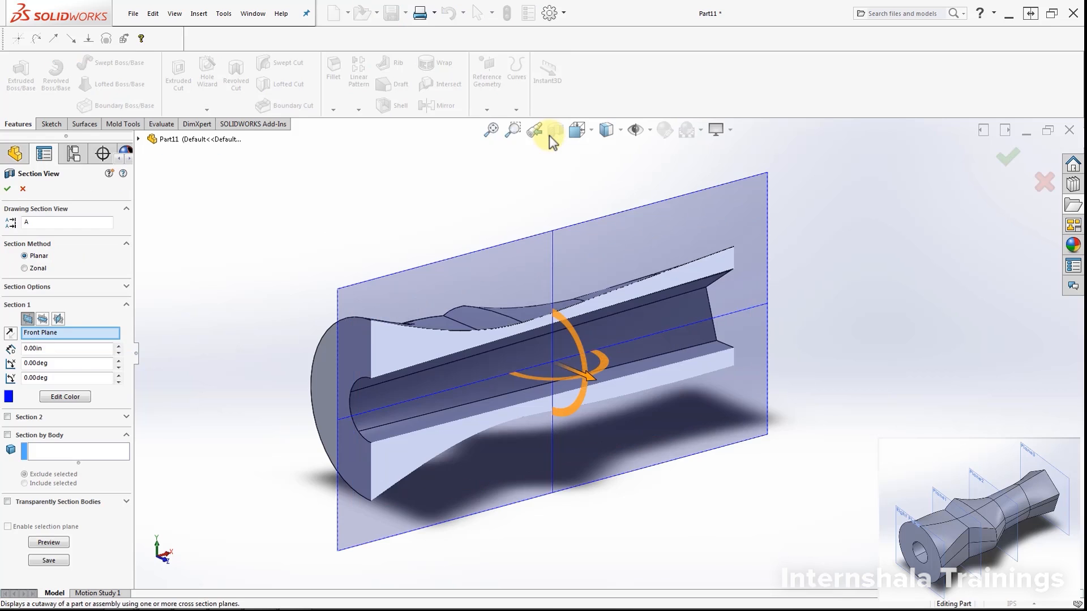
click(7, 188)
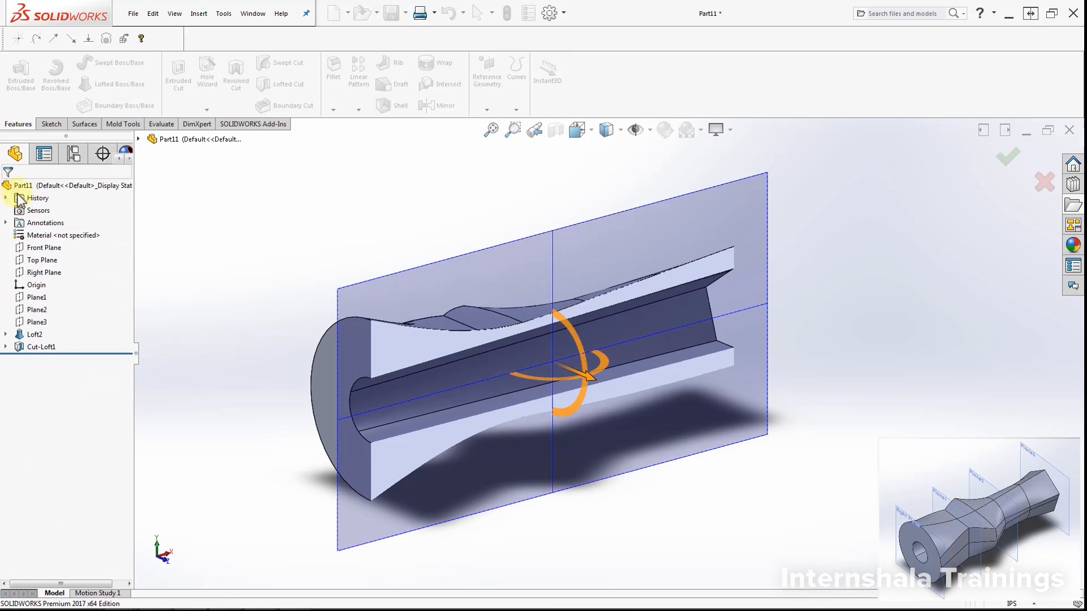
mouse_move(781, 488)
middle_down()
mouse_move(764, 476)
mouse_move(783, 441)
mouse_move(749, 477)
mouse_move(765, 491)
middle_up()
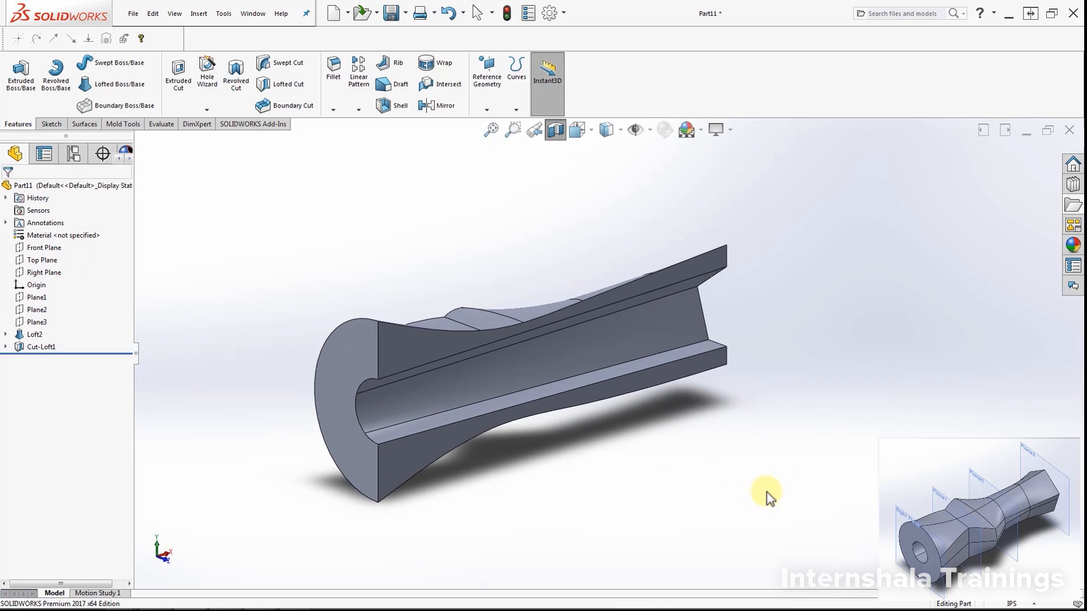